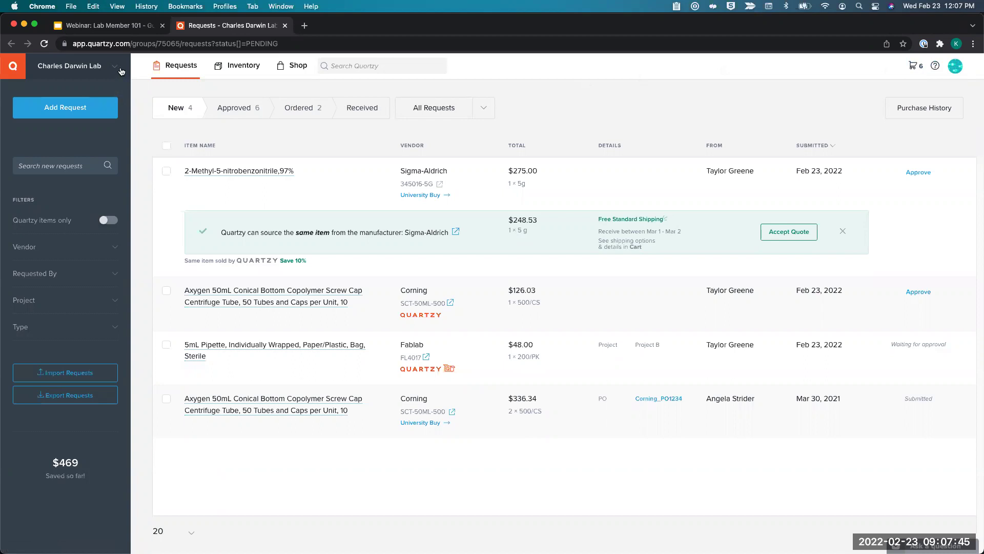
Look over the main areas of the lab account: the list of labs, the inventory and the shop.
left_click(122, 72)
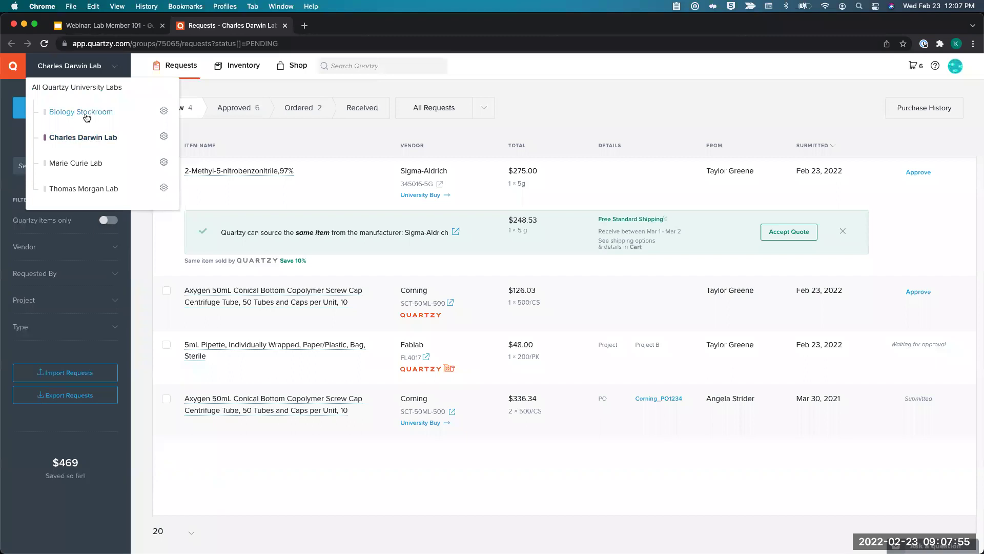
left_click(266, 140)
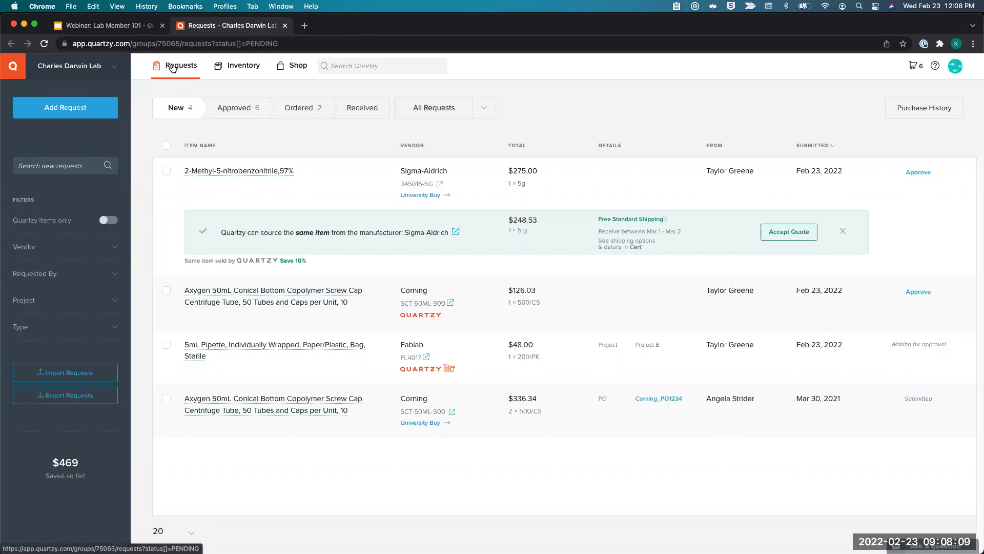
left_click(245, 70)
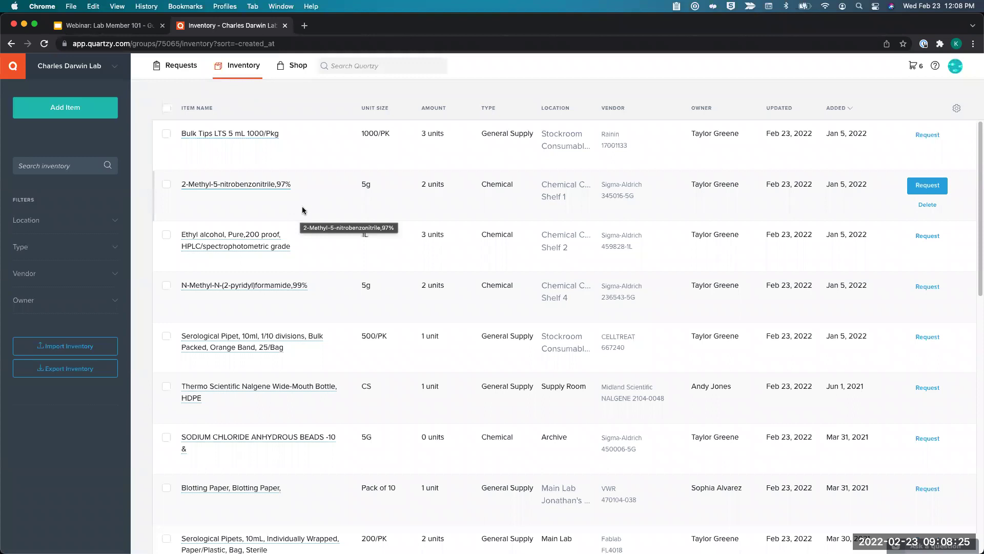
left_click(303, 62)
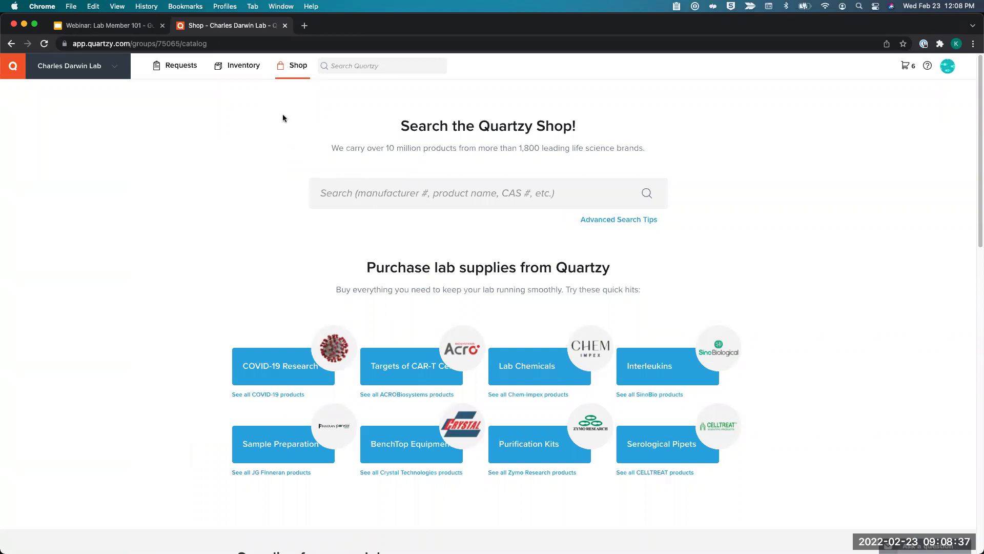
Search the Quartzy Shop for the previous search term 6ya17 and close the search results.
left_click(346, 64)
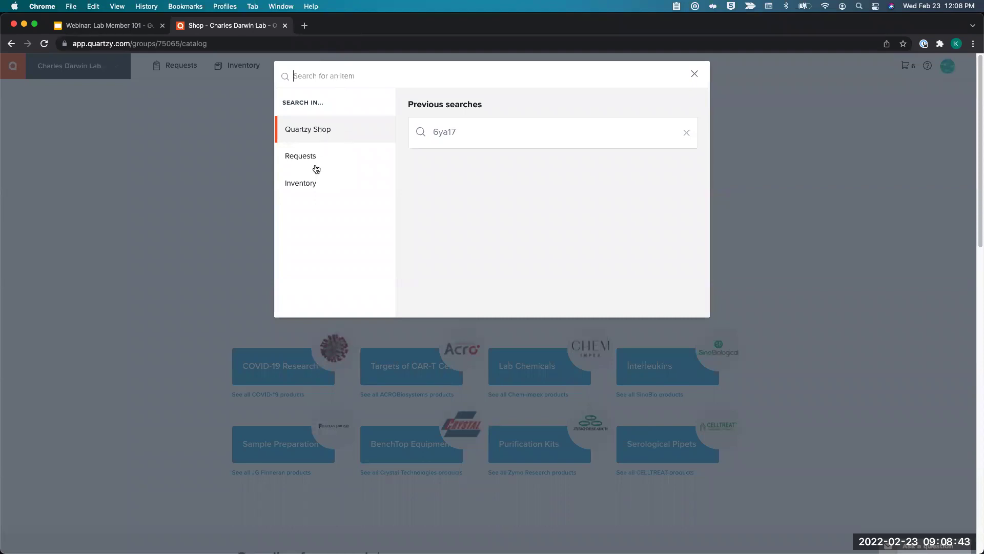
left_click(447, 132)
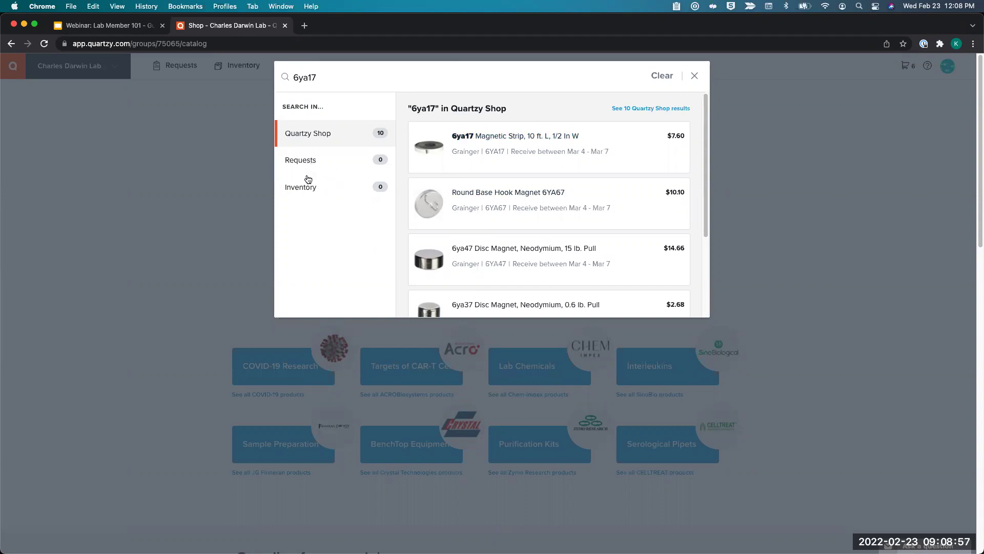
left_click(245, 193)
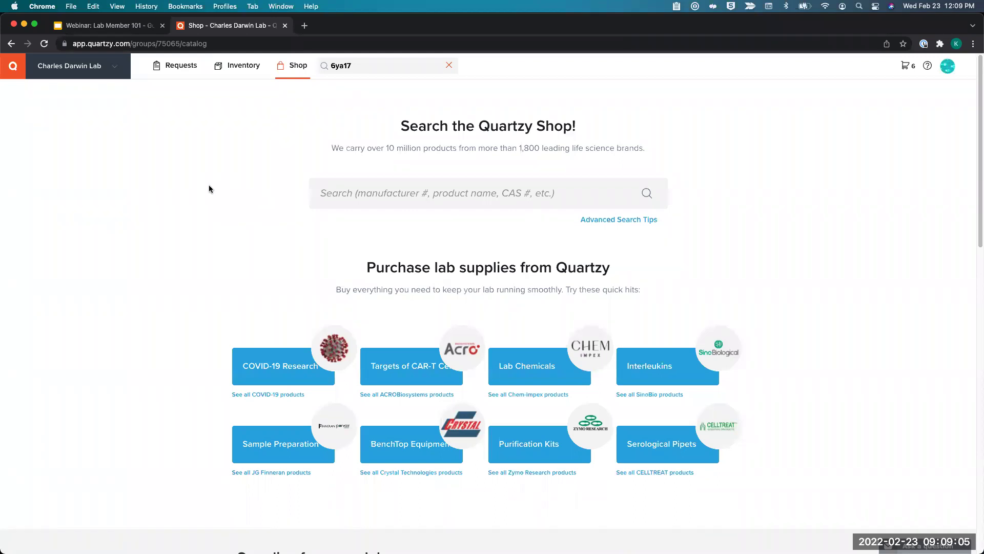
Open the management page of Charles Darwin Lab and examine its active members and their roles.
left_click(117, 66)
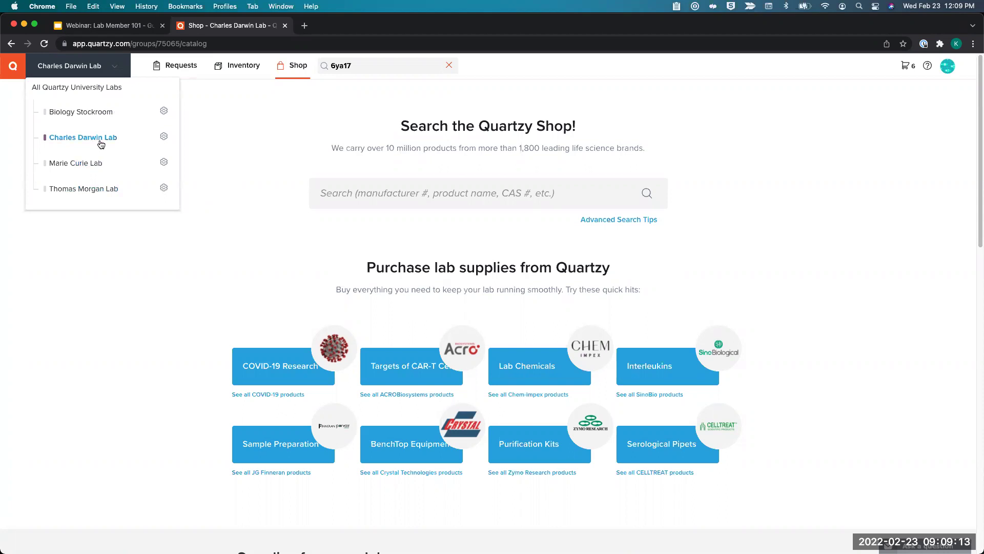
left_click(164, 140)
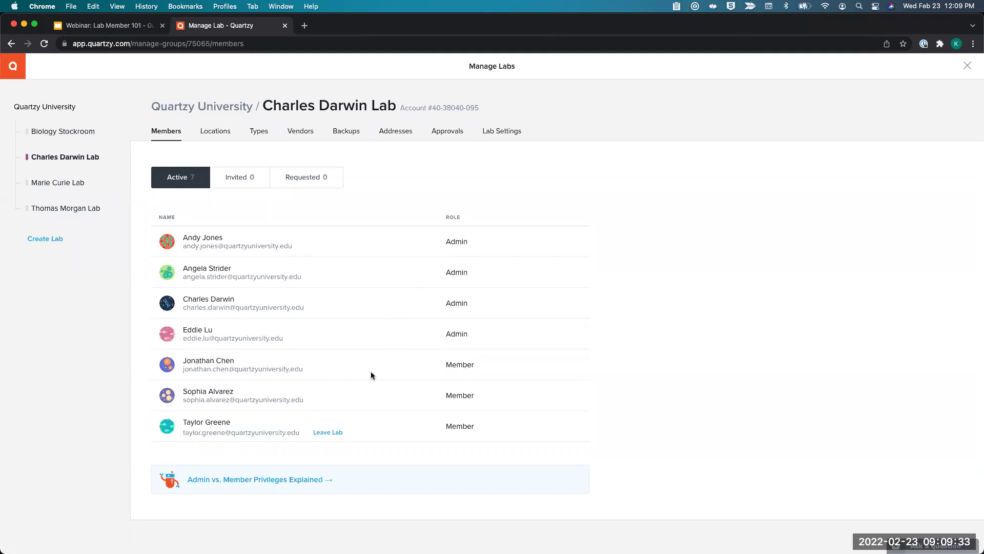
triple_click(187, 234)
left_click(121, 436)
Open the lab settings and examine the inventory editing permission, request notifications, payment method, time zone and currency.
left_click(515, 132)
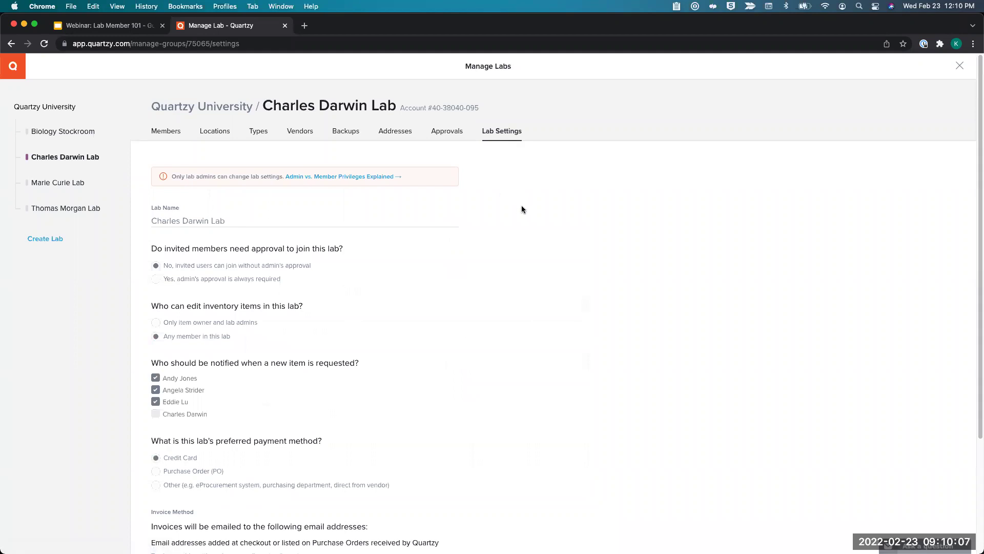
double_click(193, 305)
triple_click(192, 303)
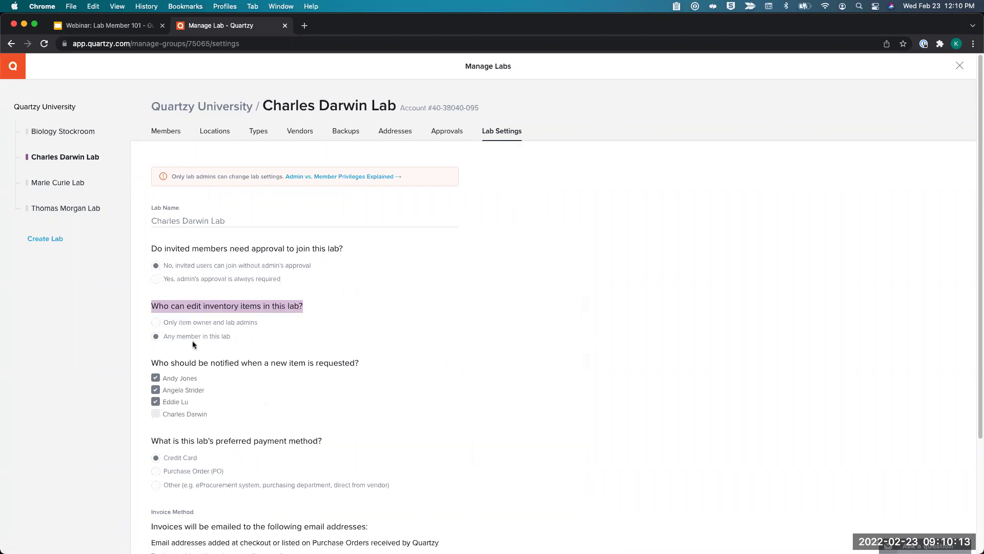
left_click(258, 336)
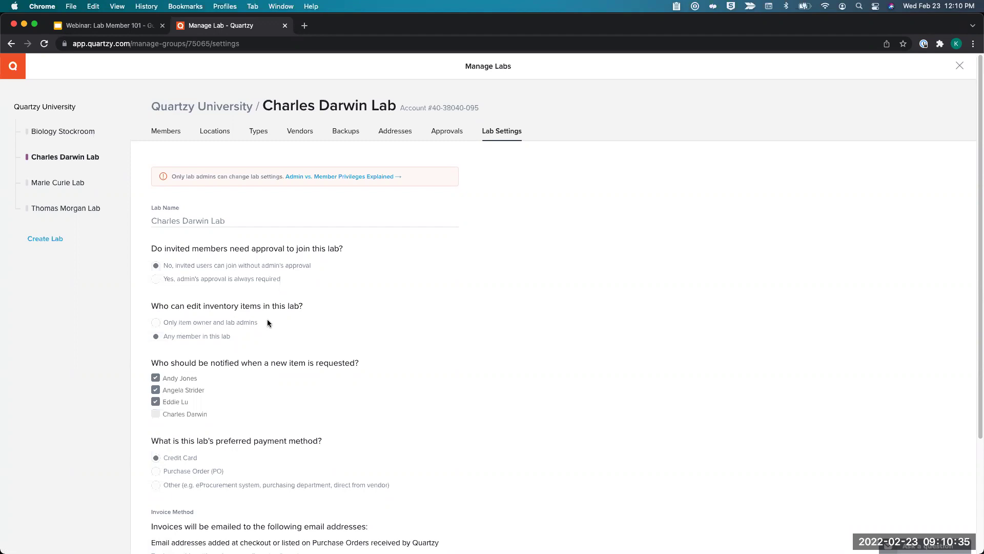
scroll(465, 312, "down", 5)
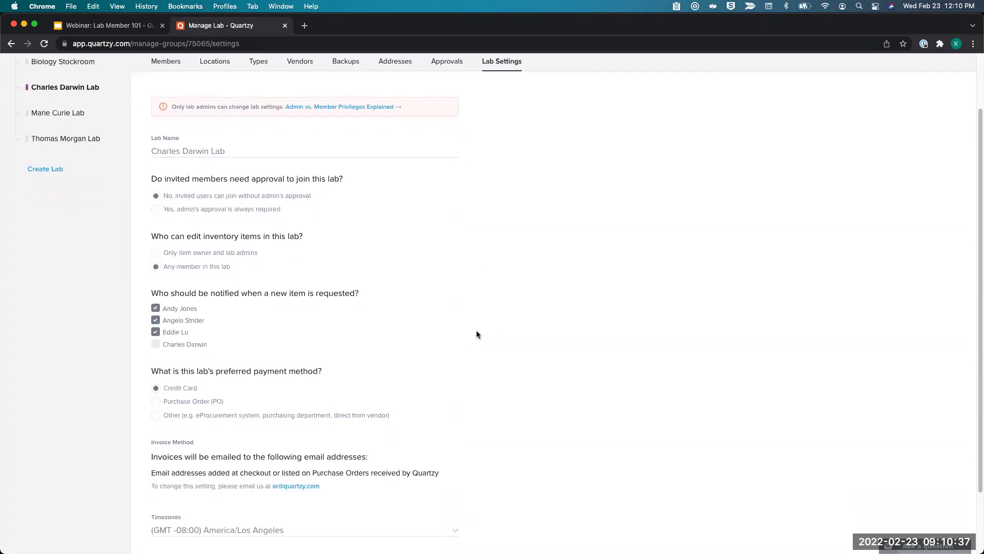
scroll(478, 305, "down", 1)
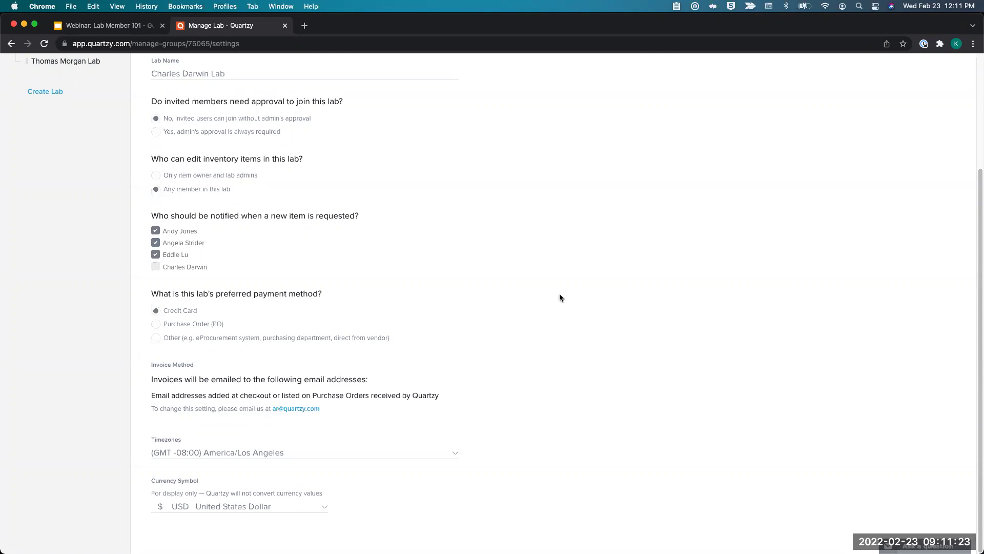
scroll(564, 295, "up", 5)
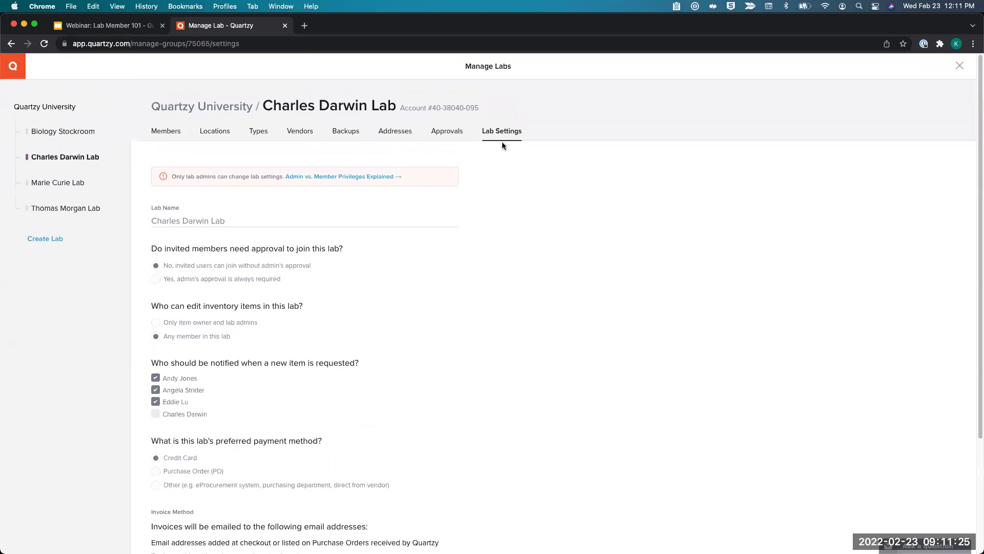
Open the lab's approval settings and examine the ordering workflow and the rule for automatically approving requests.
left_click(440, 134)
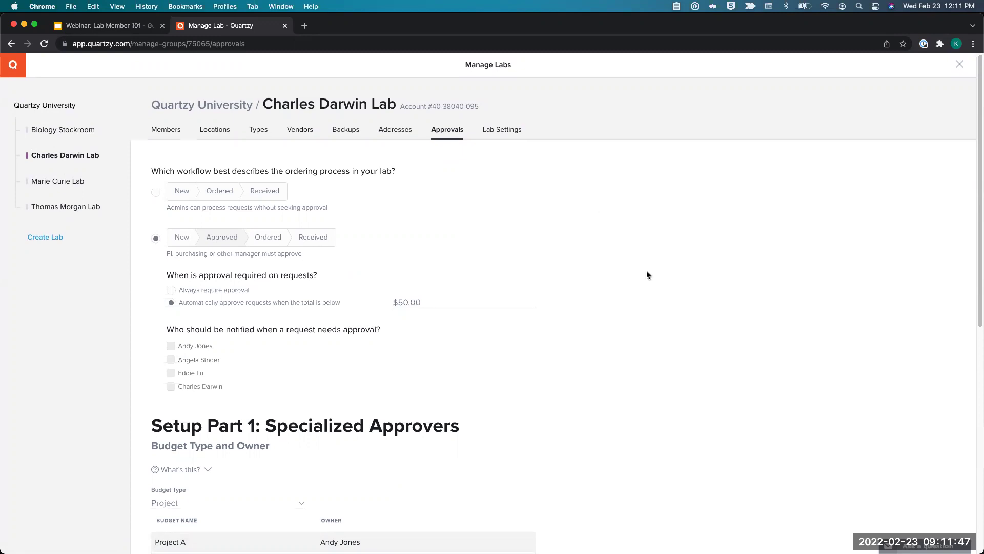
scroll(647, 272, "down", 4)
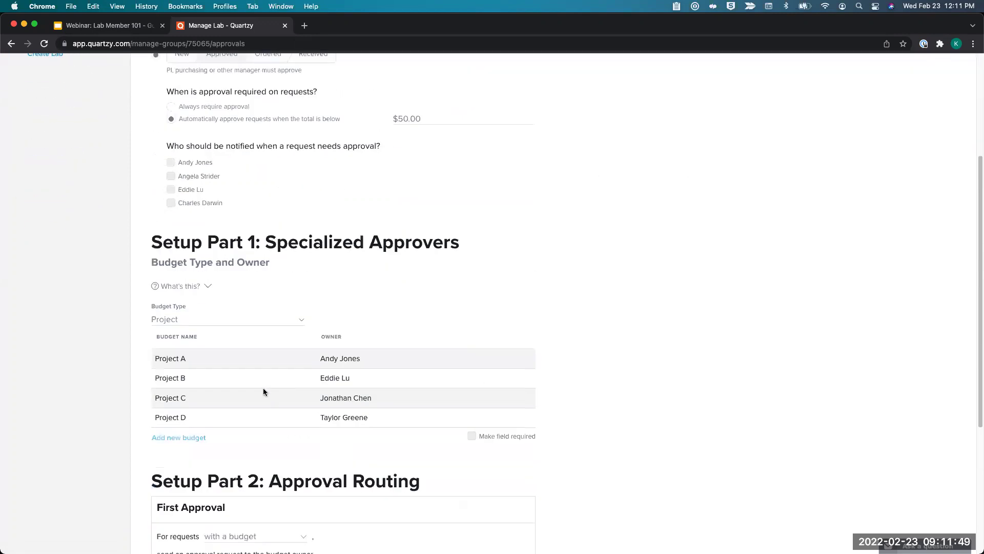
scroll(323, 410, "down", 4)
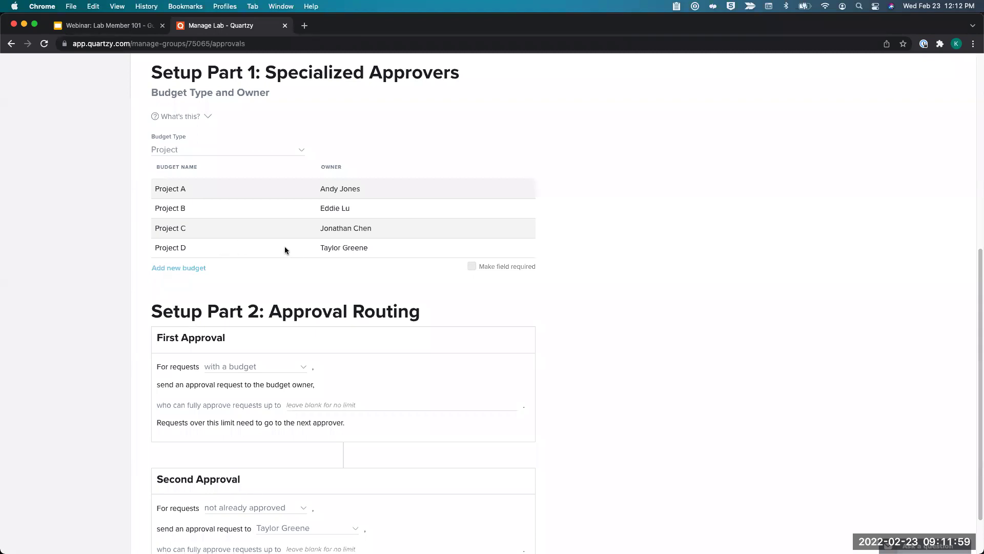
scroll(321, 258, "up", 2)
scroll(518, 254, "up", 5)
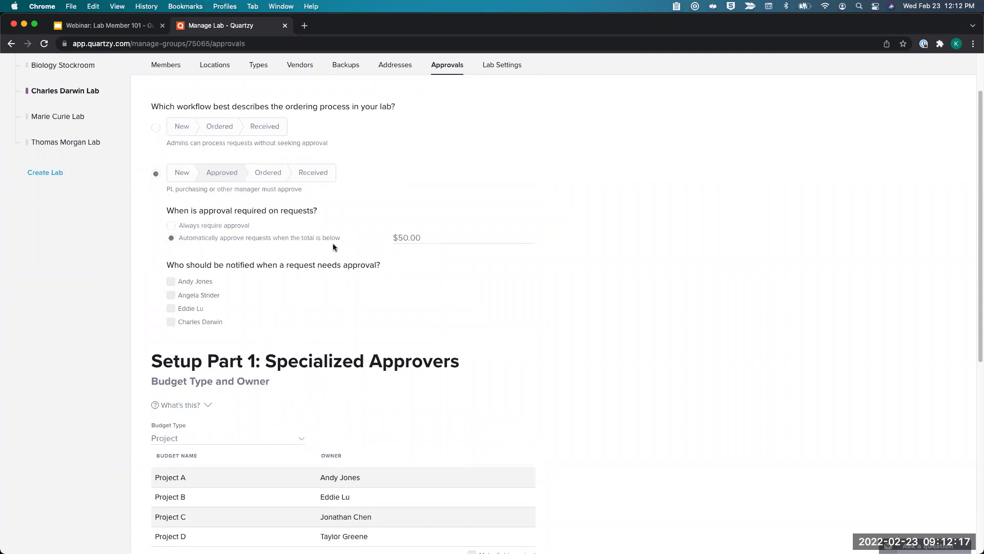
scroll(371, 279, "up", 1)
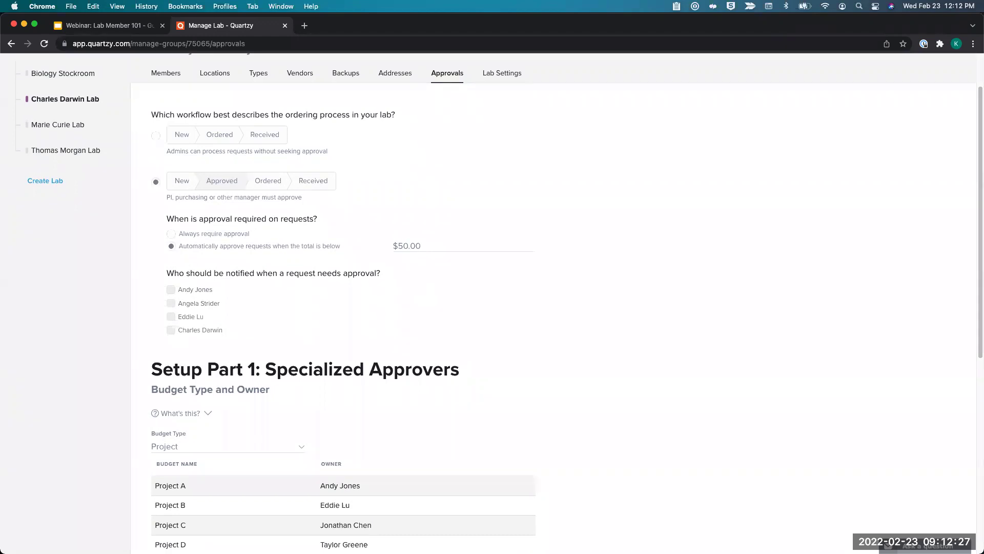
Examine the specialized approvers and the approval routing, singling out Project C and its budget owner.
scroll(338, 257, "down", 3)
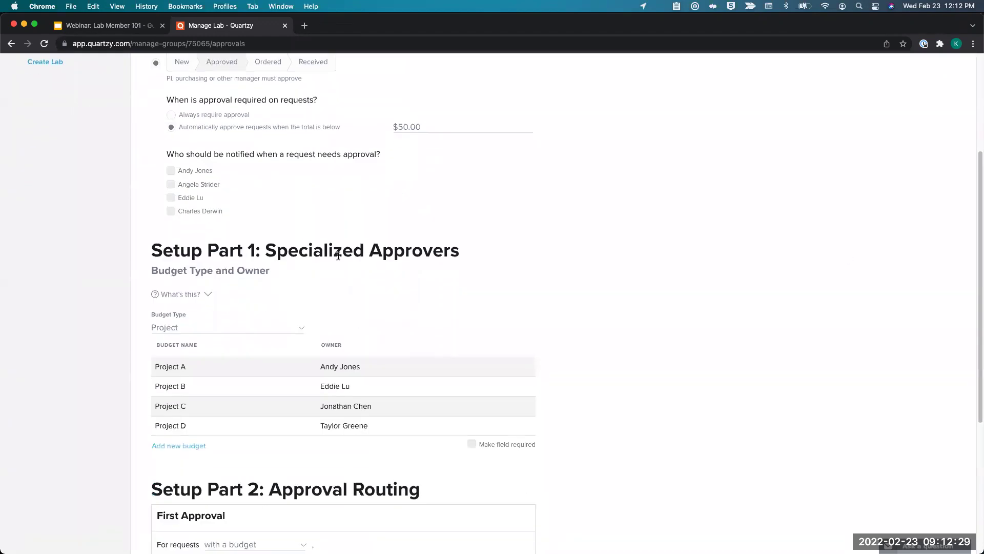
scroll(342, 286, "down", 2)
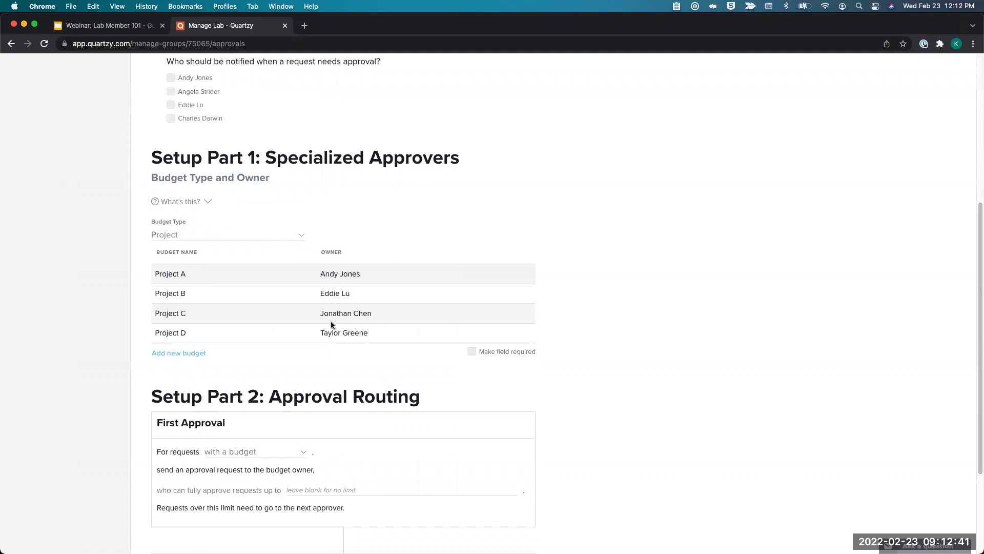
scroll(273, 323, "down", 3)
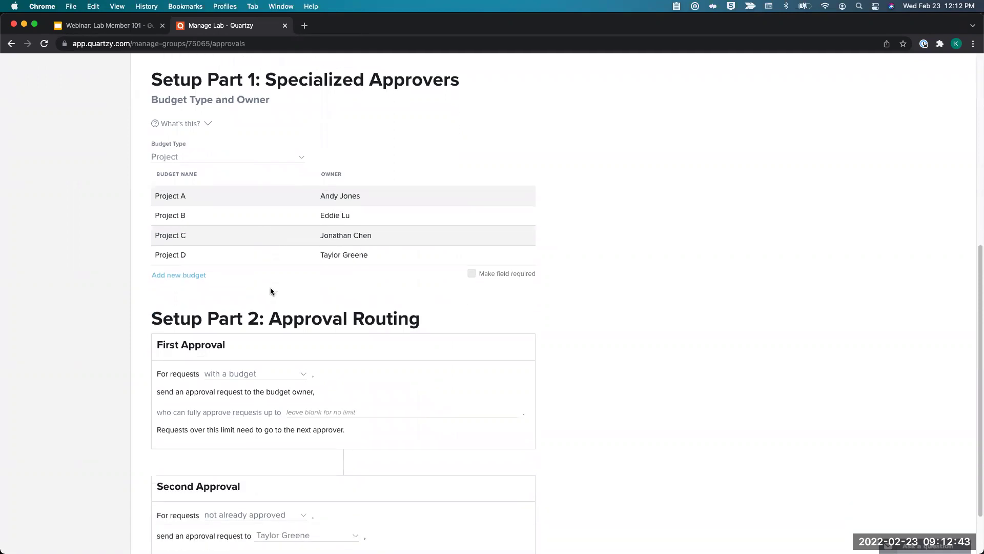
scroll(274, 266, "down", 3)
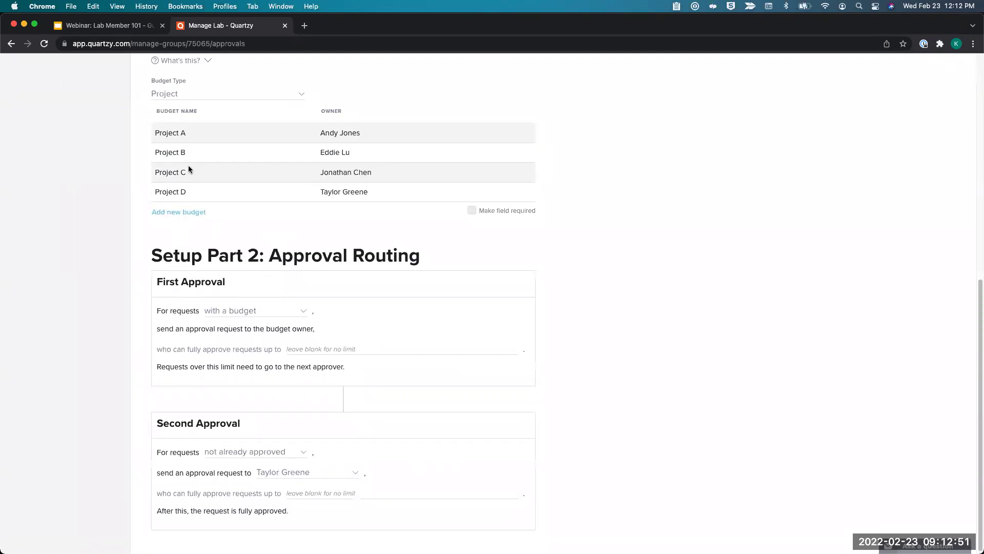
left_click_drag(156, 172, 187, 173)
double_click(321, 172)
Return to the lab's requests and try out the Quartzy items only and Vendor filters.
scroll(454, 254, "up", 6)
scroll(392, 262, "up", 2)
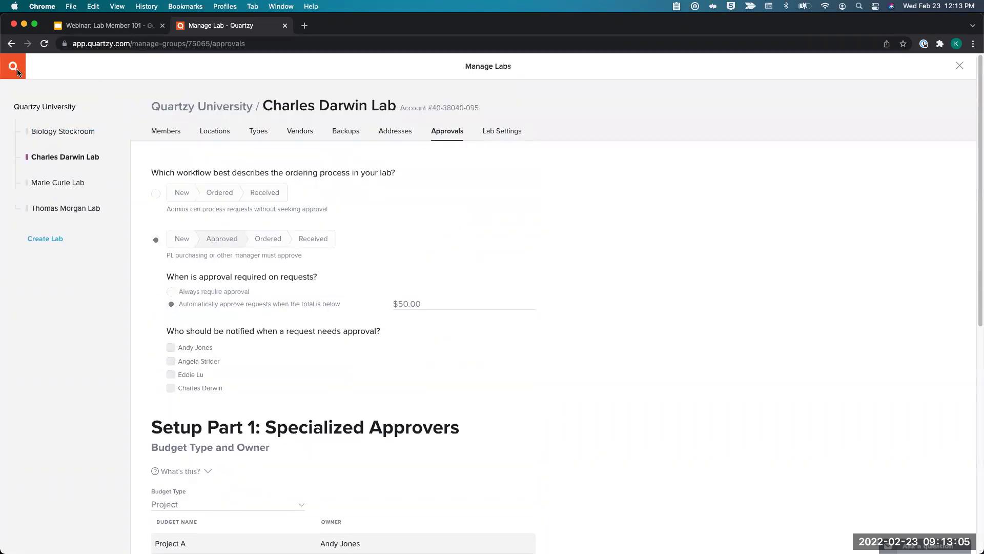
left_click(14, 72)
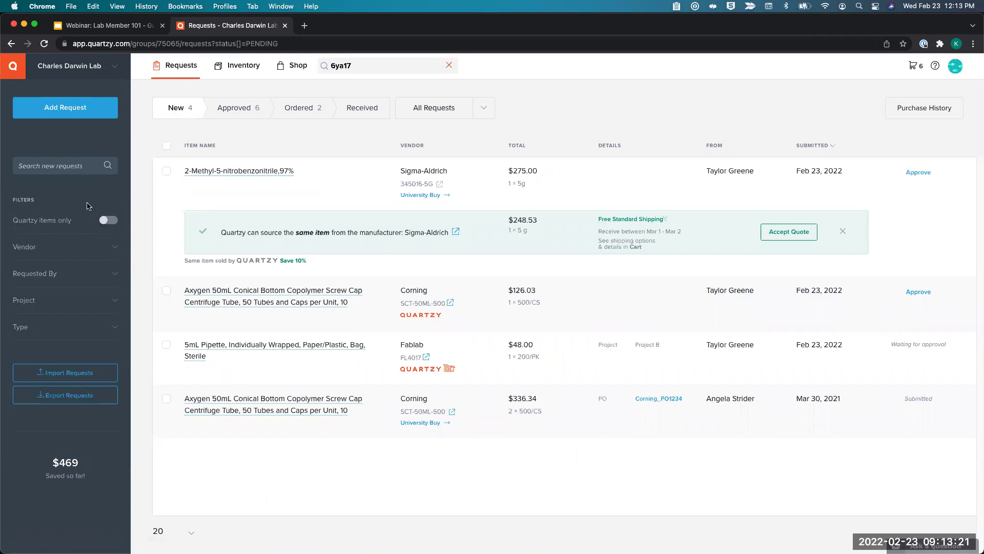
left_click(113, 221)
left_click(43, 222)
left_click(45, 247)
left_click(45, 247)
Look through the Requested By, Project and Type filter options for the new requests without selecting any.
left_click(60, 275)
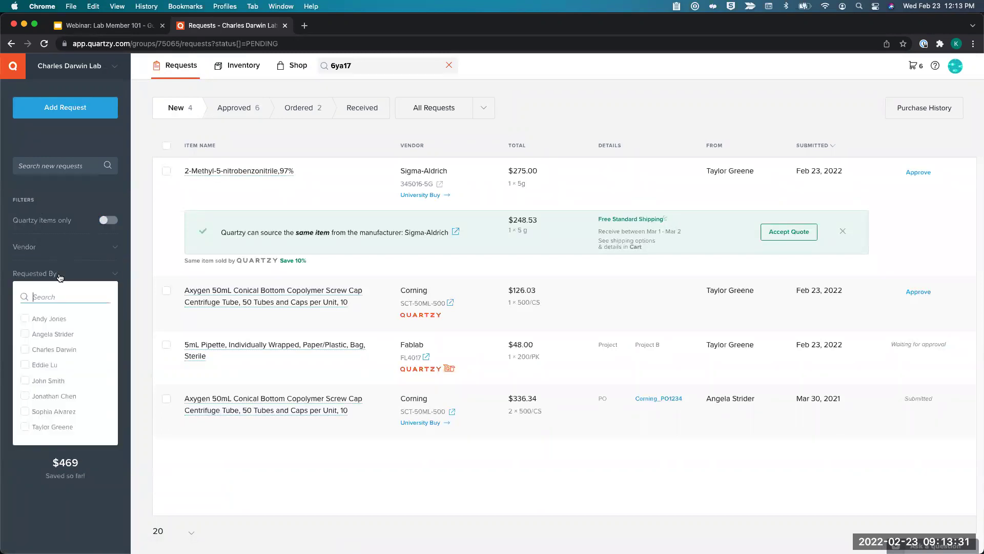
left_click(59, 276)
left_click(34, 305)
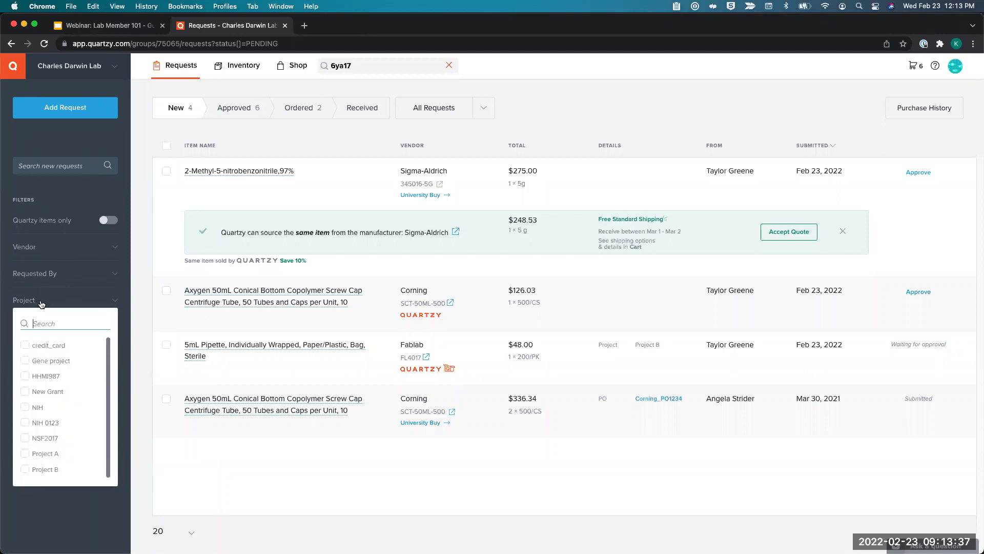
left_click(54, 303)
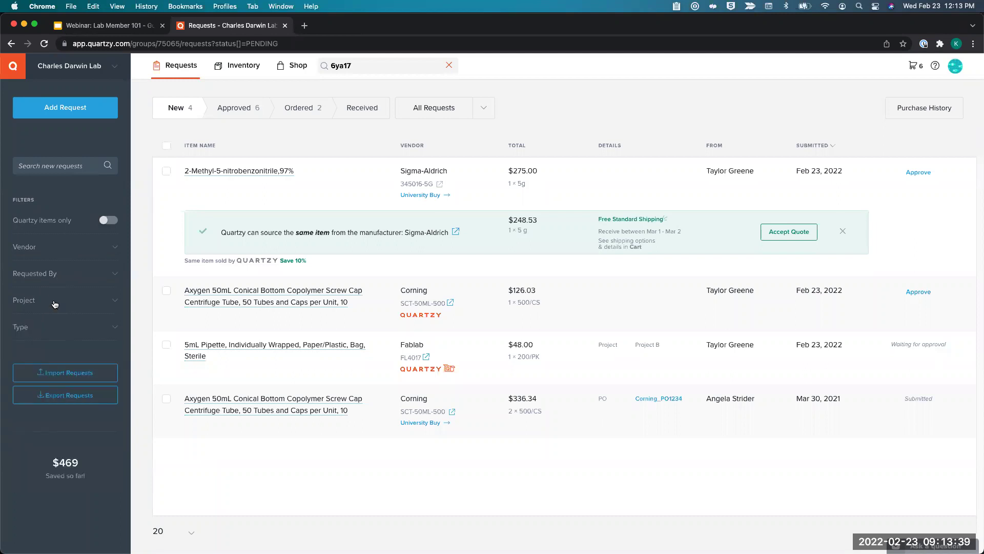
left_click(44, 330)
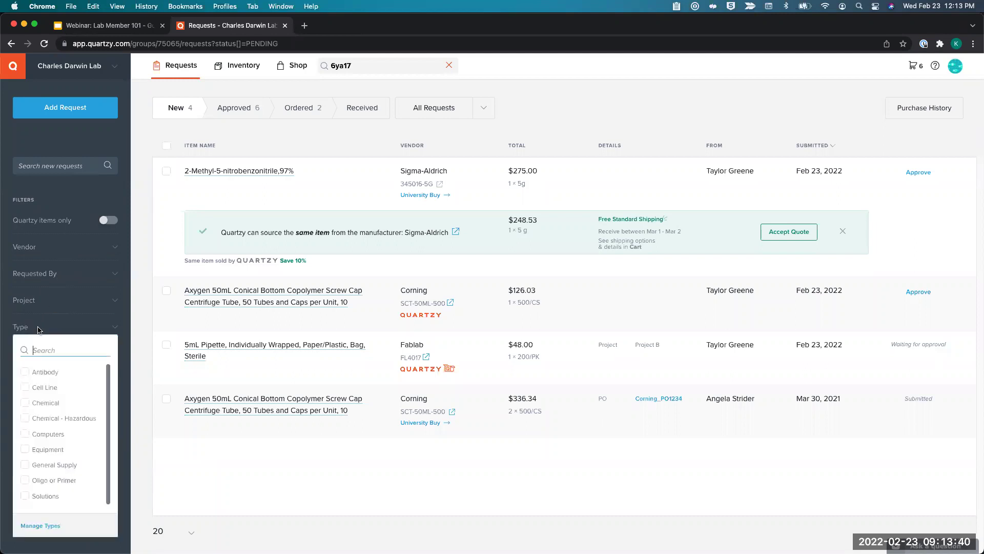
left_click(90, 329)
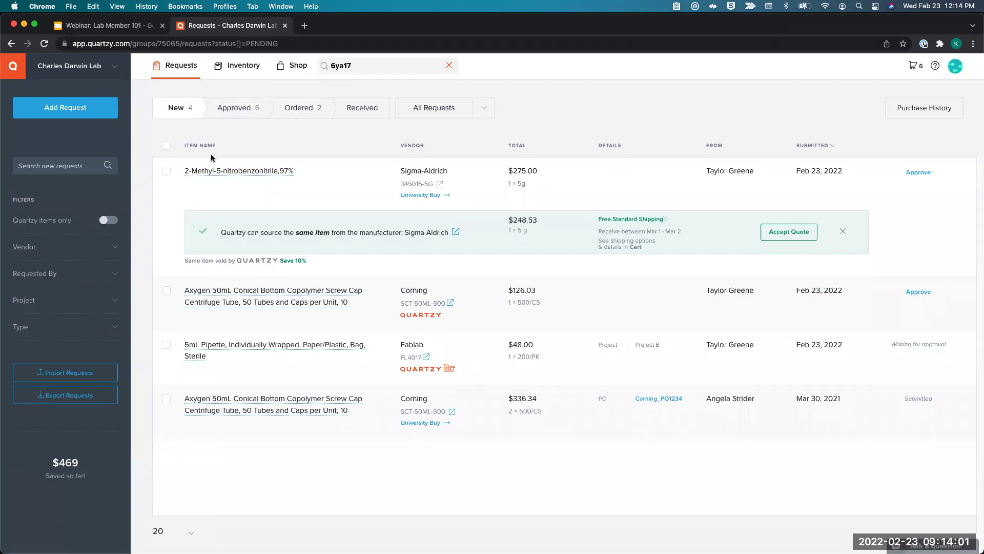
Look over the new requests and view the Approved, Ordered and Received request lists in turn.
mouse_move(362, 186)
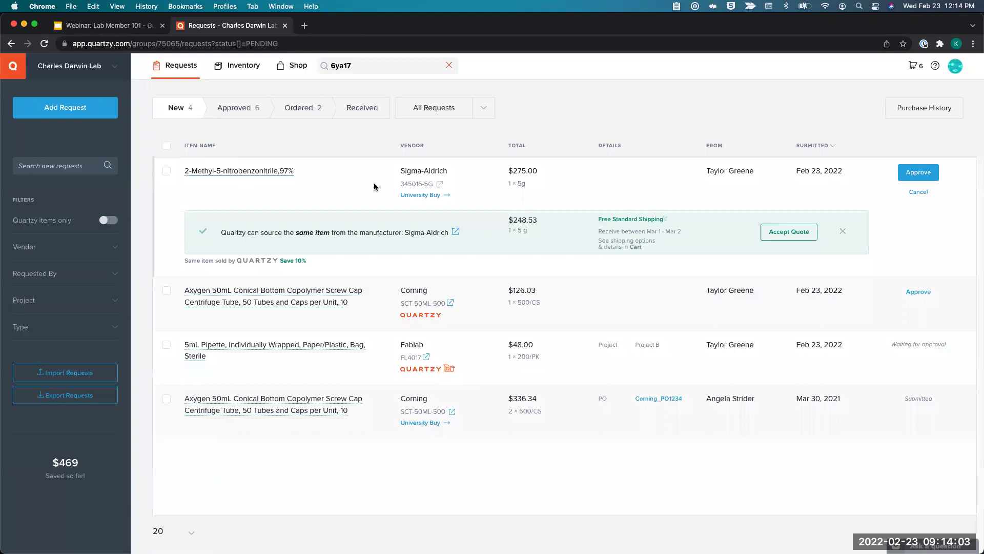
left_click(250, 110)
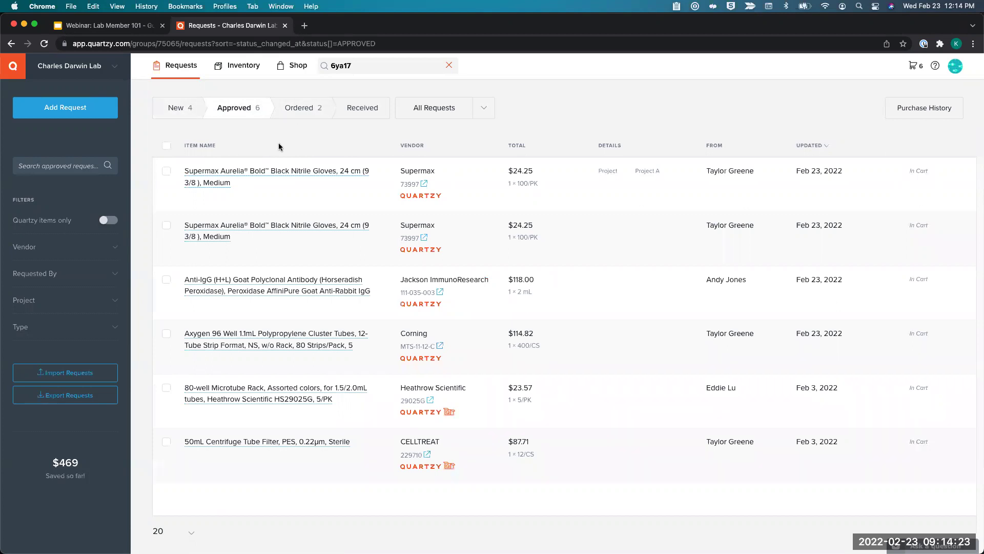
left_click(301, 109)
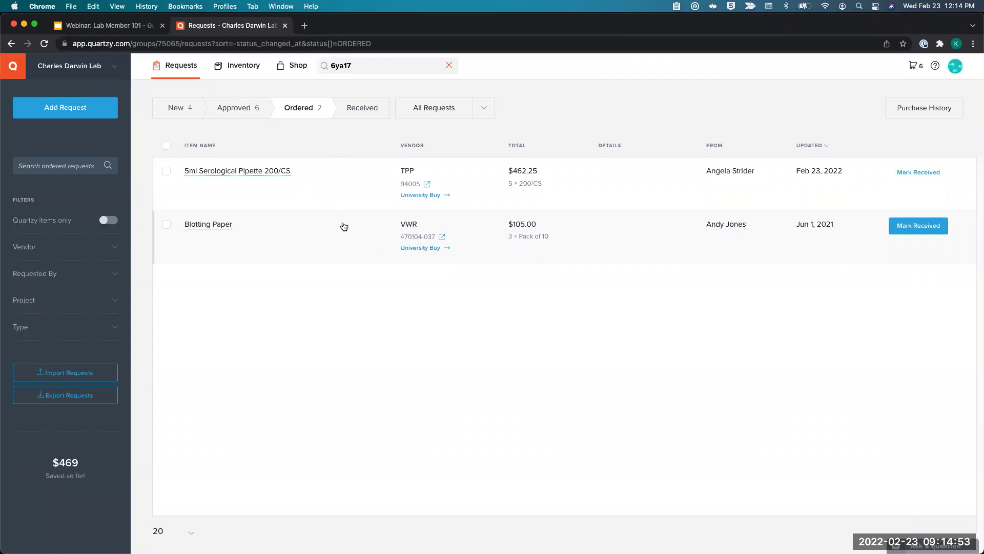
left_click(351, 107)
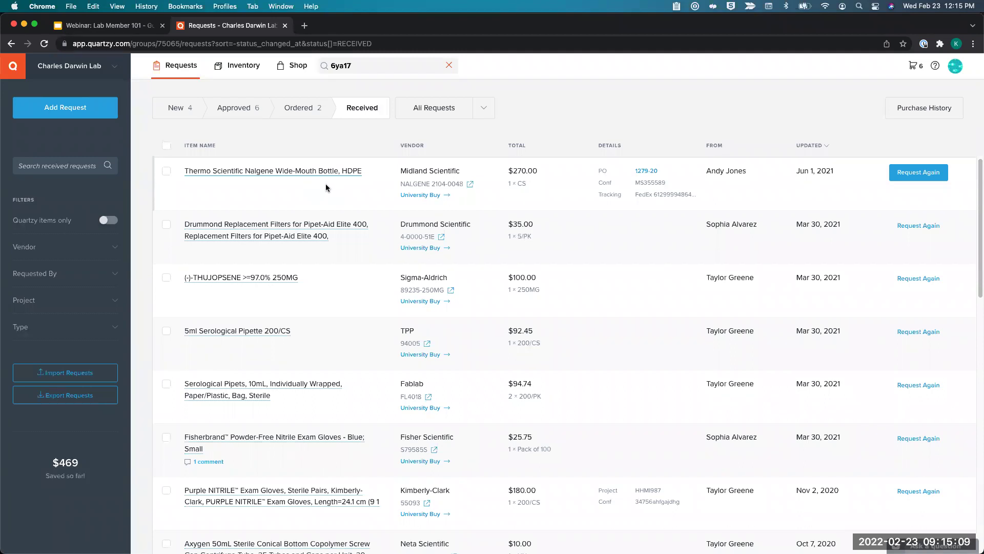
Open the received Thermo Scientific Nalgene Wide-Mouth Bottle request and review its request information, comments and order details.
left_click(314, 172)
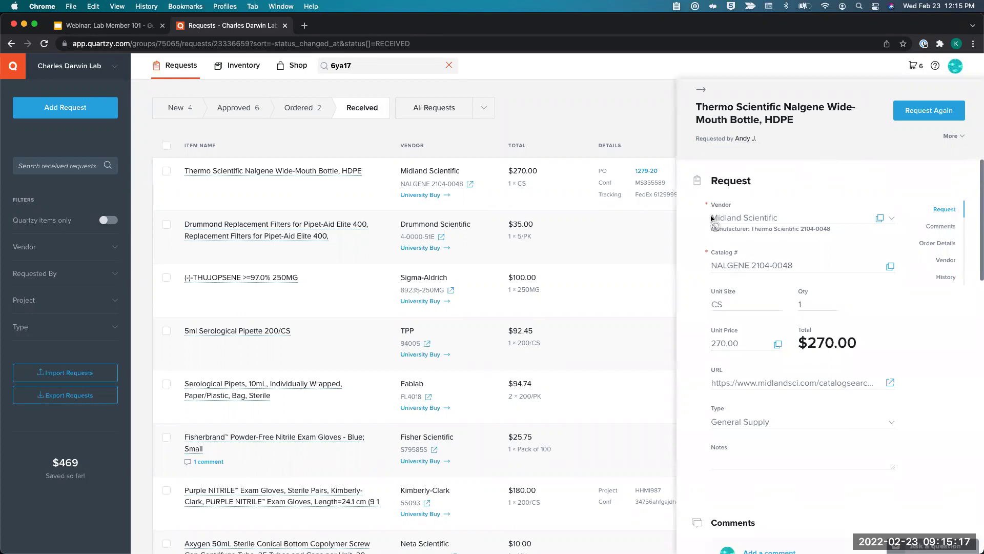
scroll(694, 255, "down", 2)
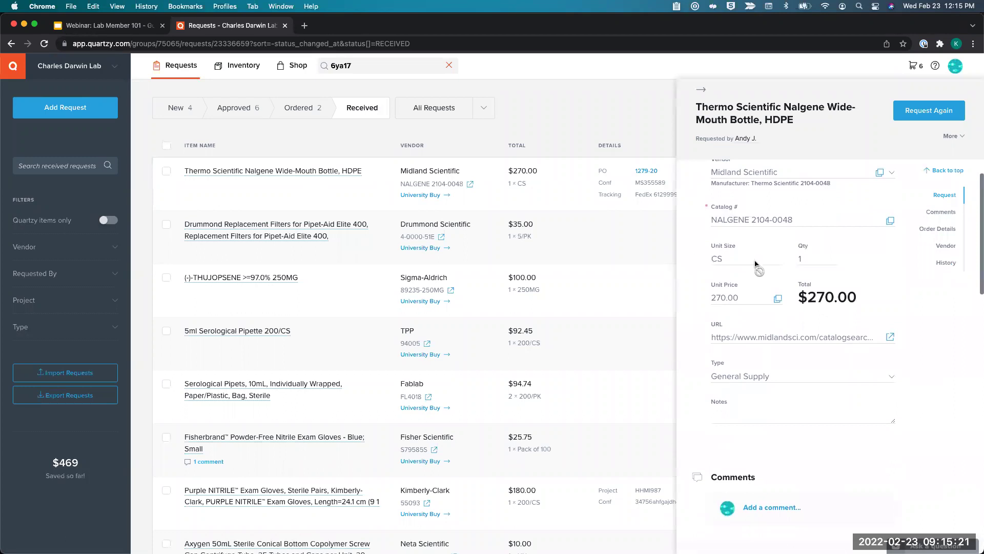
scroll(710, 277, "down", 5)
scroll(732, 287, "down", 5)
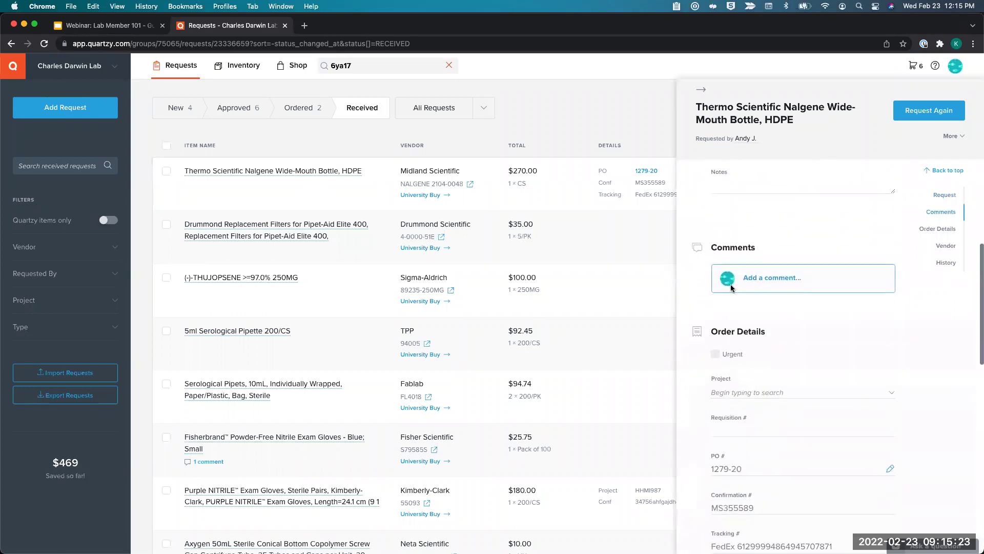
scroll(740, 265, "down", 3)
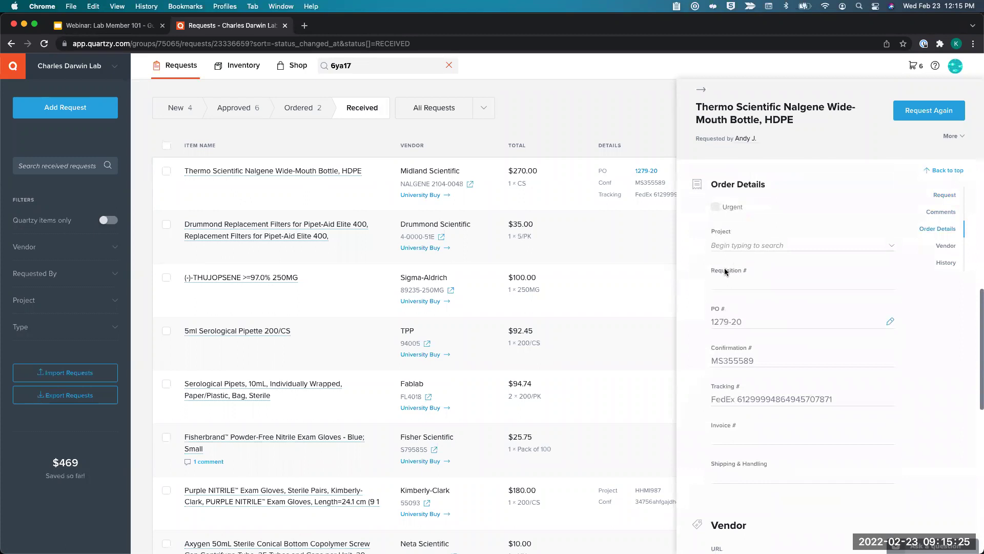
scroll(779, 287, "down", 4)
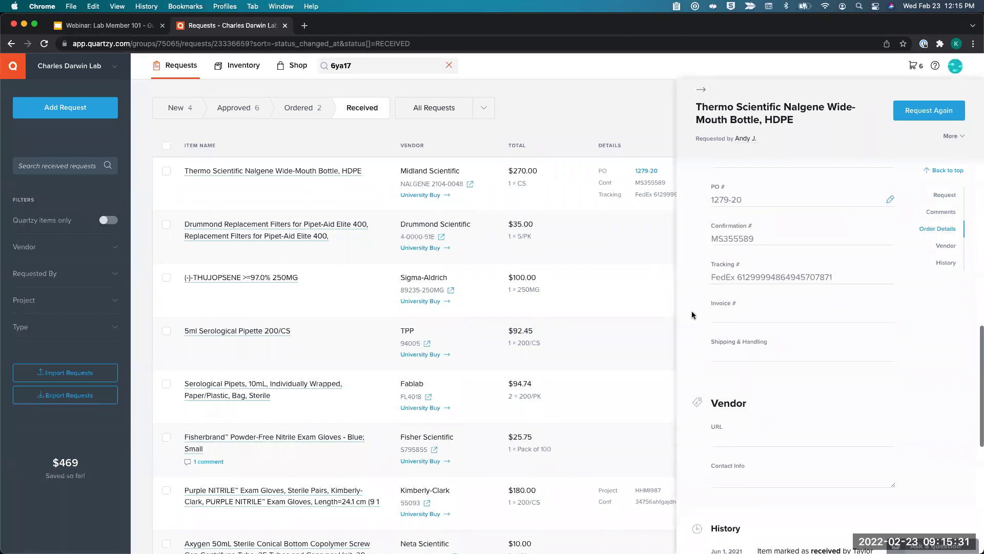
Review the bottle request's vendor information and history, and close its details.
scroll(709, 316, "down", 5)
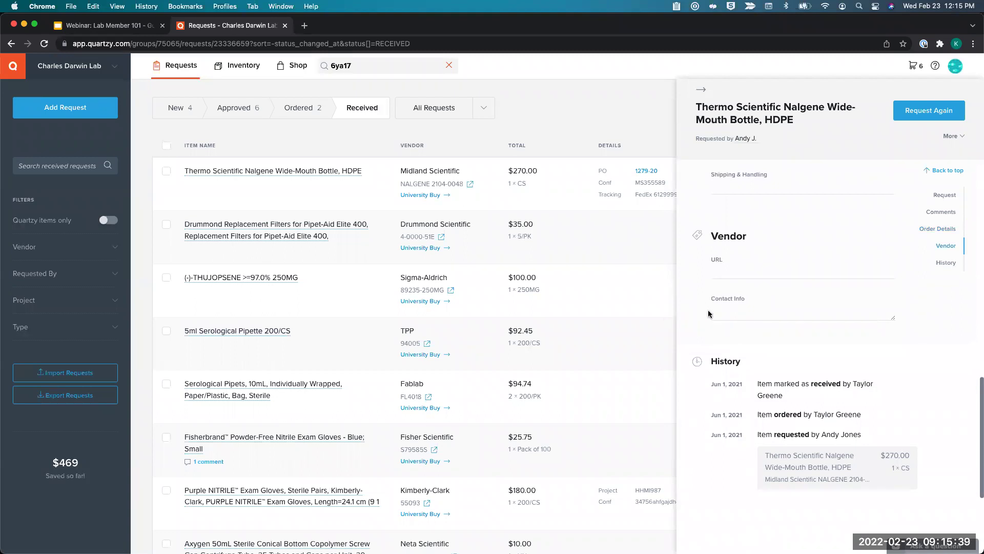
scroll(700, 315, "down", 1)
scroll(700, 316, "down", 4)
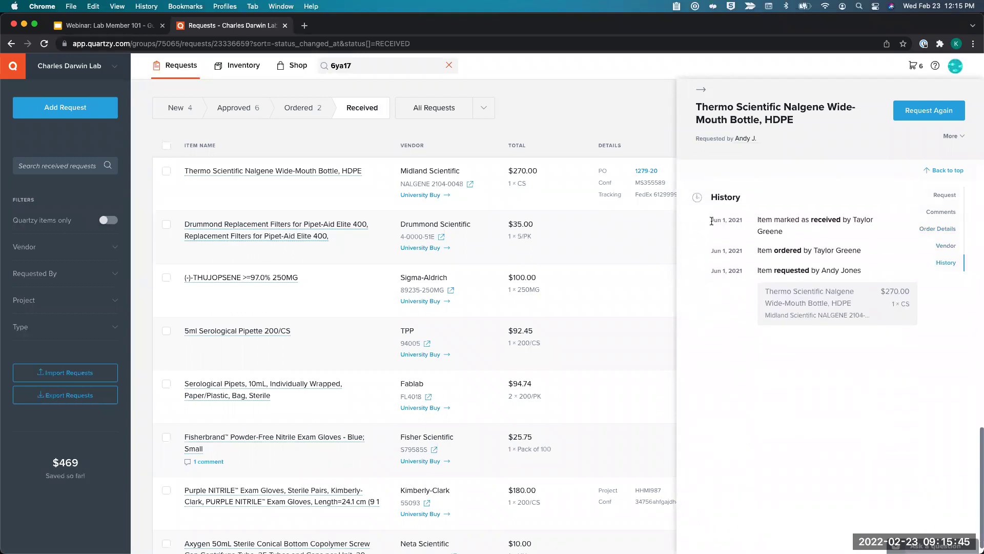
scroll(697, 278, "up", 1)
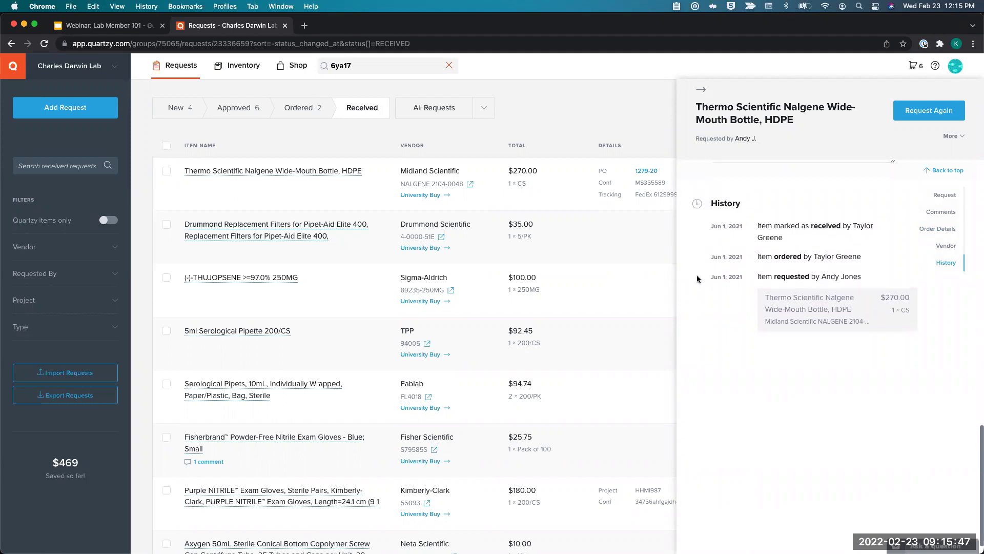
scroll(697, 278, "up", 1)
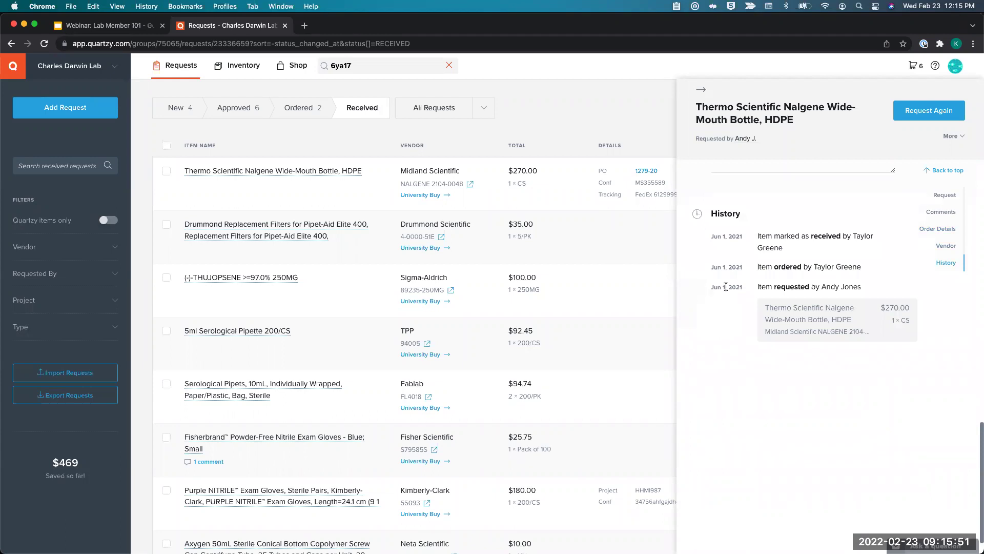
scroll(726, 281, "up", 3)
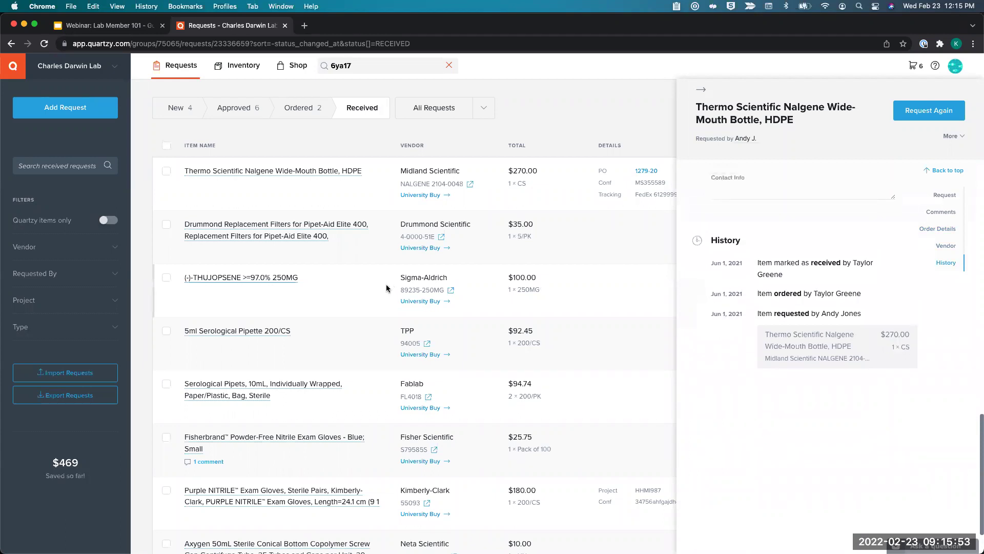
left_click(388, 287)
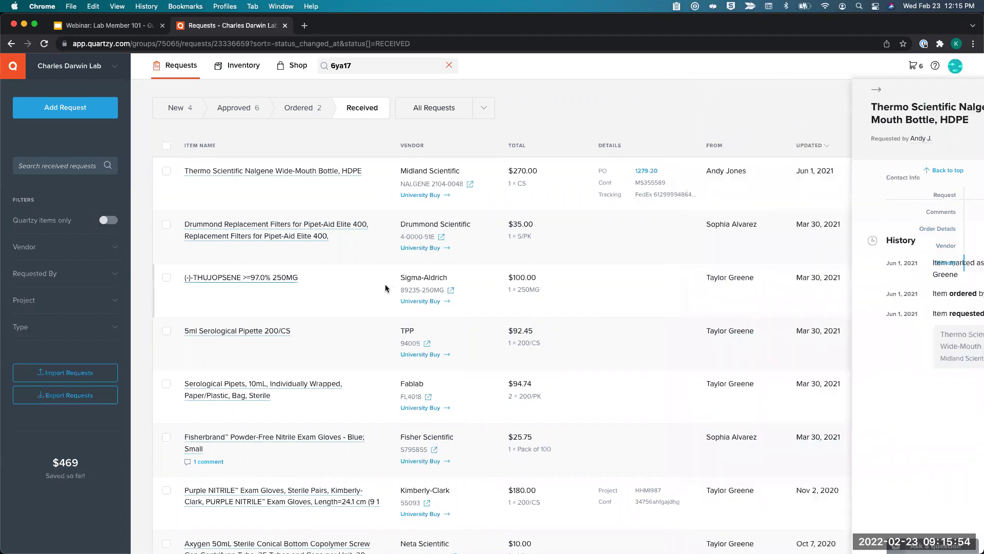
Start adding a new request in the Charles Darwin Lab.
left_click(27, 106)
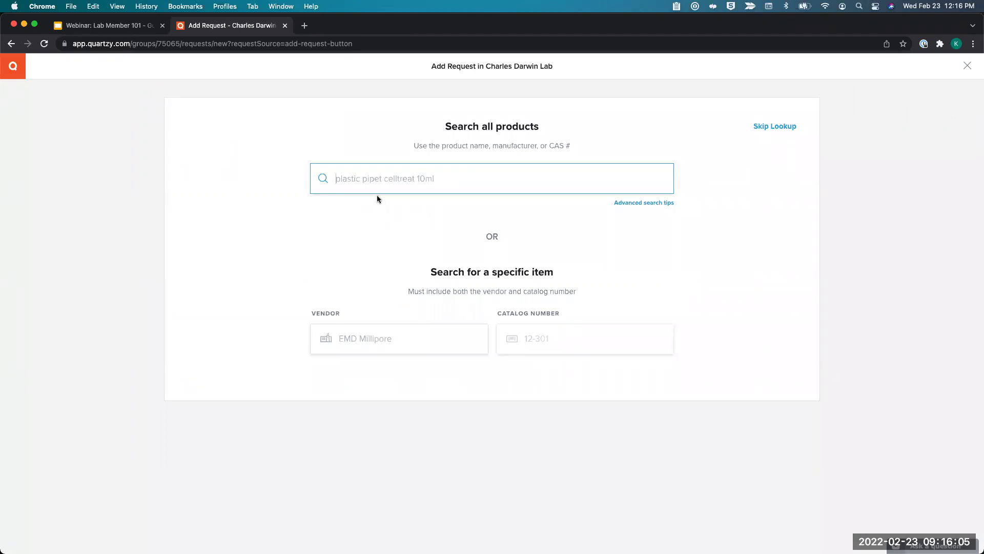
type("sodium bicarb")
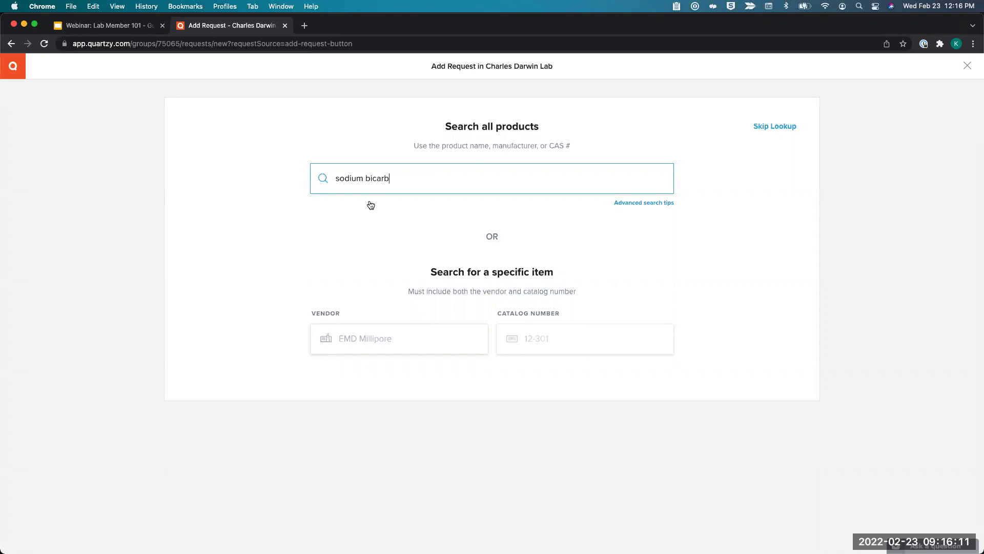
triple_click(414, 173)
key("BackSpace")
Look up the specific item by vendor Sigma-Aldrich and catalog number S6297-1KG.
left_click(373, 330)
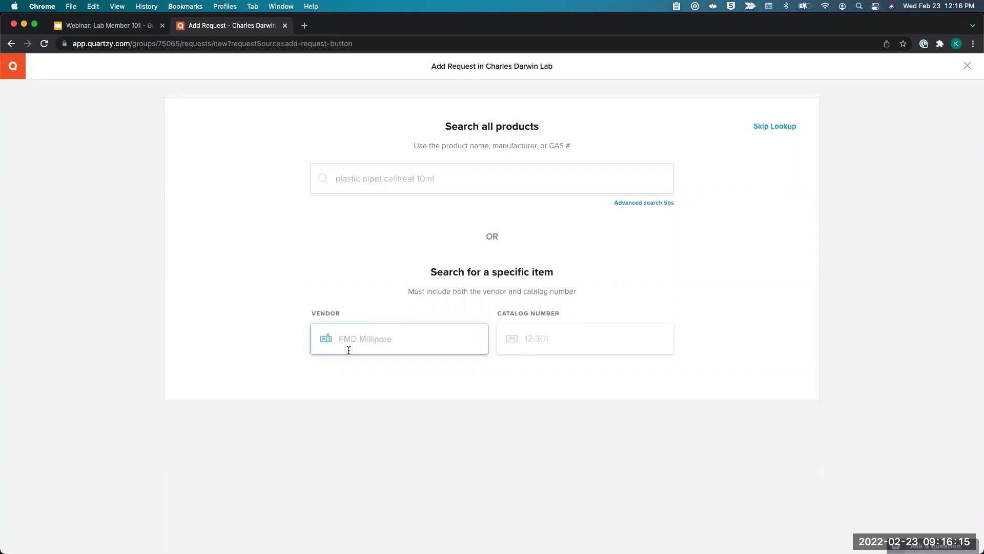
type("sigma")
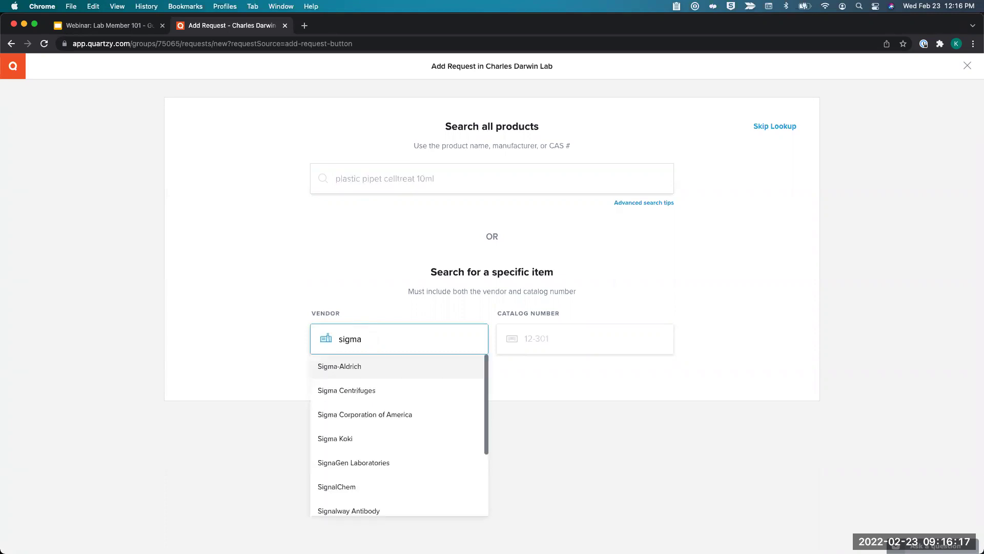
left_click(349, 367)
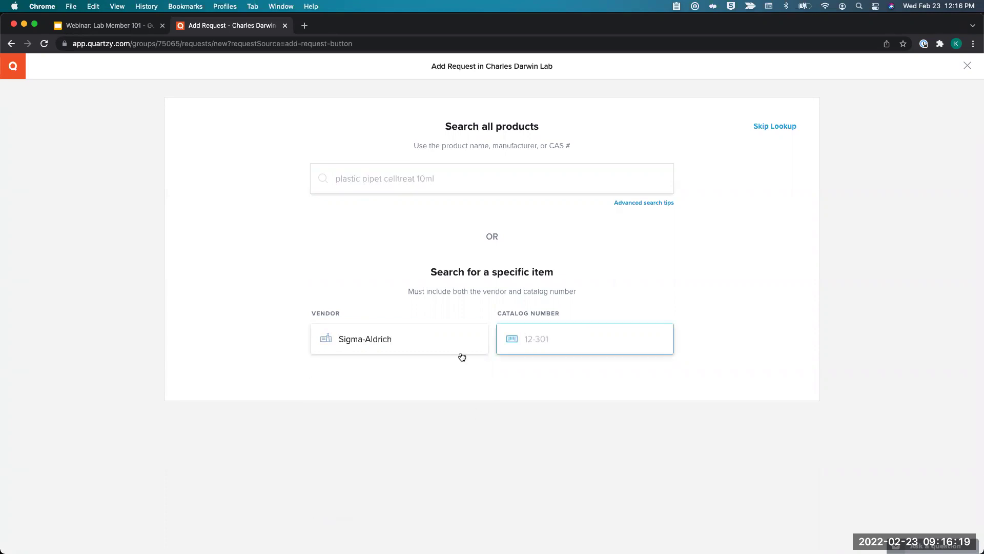
type("s")
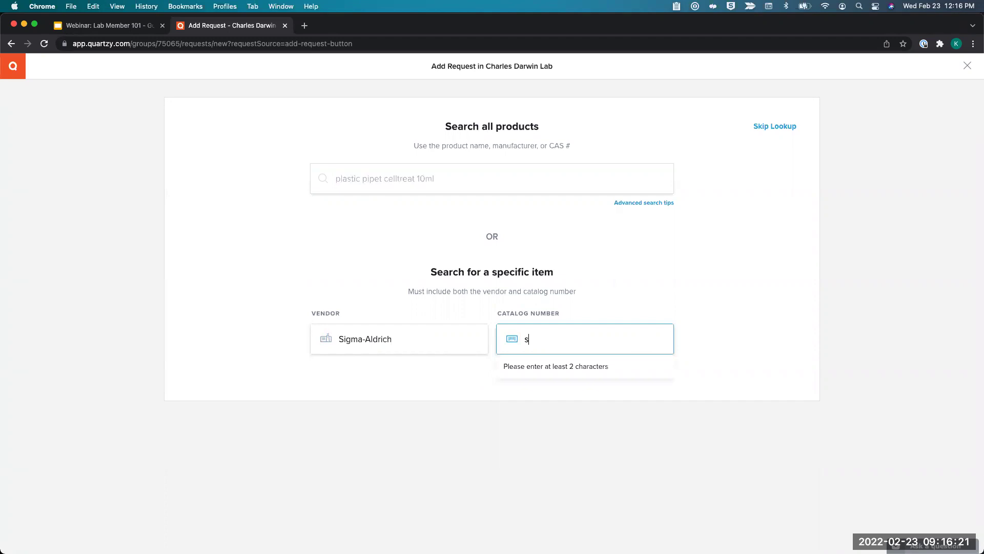
type("6297")
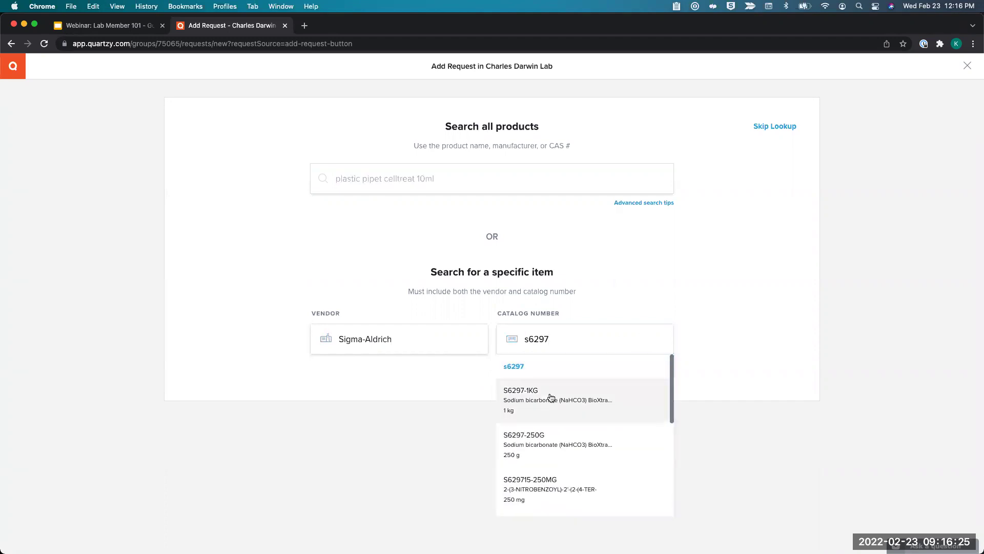
left_click(550, 397)
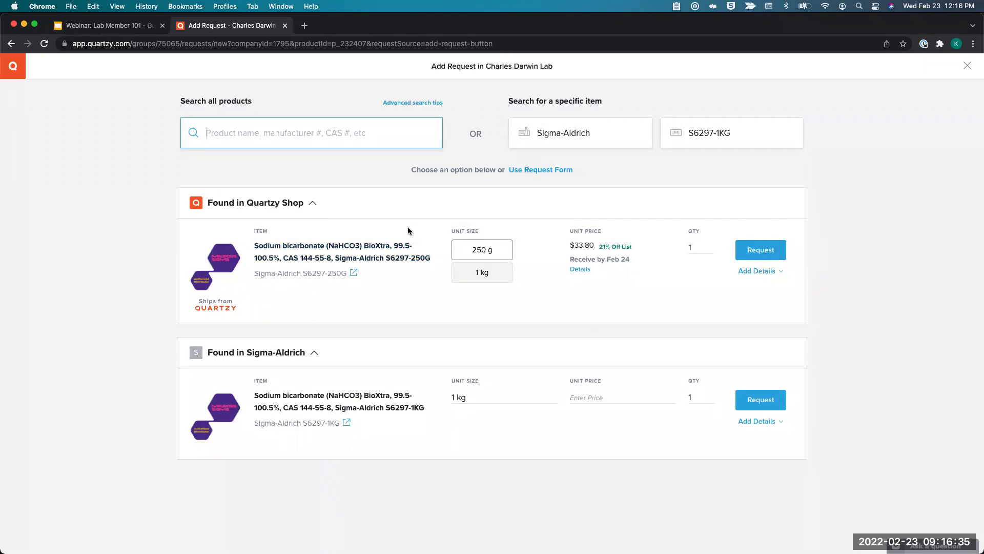
Compare the sodium bicarbonate offers found in the Quartzy Shop and in Sigma-Aldrich.
mouse_move(225, 307)
left_click(307, 300)
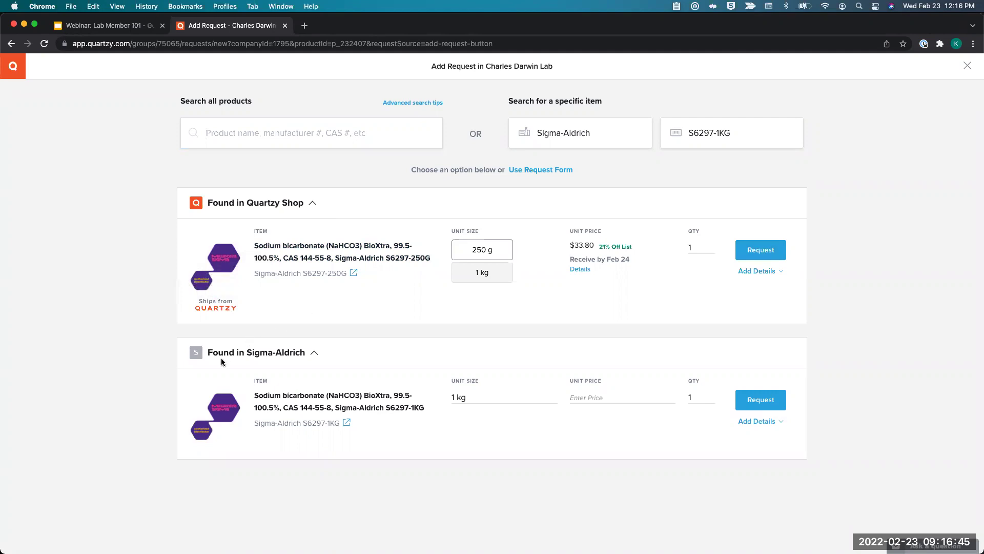
triple_click(302, 351)
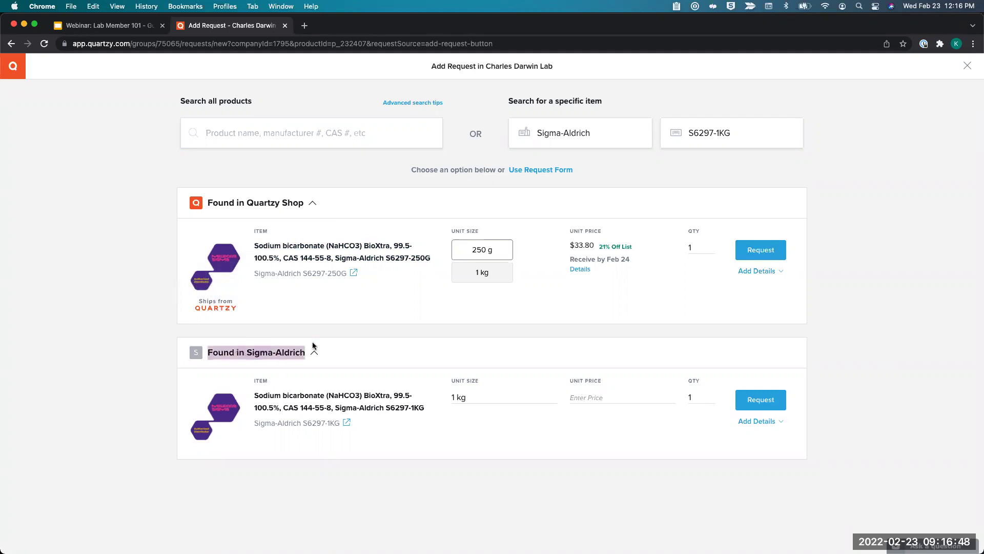
left_click(300, 424)
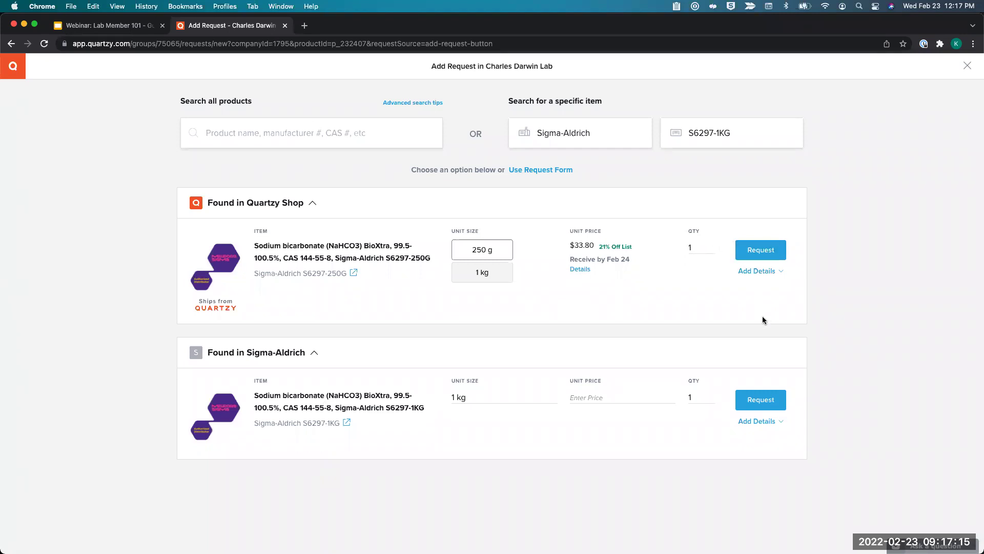
Add details to the Quartzy Shop's 250 g sodium bicarbonate offer and set its type to Chemical.
left_click(768, 271)
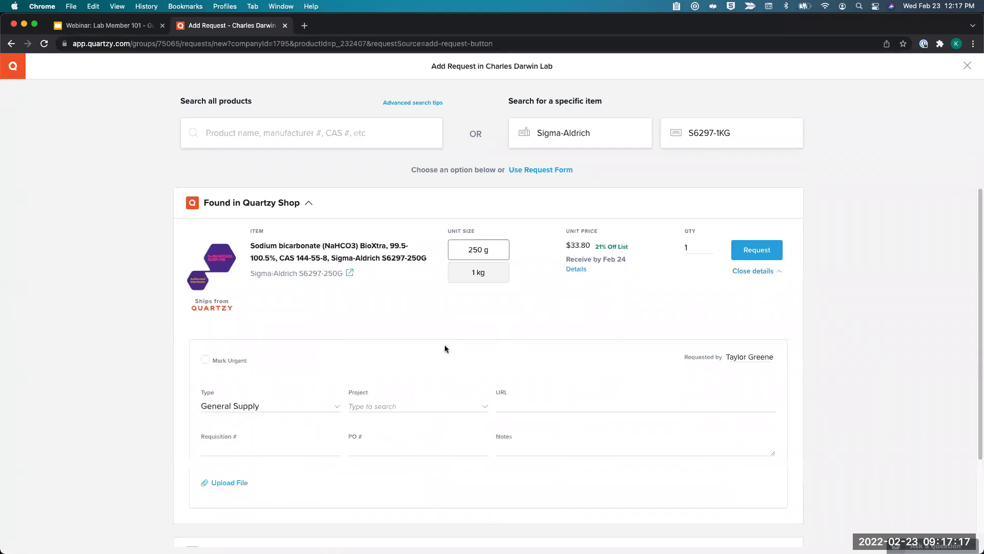
left_click(278, 408)
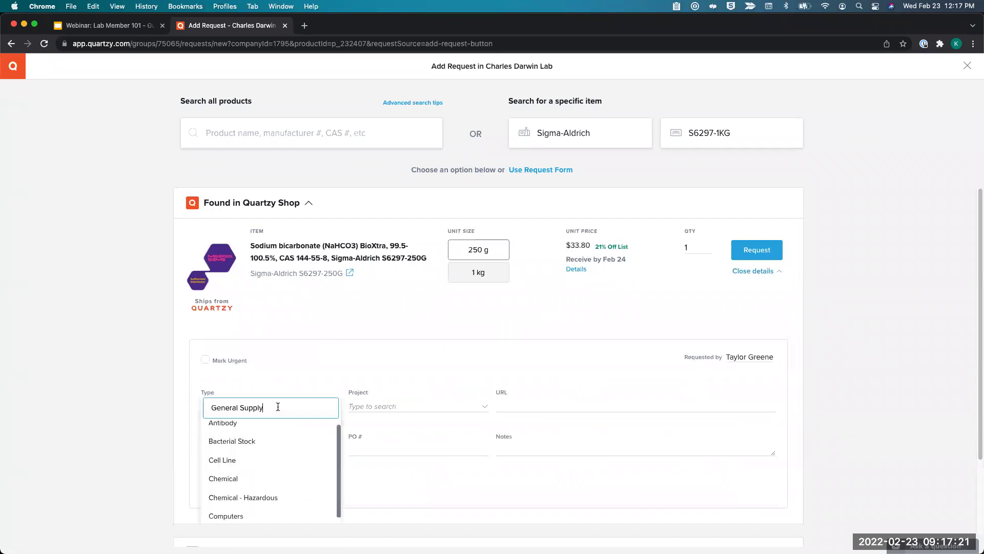
triple_click(277, 407)
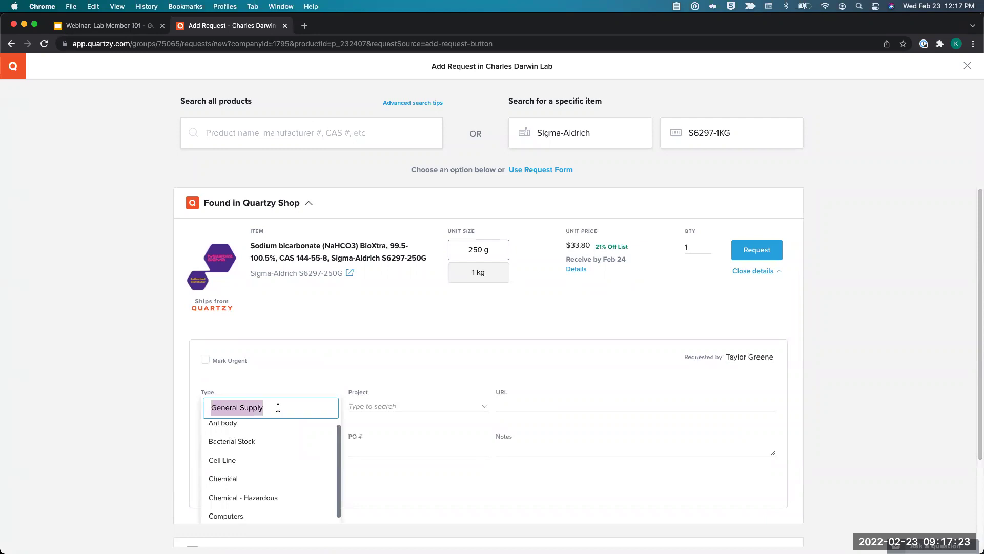
type("chemic")
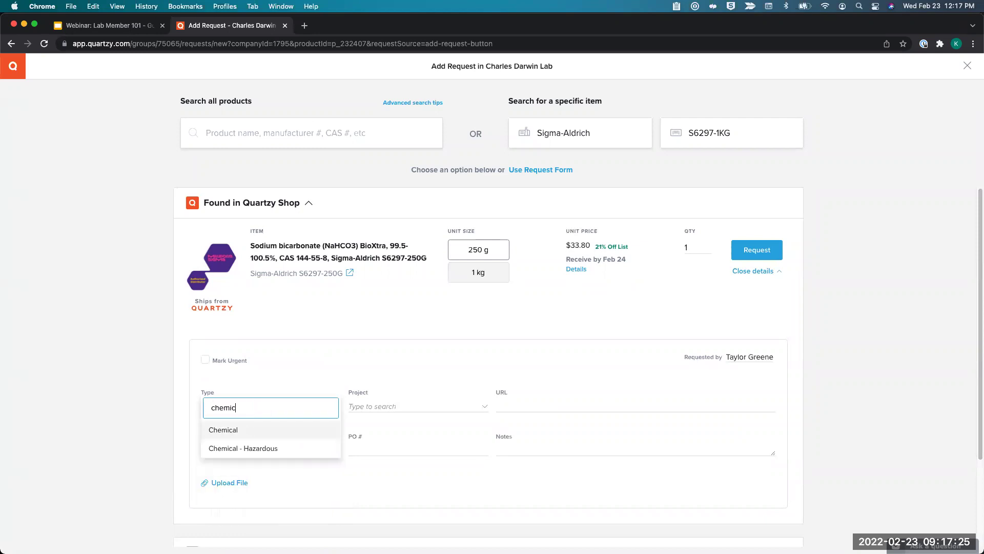
left_click(275, 431)
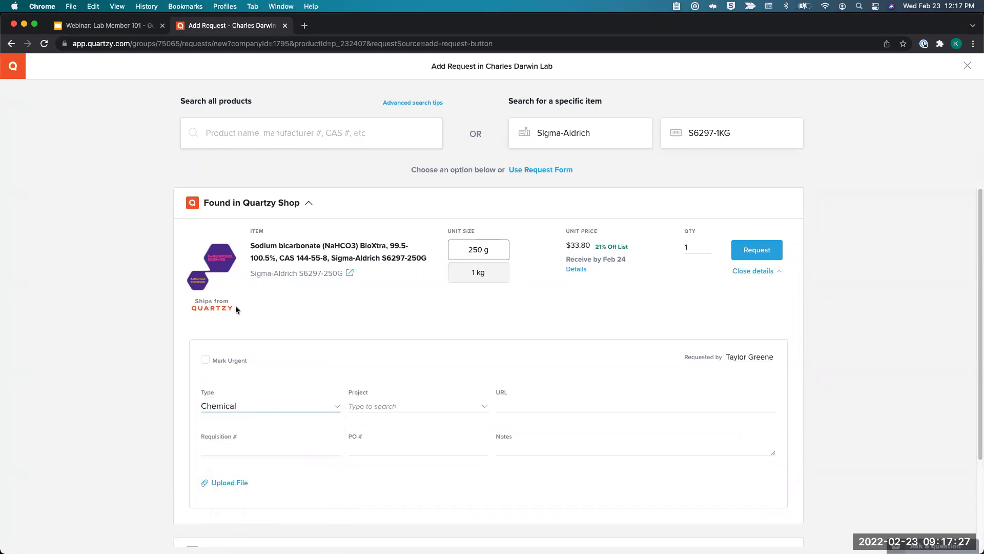
Assign the sodium bicarbonate request to Project C, submit it and dismiss the approval notice.
left_click(399, 410)
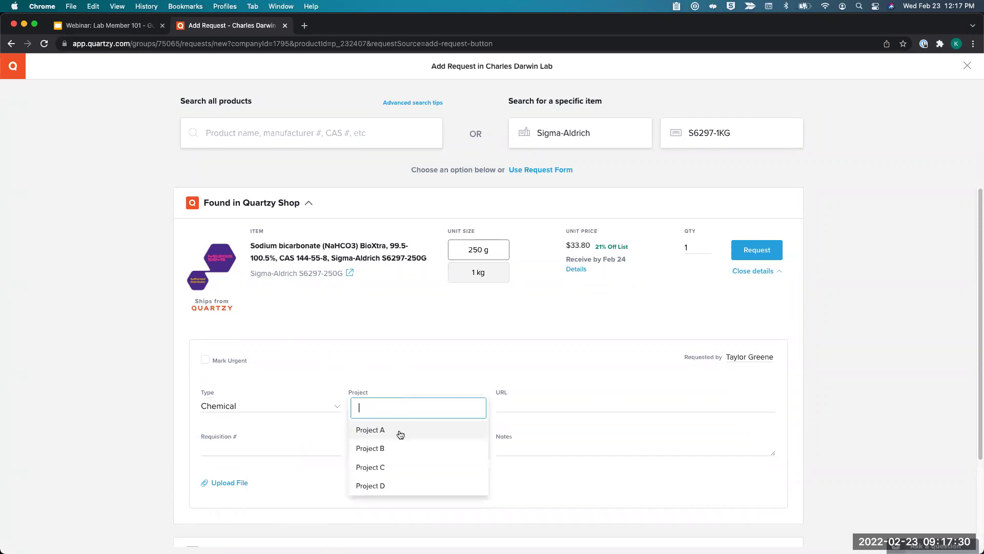
left_click(403, 465)
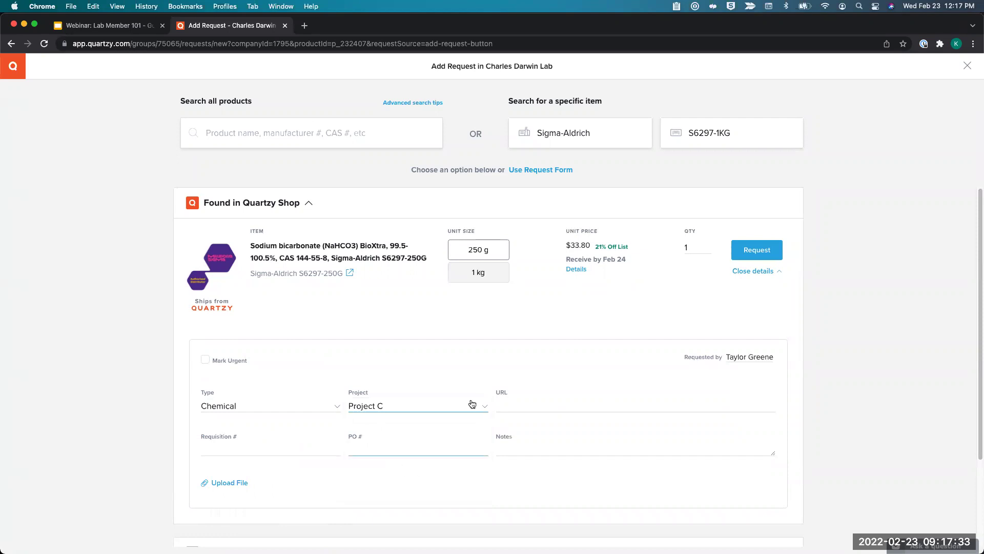
left_click(753, 250)
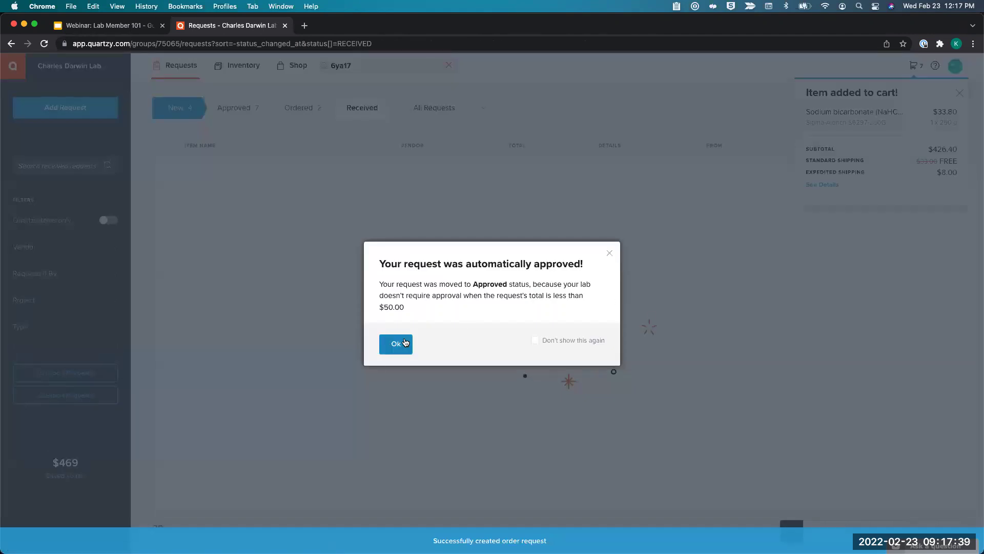
left_click(404, 342)
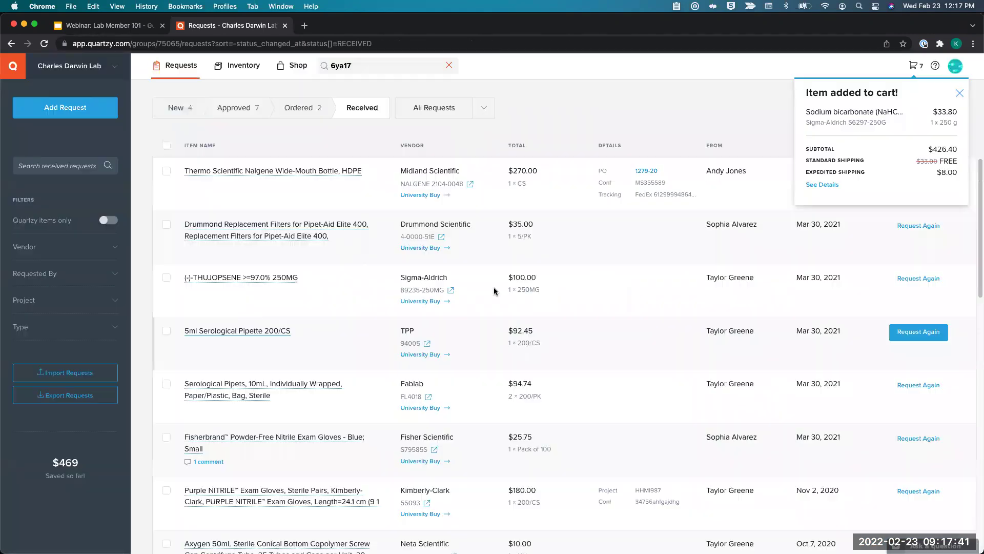
Open the sodium bicarbonate request among the approved requests and review its details and approvals.
left_click(234, 108)
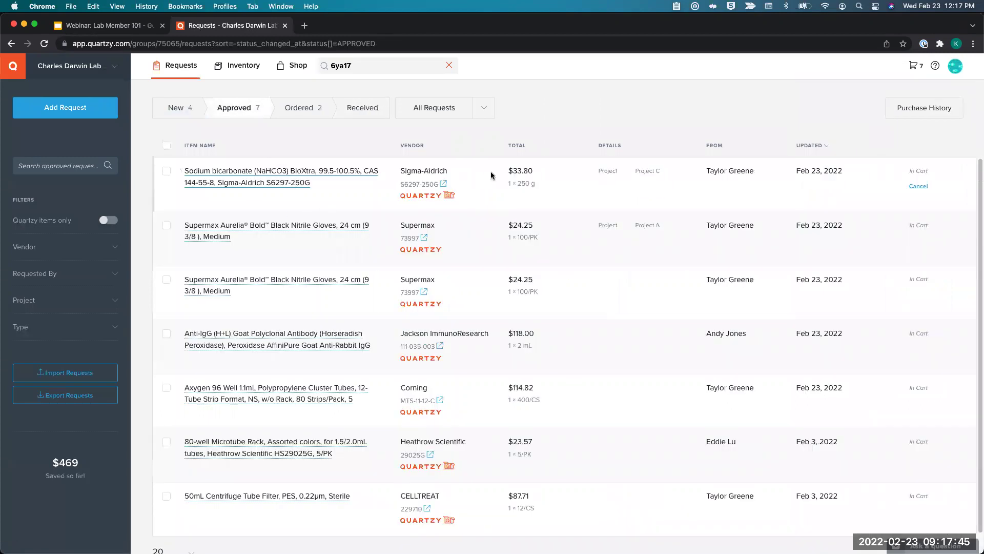
double_click(514, 171)
left_click(309, 182)
left_click(309, 182)
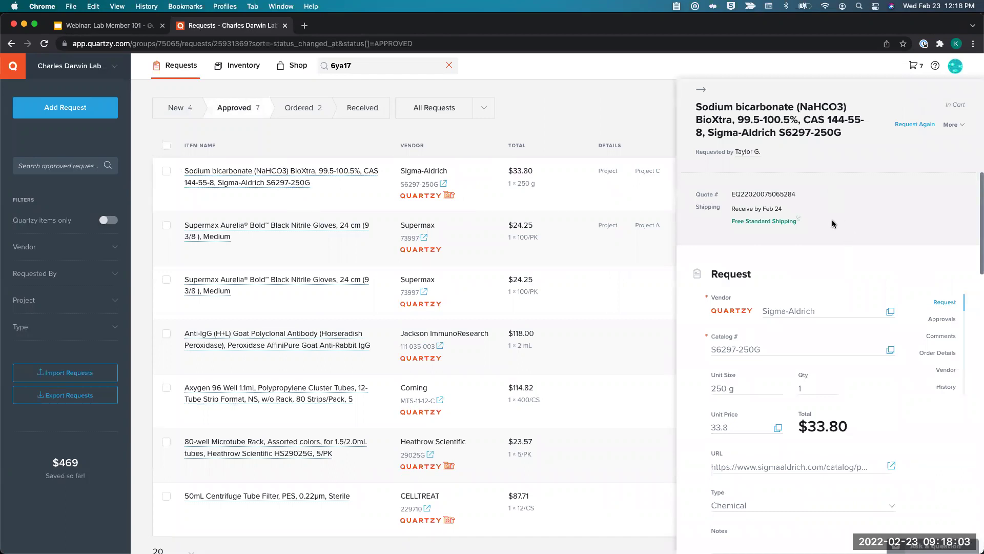
scroll(809, 368, "down", 3)
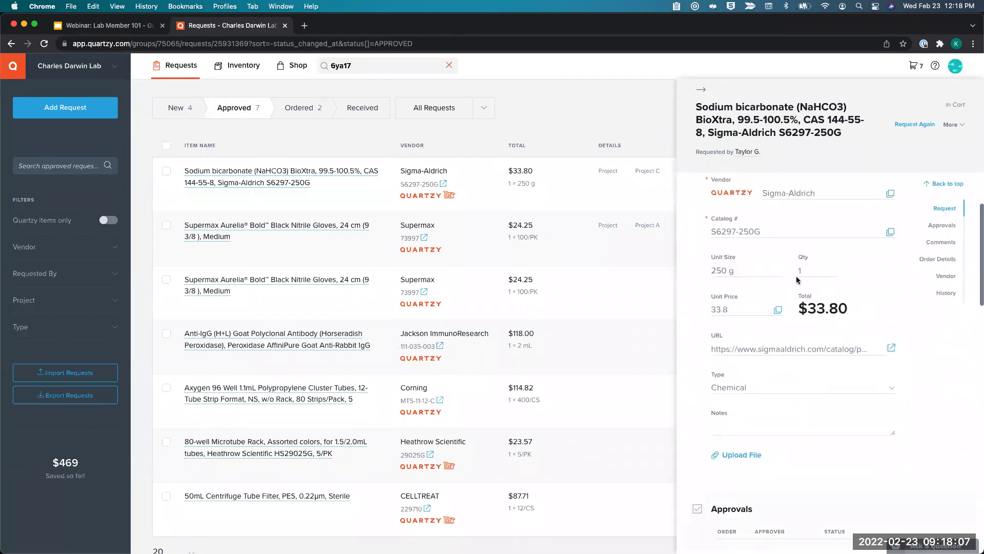
scroll(796, 279, "down", 2)
scroll(752, 405, "down", 4)
scroll(795, 307, "up", 5)
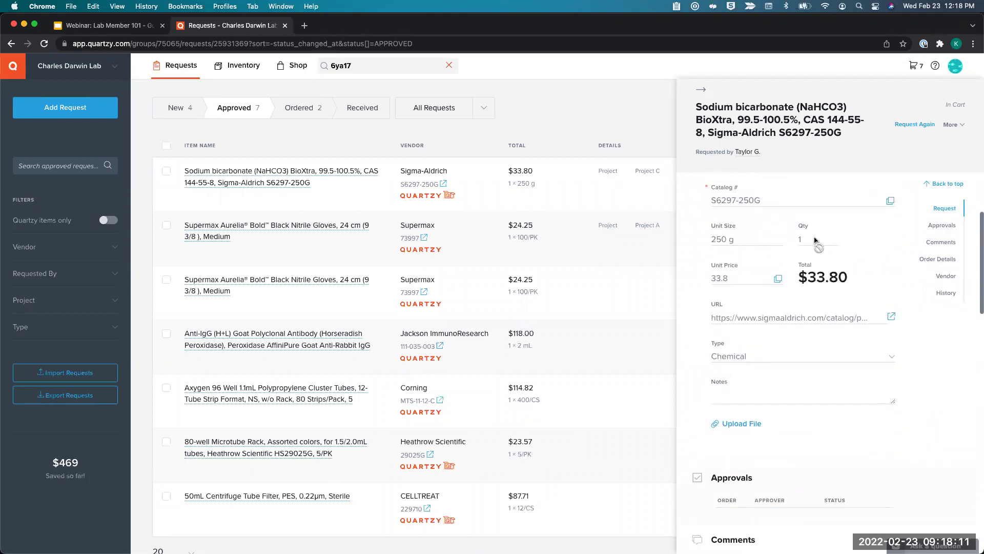
Post the comment "please order qty2 instead" on the sodium bicarbonate request, mentioning the lab's namesake, and close the request details.
scroll(809, 295, "down", 1)
scroll(808, 298, "down", 5)
left_click(796, 348)
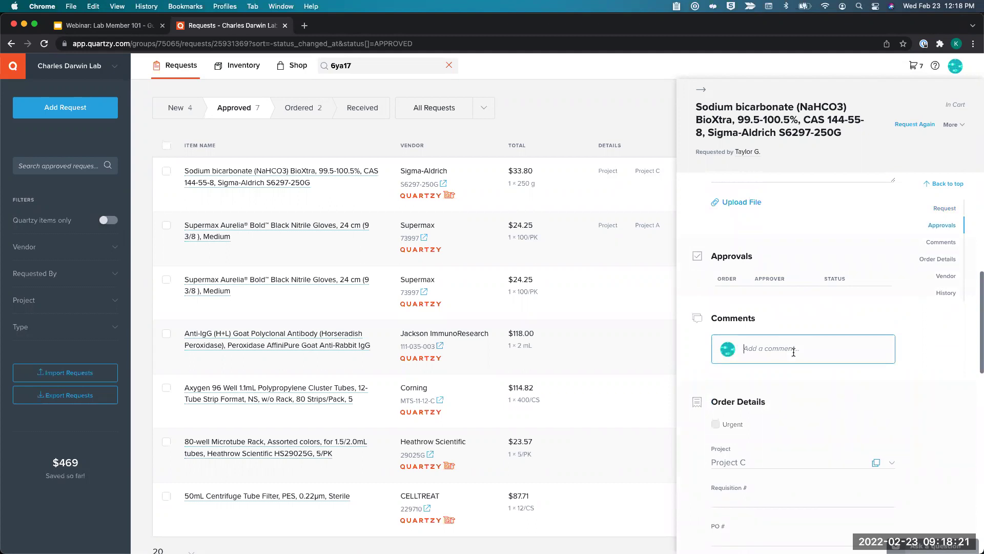
type("@")
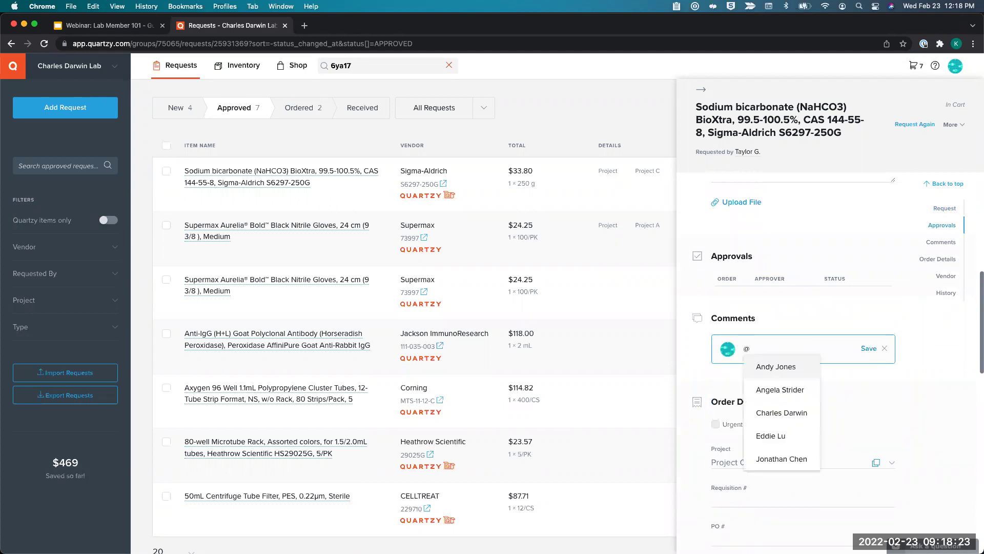
type("r")
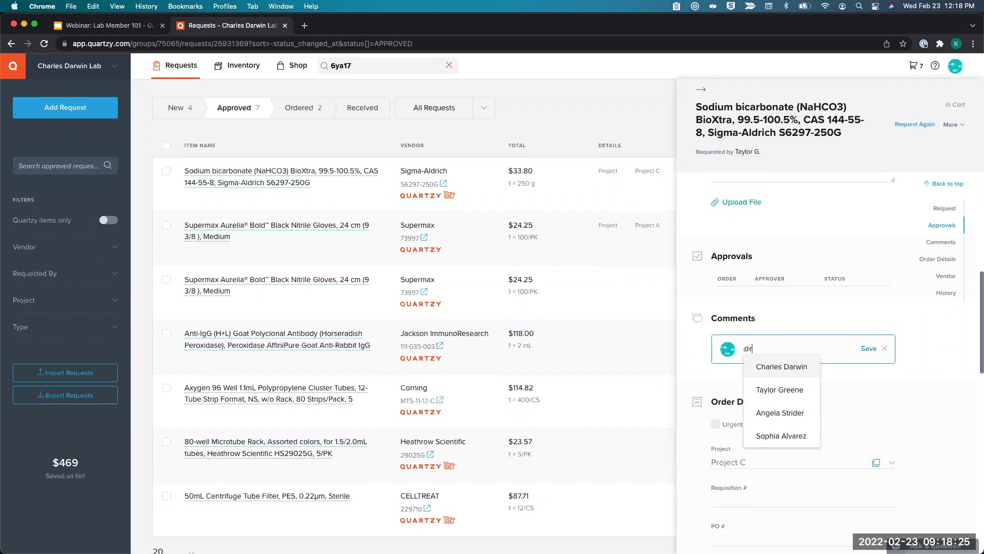
key("Return")
type("please ord")
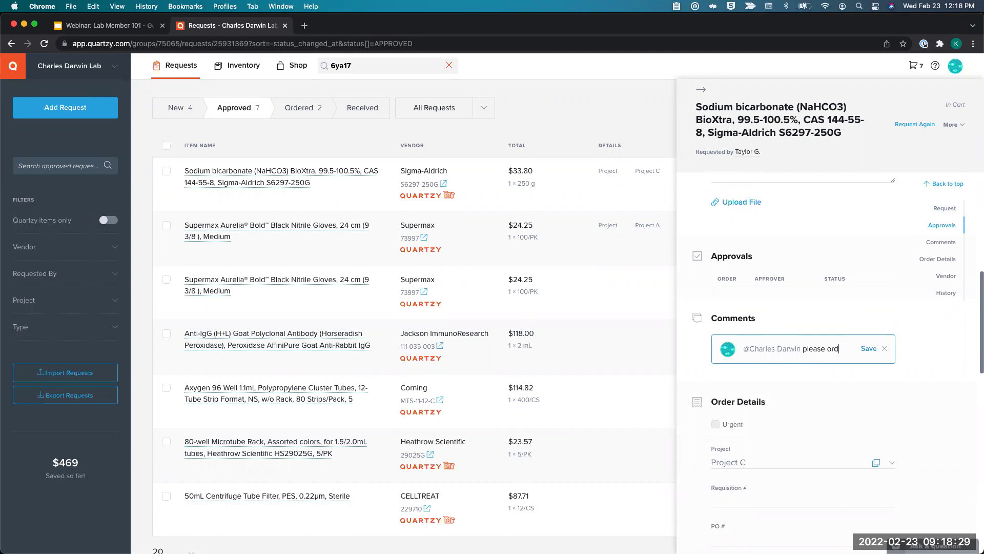
type("er qty2 instead")
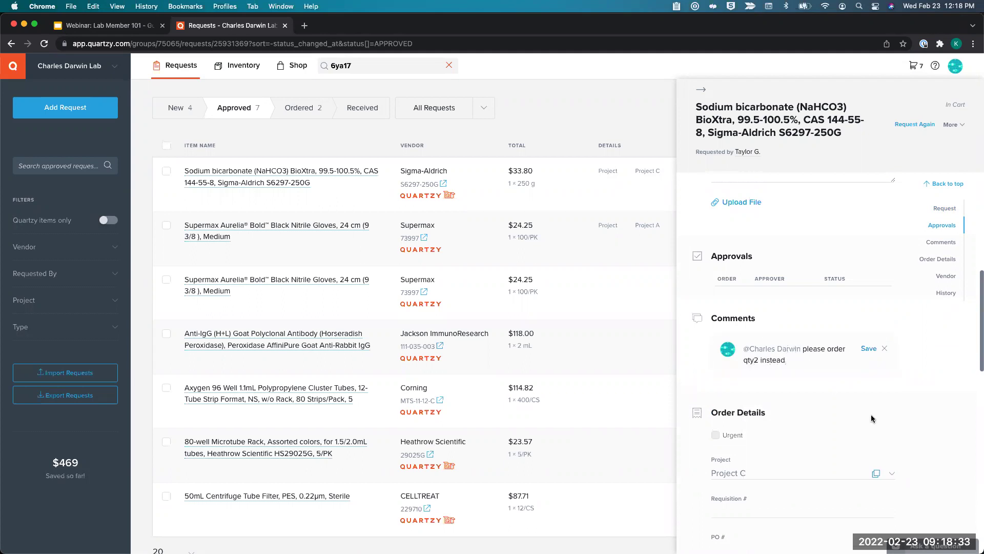
left_click(869, 348)
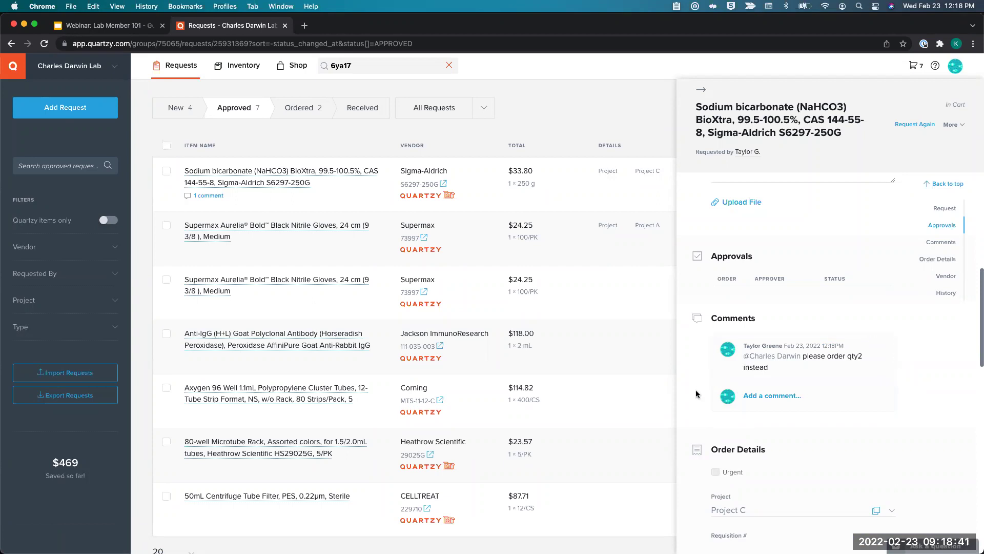
scroll(696, 390, "up", 3)
scroll(728, 368, "up", 3)
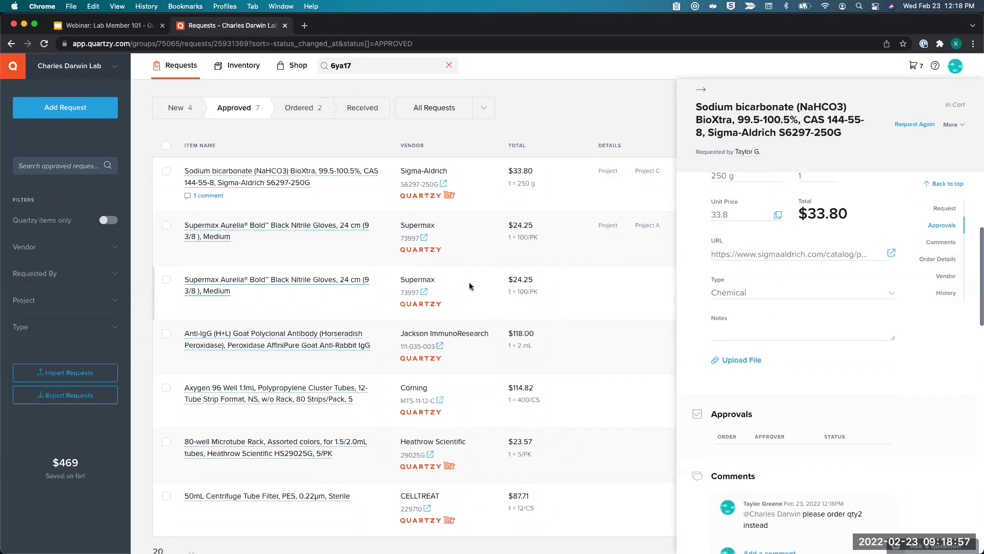
left_click(347, 139)
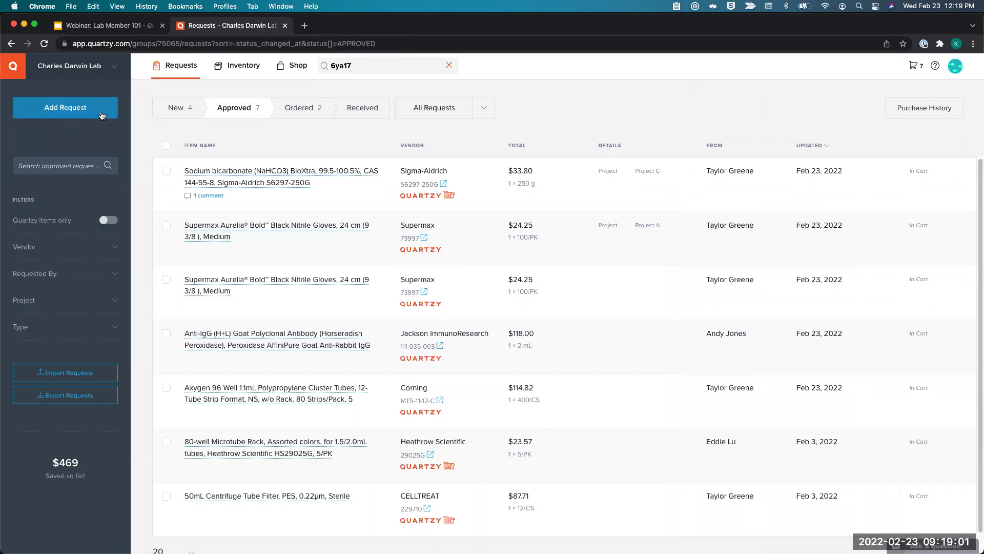
Start a new request and look up the specific item from vendor Qiagen with catalog number 69504.
left_click(69, 108)
left_click(365, 349)
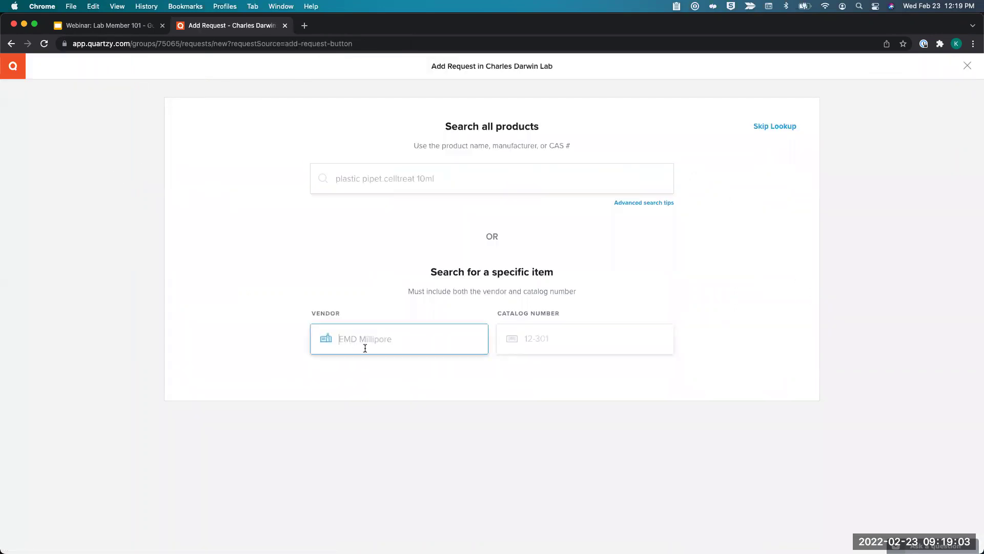
type("qiagen")
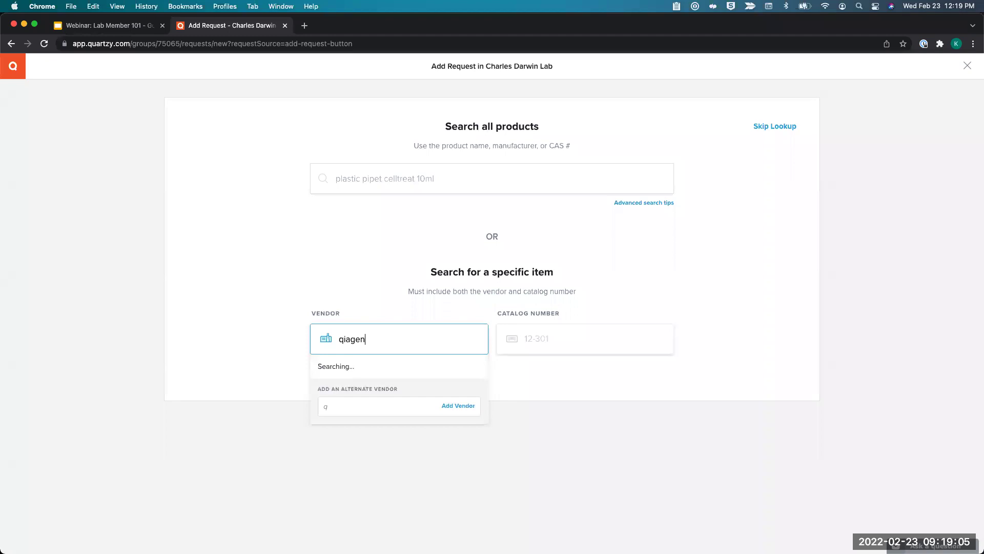
left_click(374, 377)
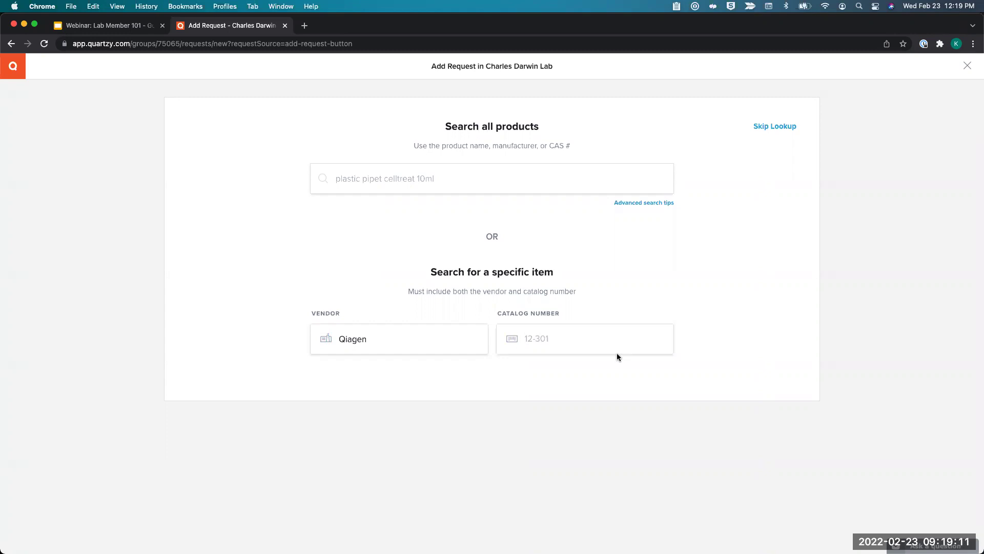
left_click(611, 343)
type("69504")
left_click(601, 368)
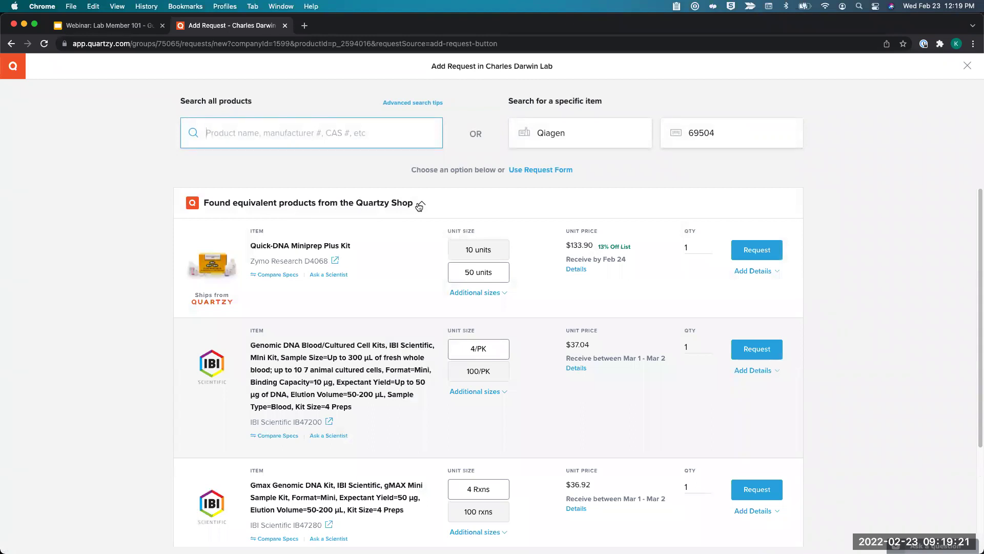
Review the equivalent products from the Quartzy Shop and collapse their section to reach the Qiagen result.
left_click_drag(203, 204, 311, 205)
left_click(310, 206)
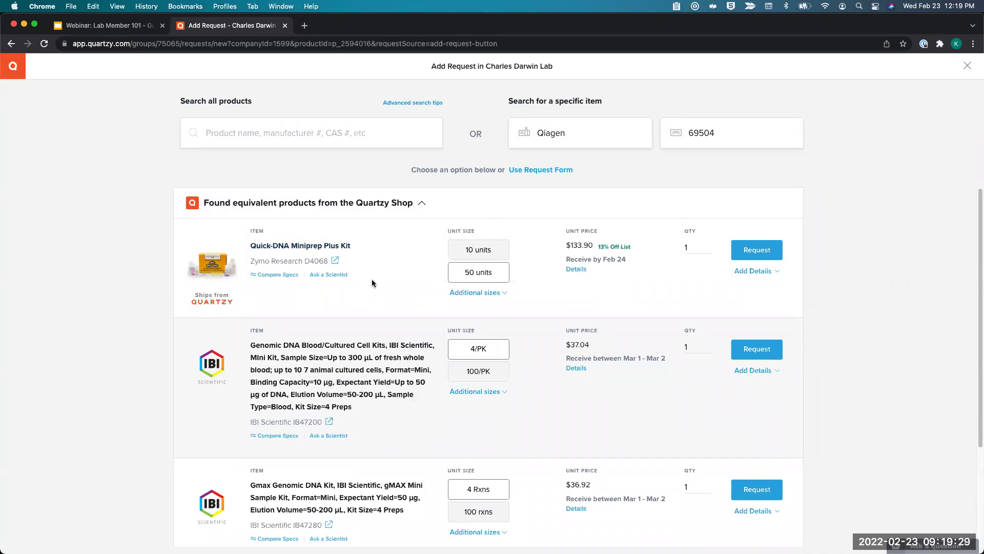
scroll(405, 250, "down", 2)
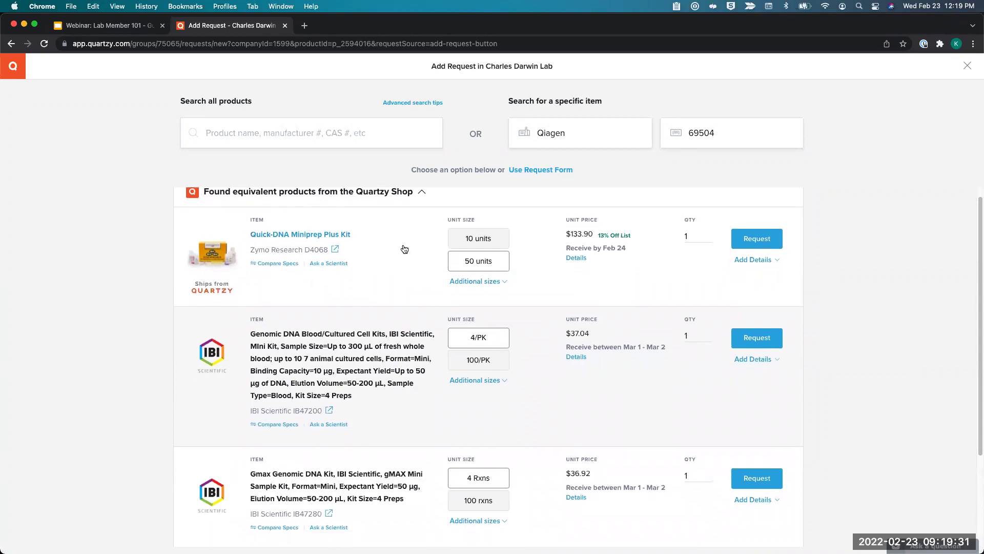
scroll(398, 254, "up", 2)
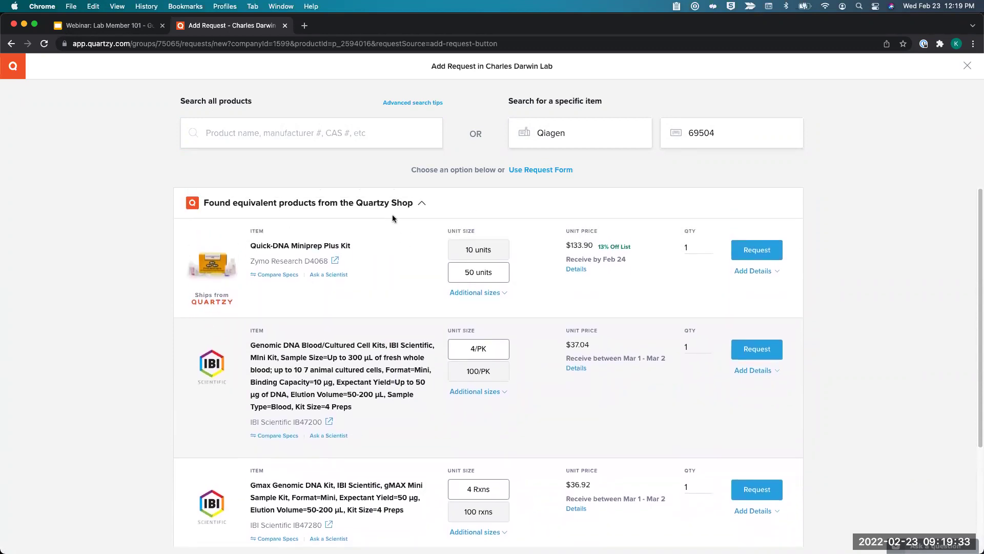
left_click(420, 203)
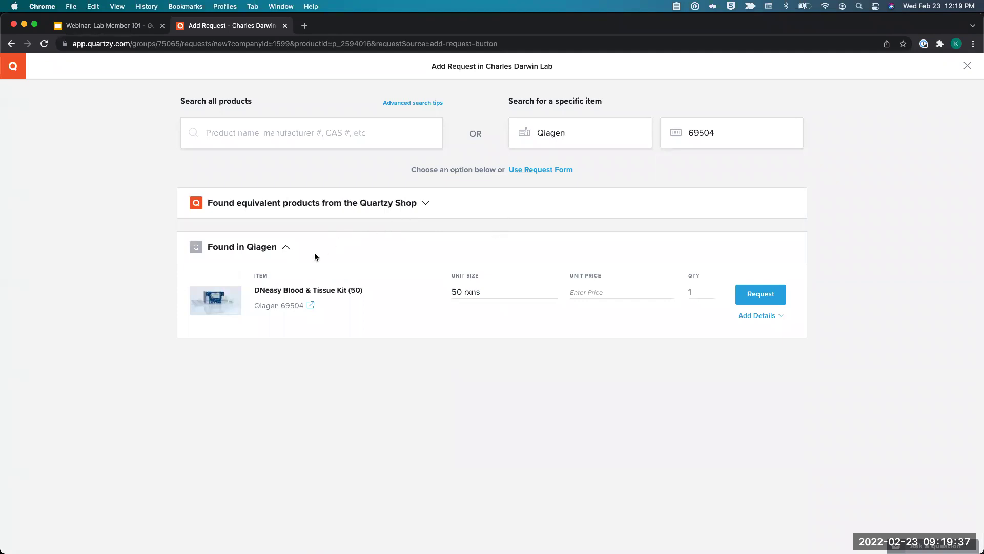
Request the Qiagen DNeasy Blood & Tissue Kit (50) at a unit price of 177 and open the new requests.
left_click(573, 293)
type("177")
left_click(738, 304)
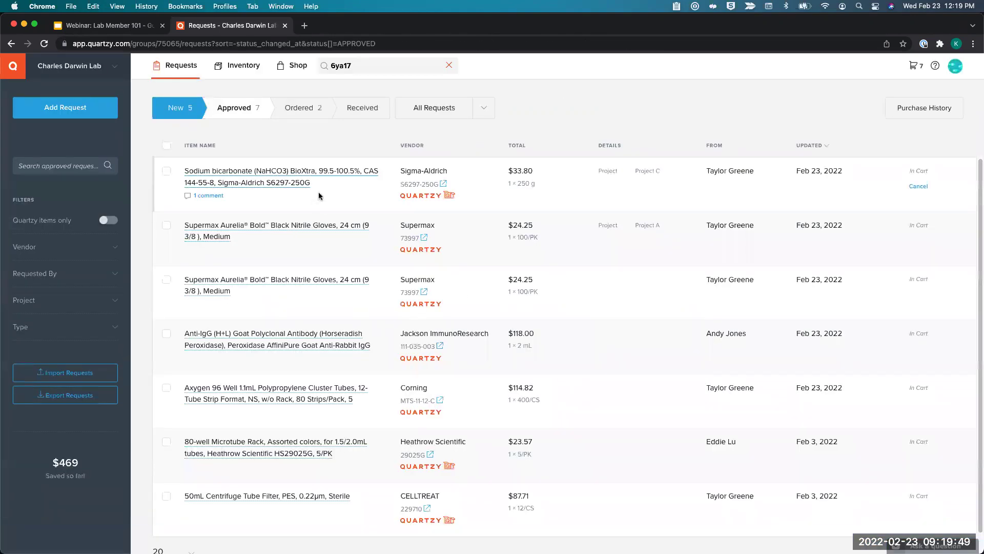
left_click(176, 108)
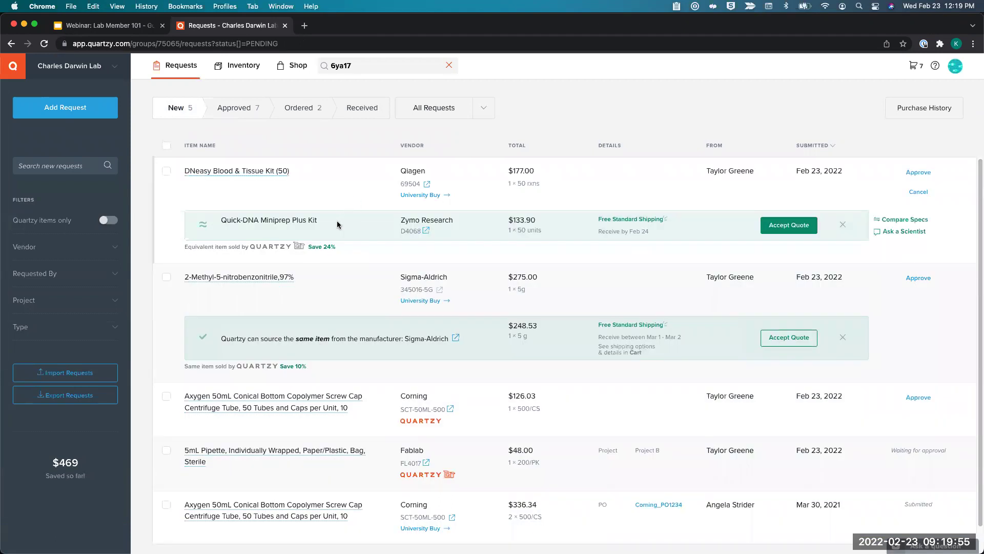
Accept the Quartzy quote for the Zymo Research Quick-DNA Miniprep Plus Kit in place of the DNeasy kit.
double_click(428, 221)
left_click(455, 234)
left_click(789, 225)
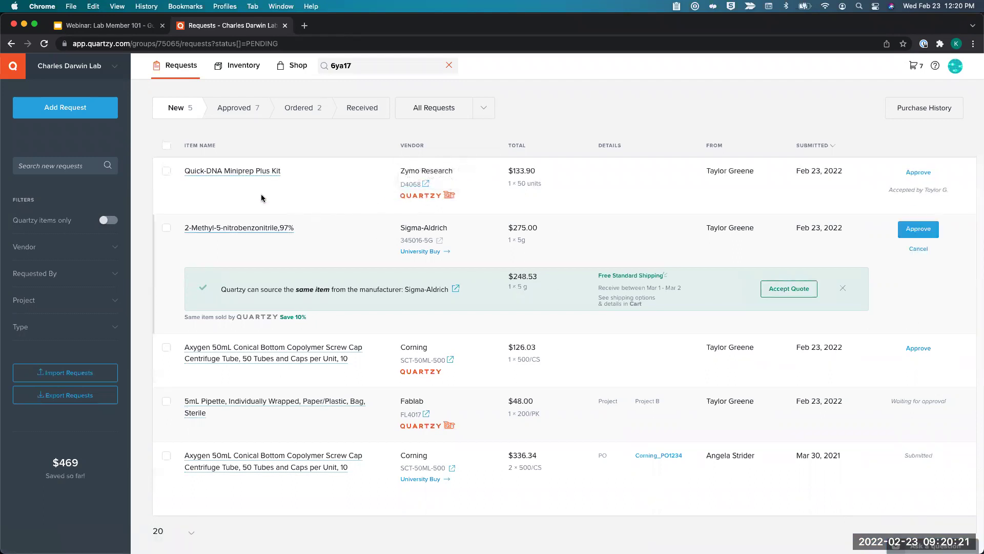
Switch the Quick-DNA Miniprep Plus Kit request back to its original Qiagen item and close the details.
left_click(244, 172)
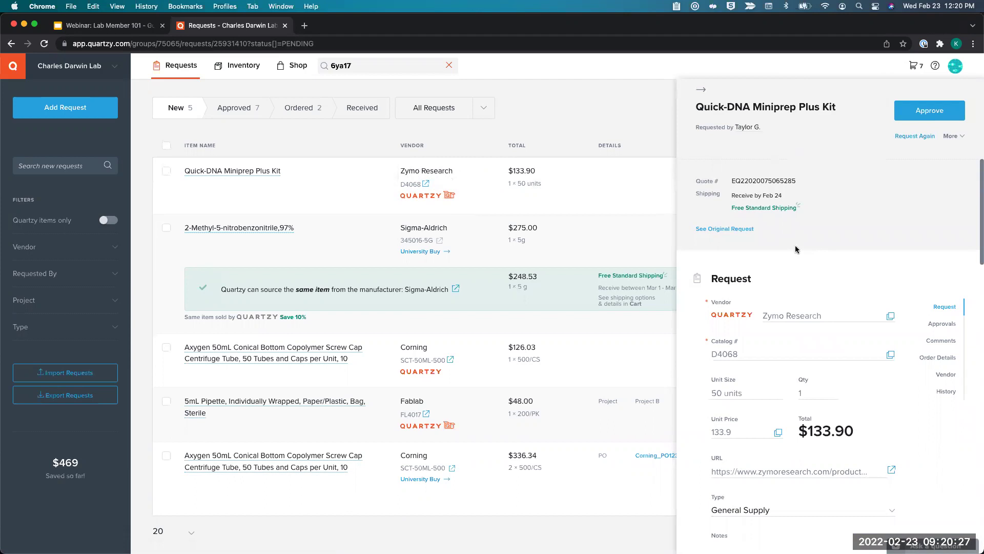
left_click(734, 229)
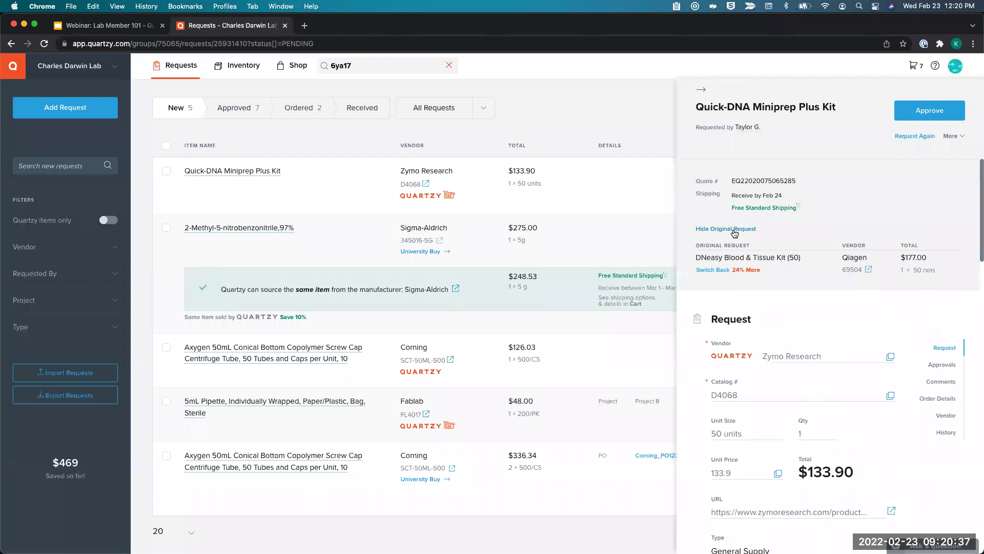
left_click(713, 269)
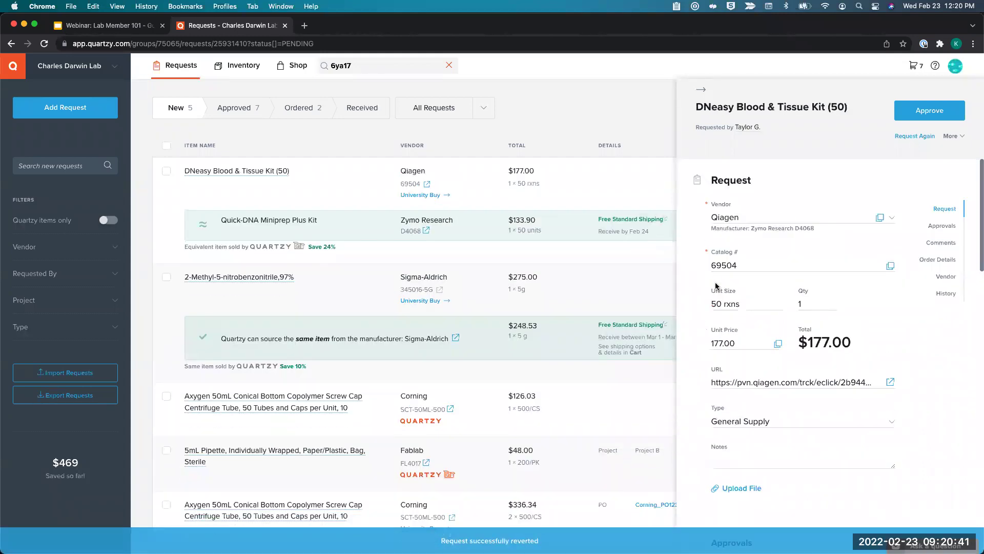
left_click(629, 278)
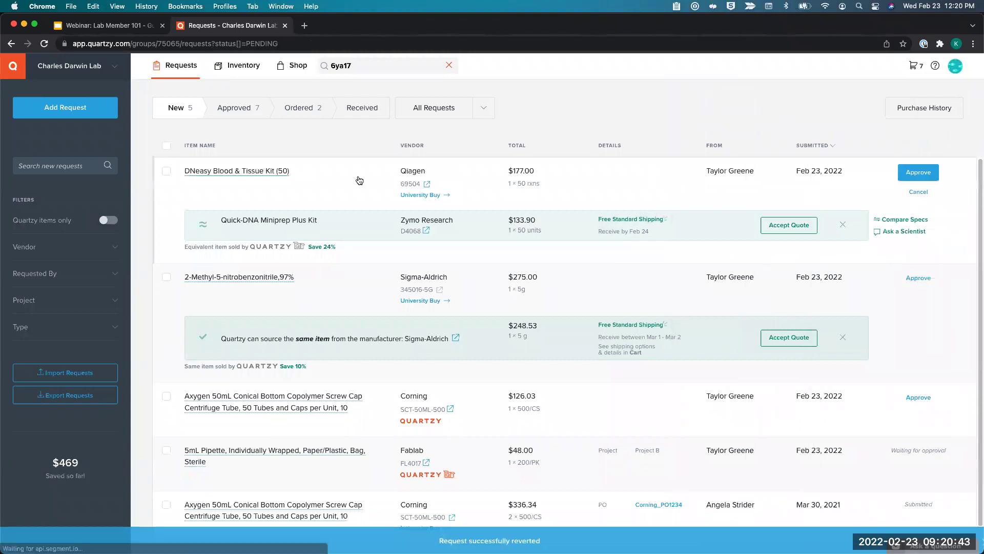
Dismiss the equivalent Quick-DNA Miniprep Plus Kit quote under the DNeasy Blood & Tissue Kit request.
double_click(405, 184)
left_click(382, 185)
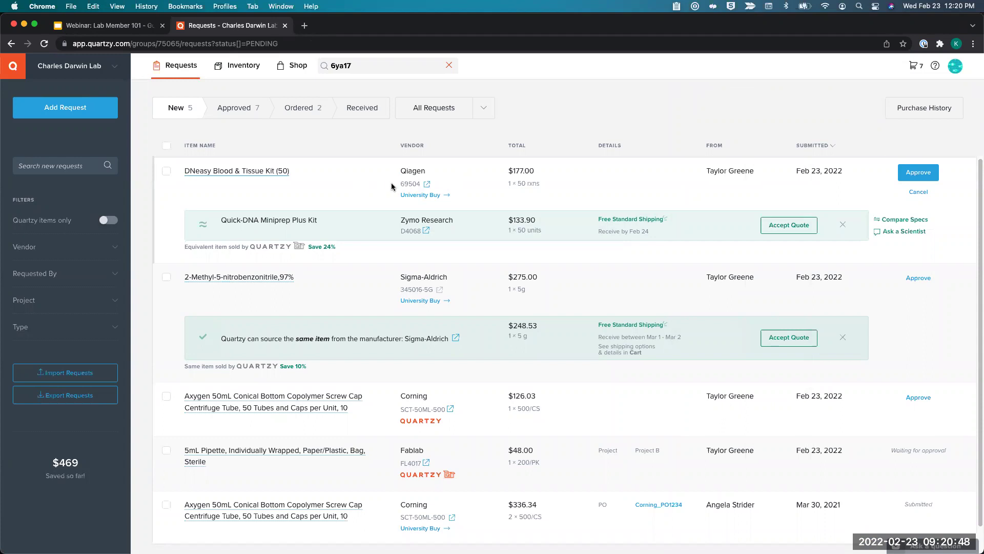
left_click(842, 224)
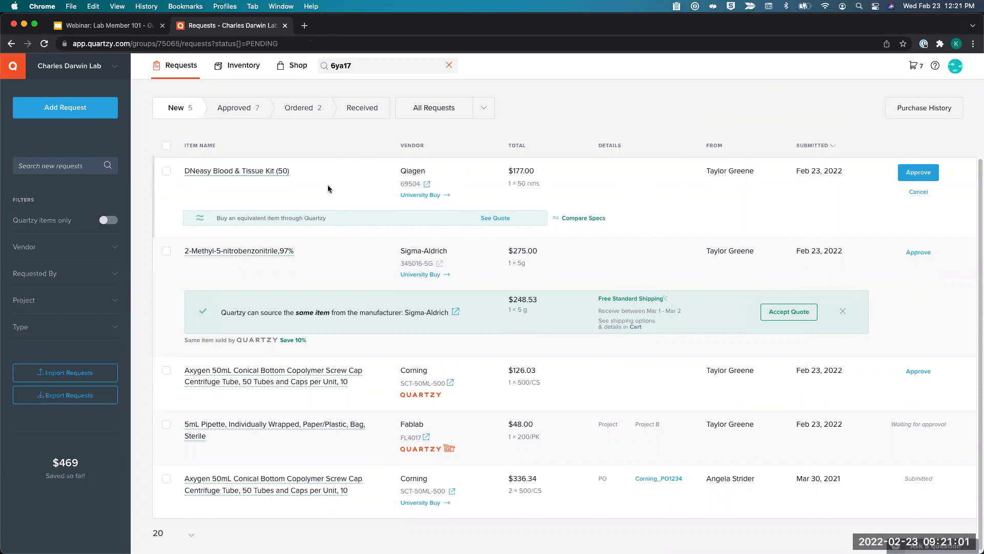
double_click(438, 170)
left_click(437, 171)
Start marking the ordered Blotting Paper as received, with quantity 2, partial delivery and 2 units in stock.
left_click(290, 107)
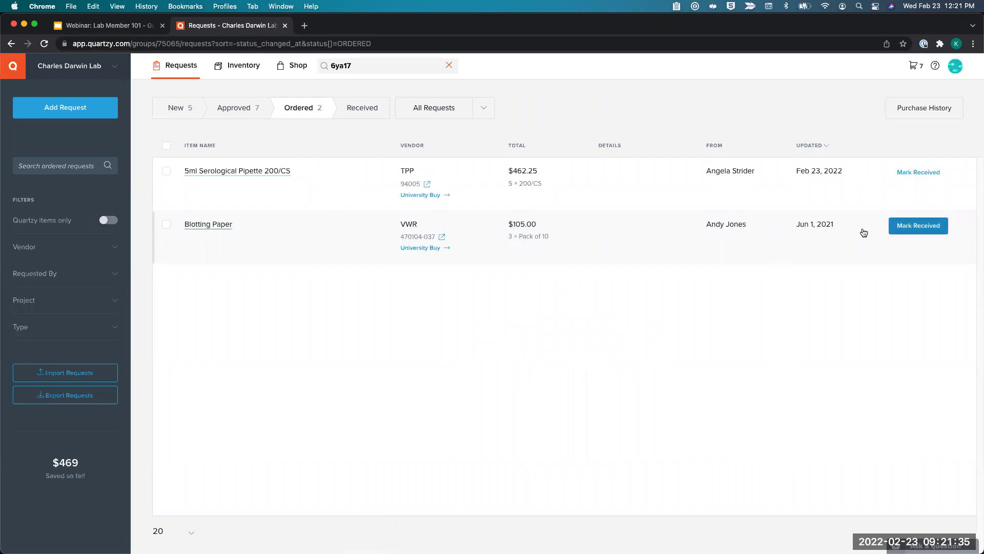
left_click(910, 227)
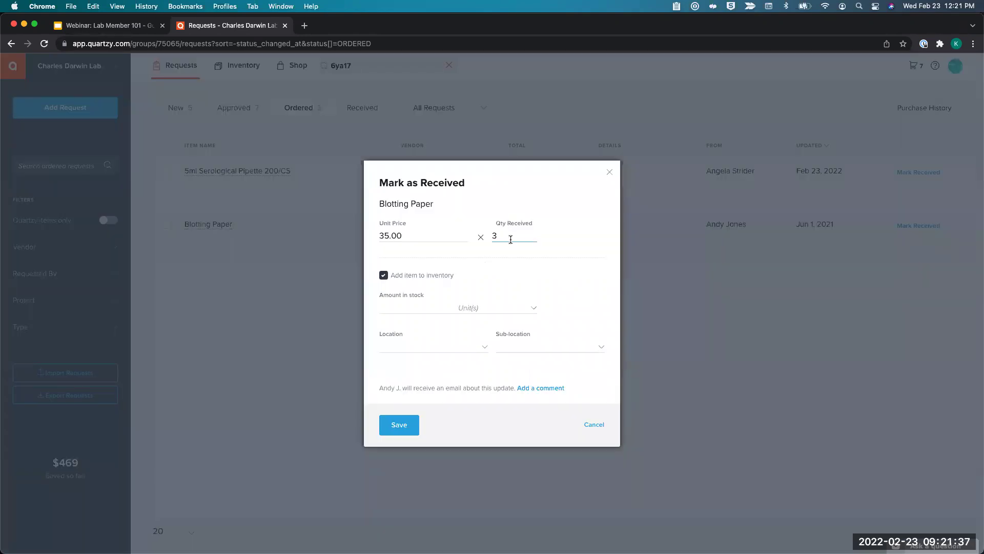
key("BackSpace")
left_click(549, 240)
left_click(418, 303)
type("2")
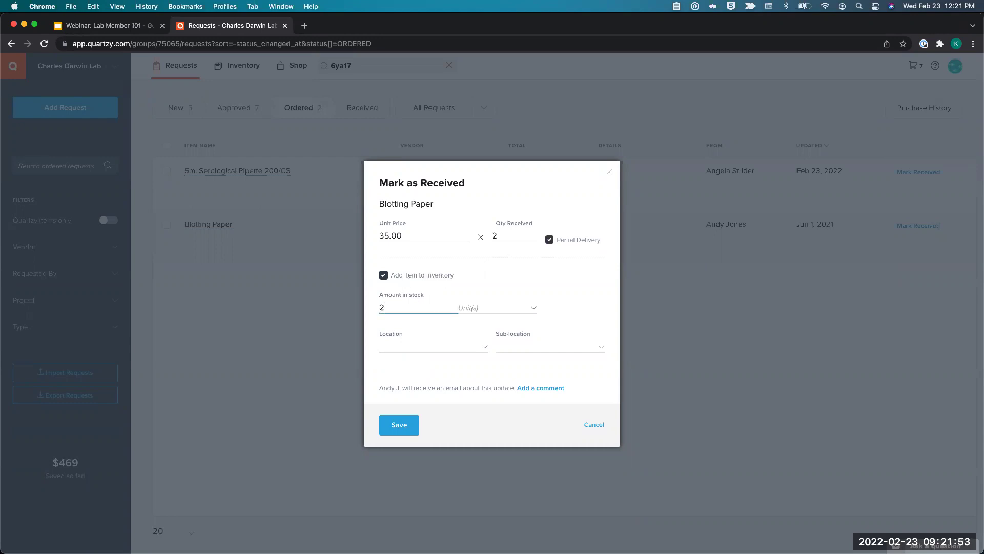
Set the Blotting Paper's location to the lab member's bench, show the comment field, and save the received update.
left_click(428, 347)
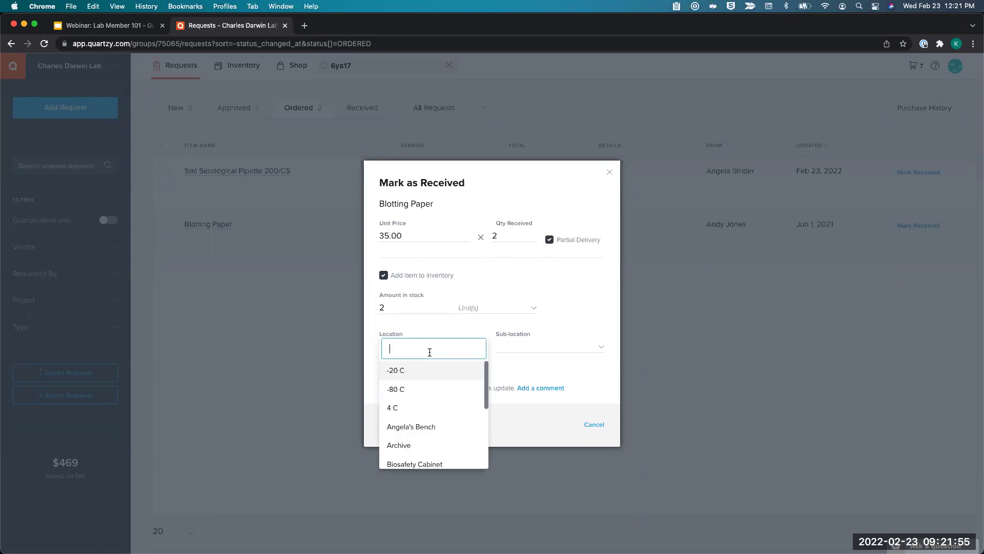
left_click(441, 426)
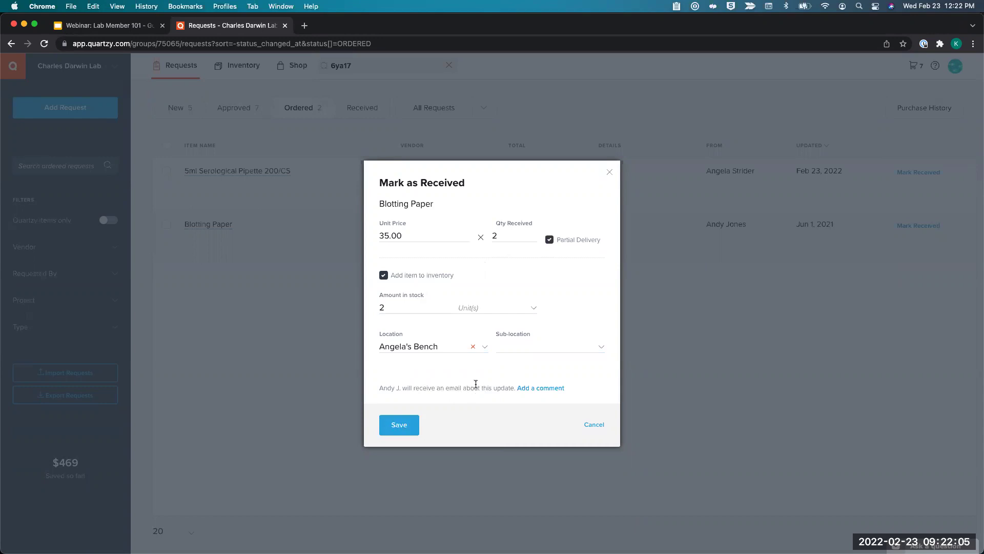
left_click(530, 388)
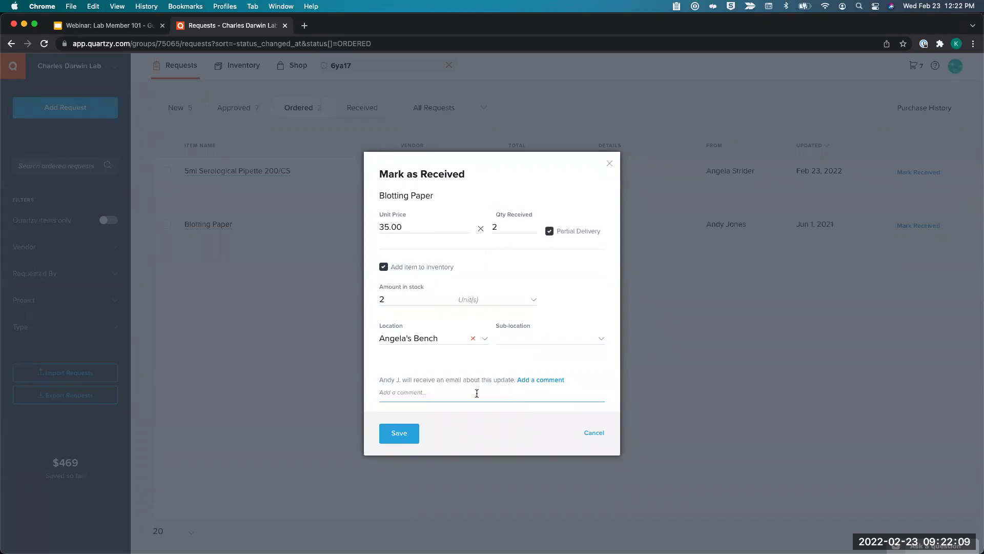
left_click(466, 366)
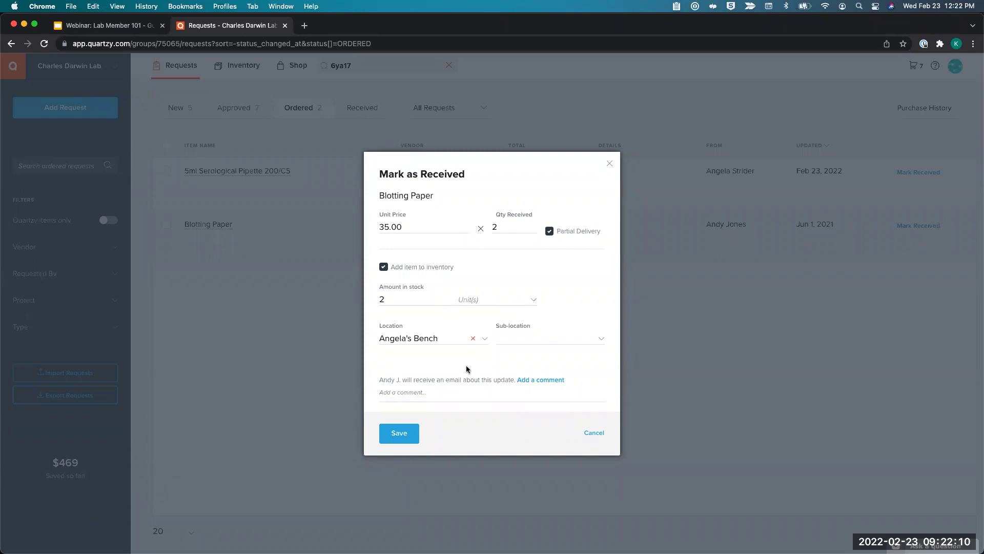
left_click(431, 303)
left_click(428, 340)
left_click(427, 362)
left_click(402, 433)
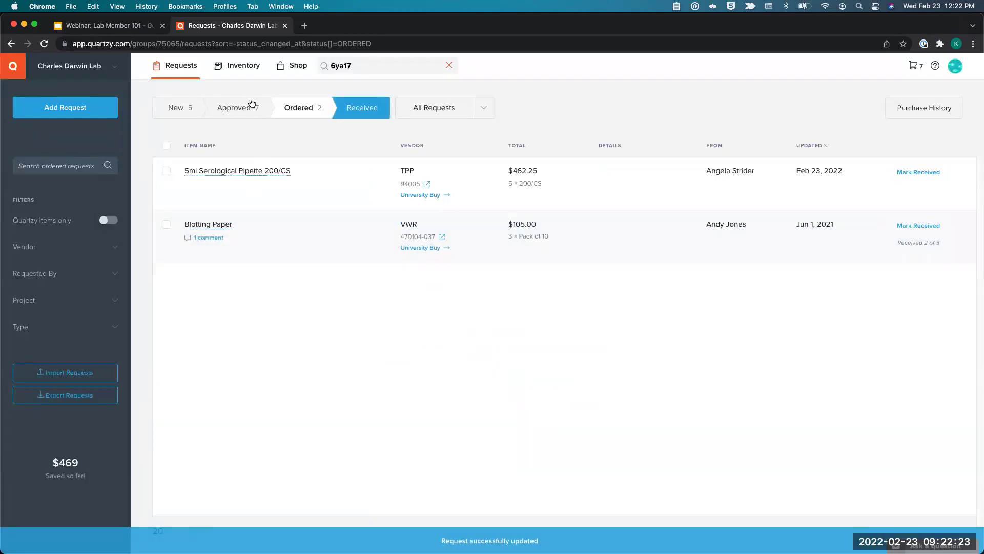
View the received requests and check the inventory for the newly added Blotting Paper.
left_click(362, 106)
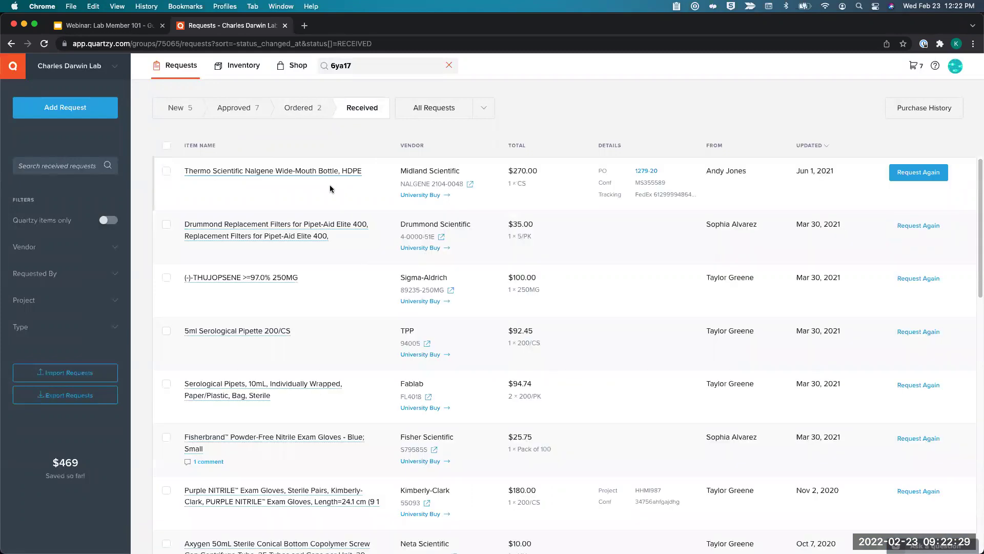
left_click(260, 78)
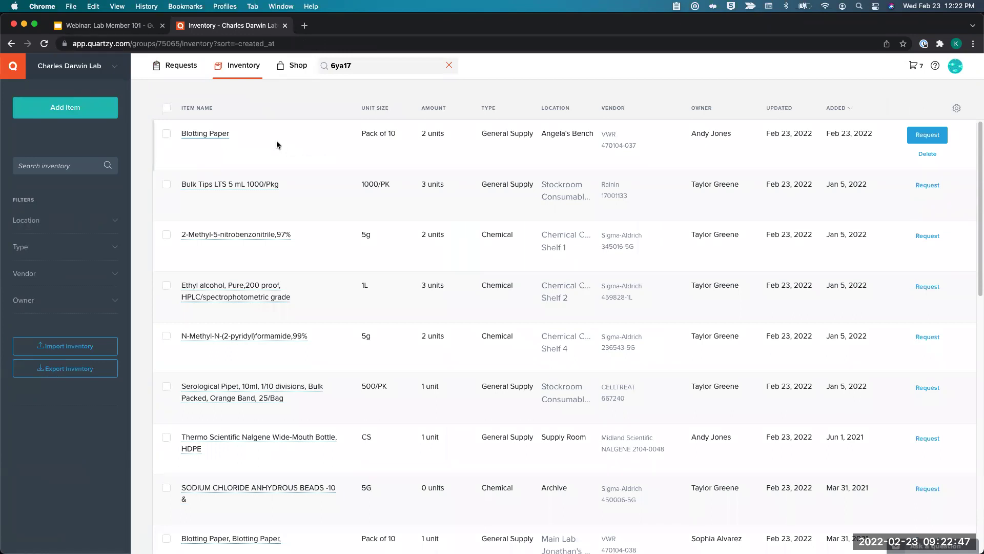
Open the newly added VWR Blotting Paper item and review its stock, location, type and specs details.
left_click(197, 134)
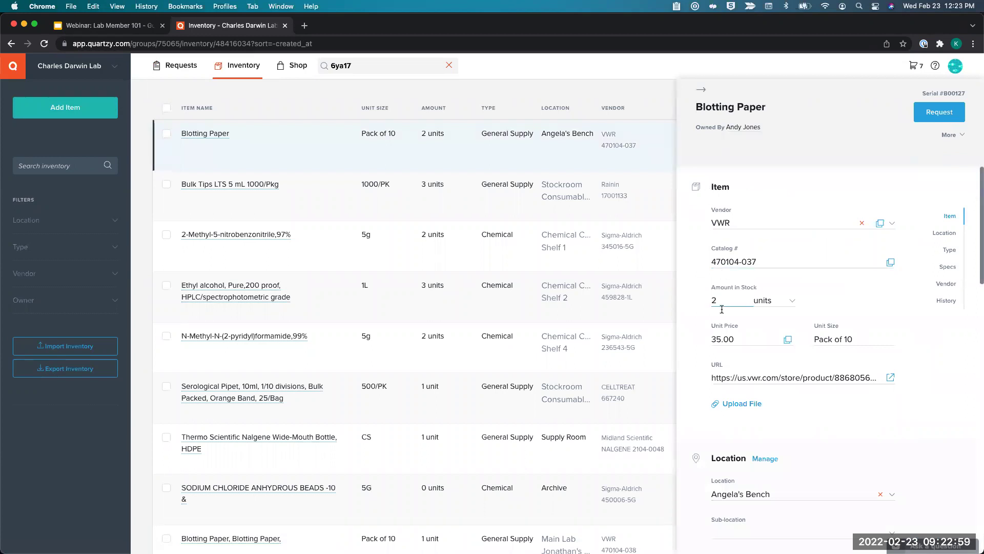
scroll(692, 312, "down", 3)
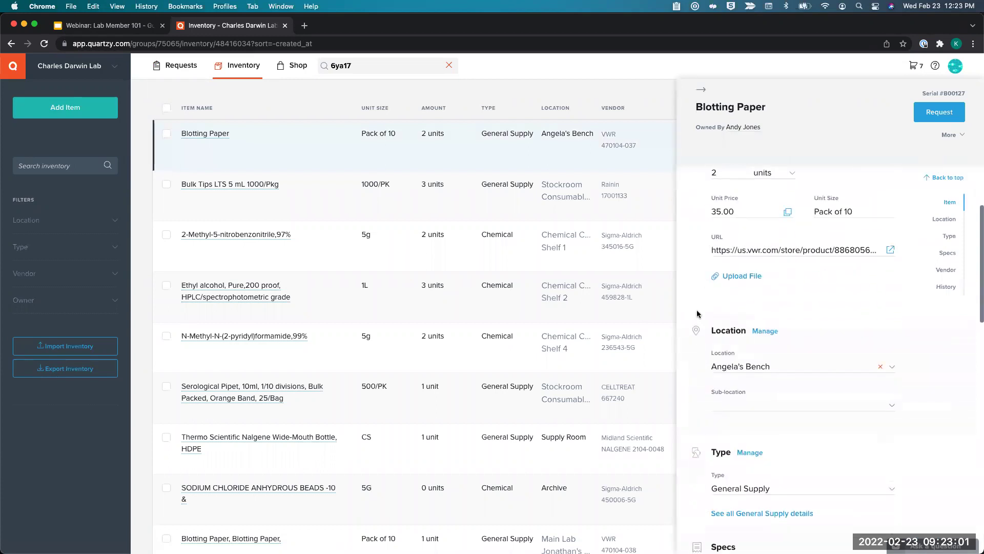
scroll(696, 309, "down", 1)
scroll(835, 333, "down", 1)
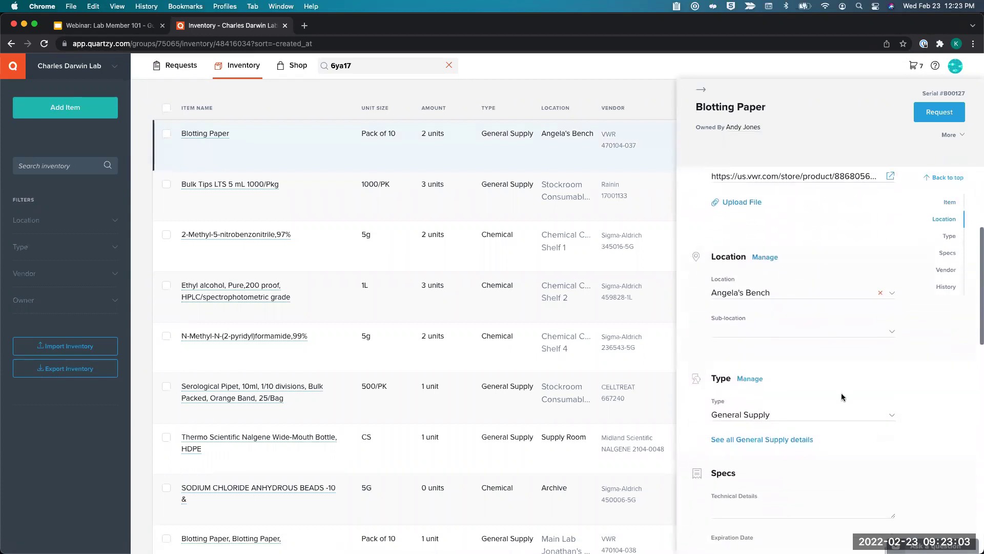
scroll(841, 396, "down", 1)
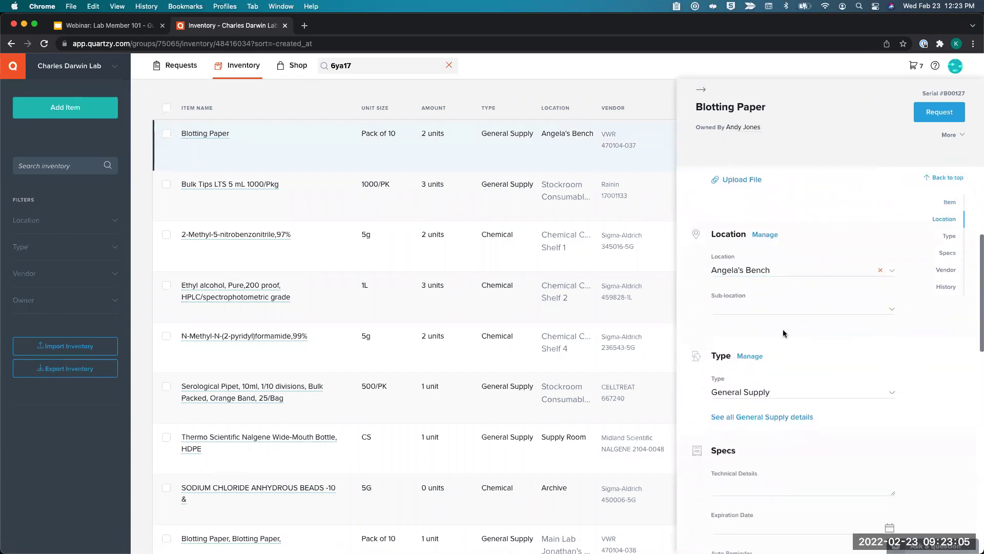
scroll(783, 333, "down", 2)
scroll(789, 312, "down", 1)
scroll(788, 312, "down", 1)
left_click(770, 293)
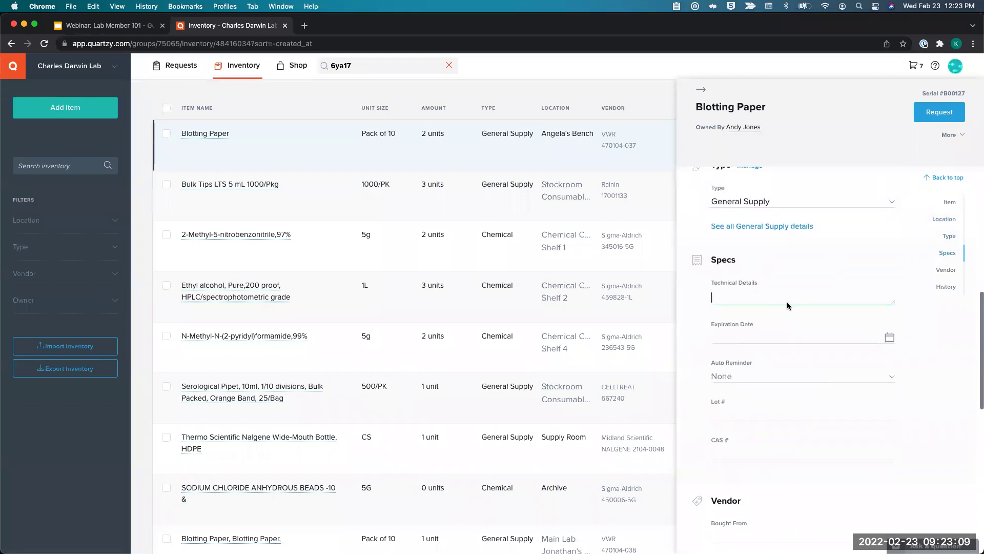
Set the Blotting Paper's expiration date to 10/28/2022.
left_click(788, 338)
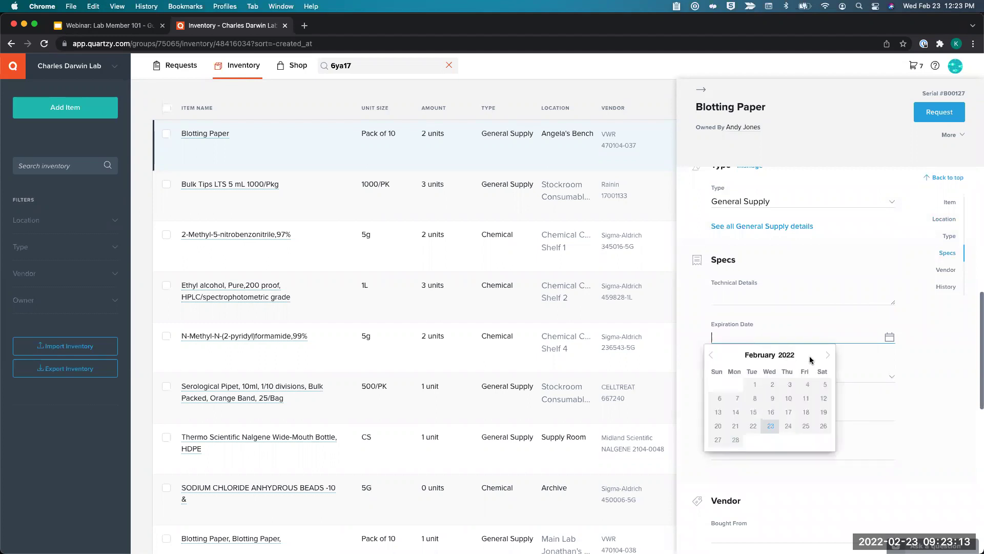
left_click(828, 355)
left_click(828, 355)
left_click(827, 355)
left_click(828, 355)
left_click(828, 355)
left_click(827, 355)
left_click(827, 354)
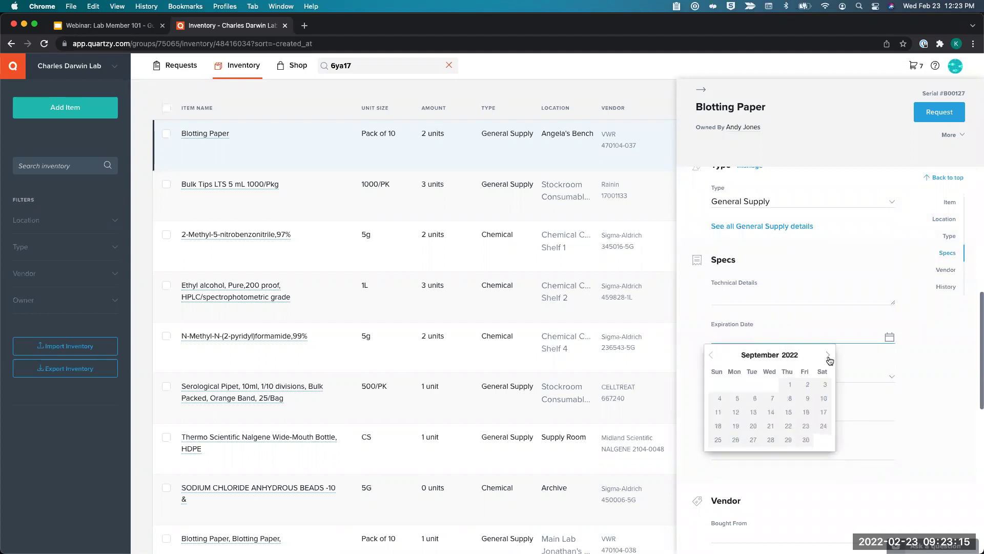
left_click(828, 355)
left_click(804, 439)
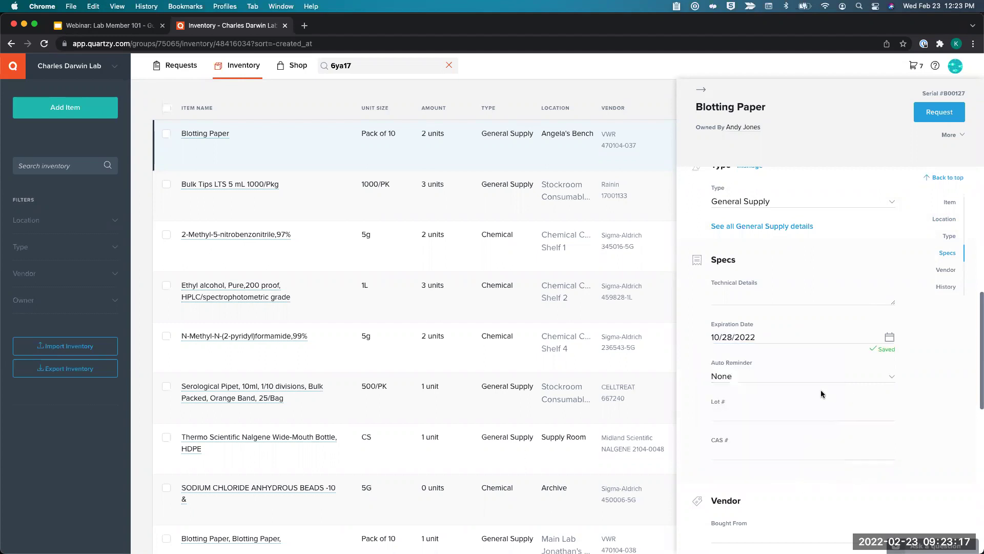
Set the Blotting Paper's auto reminder to 1 month before expiration and close the item details.
left_click(765, 380)
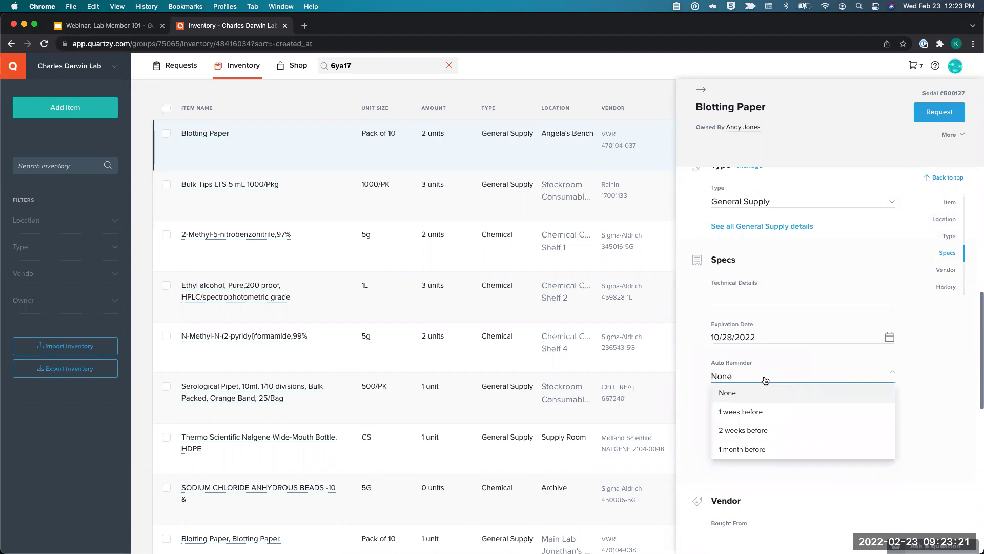
left_click(765, 450)
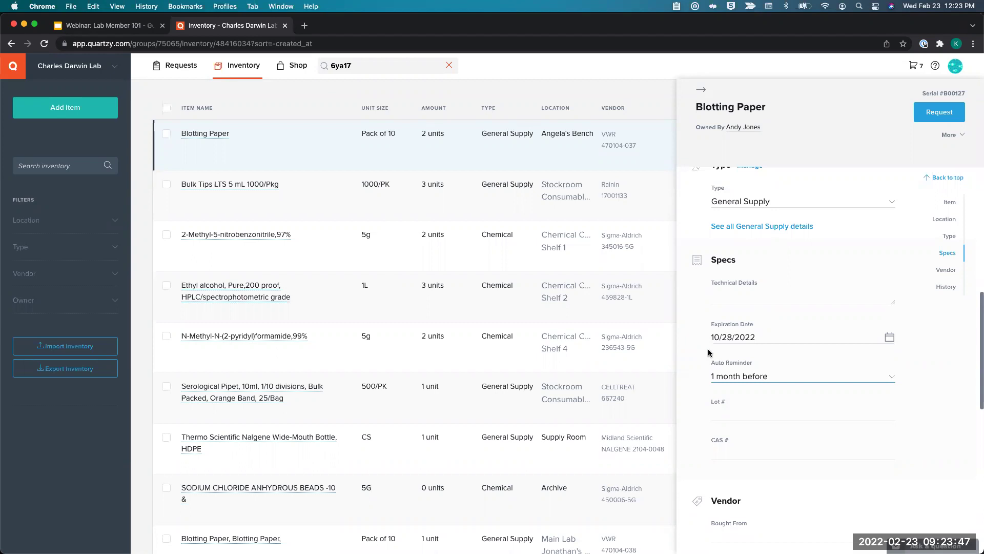
scroll(683, 349, "up", 3)
left_click(623, 338)
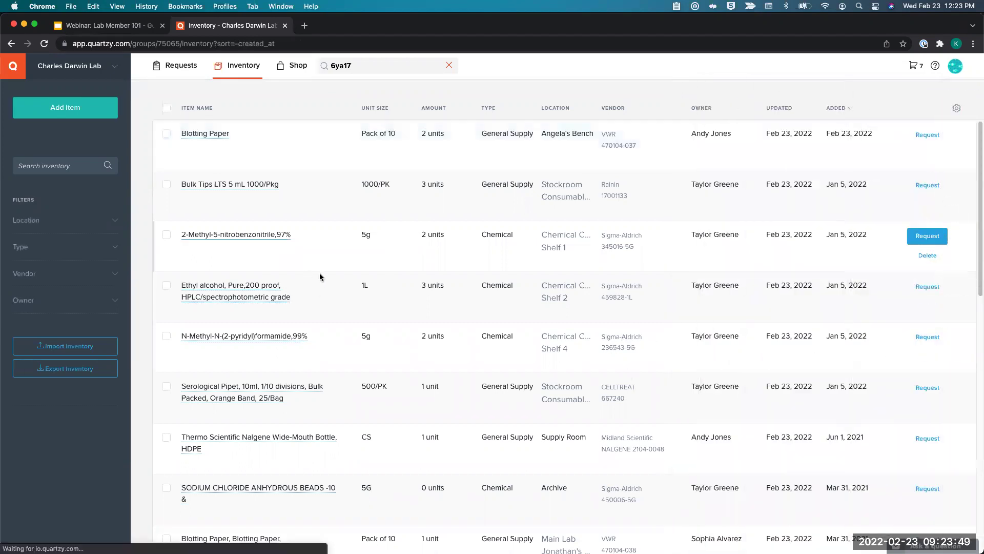
Set the amount in stock of 2-Methyl-5-nitrobenzonitrile,97% to 0 units.
left_click(244, 235)
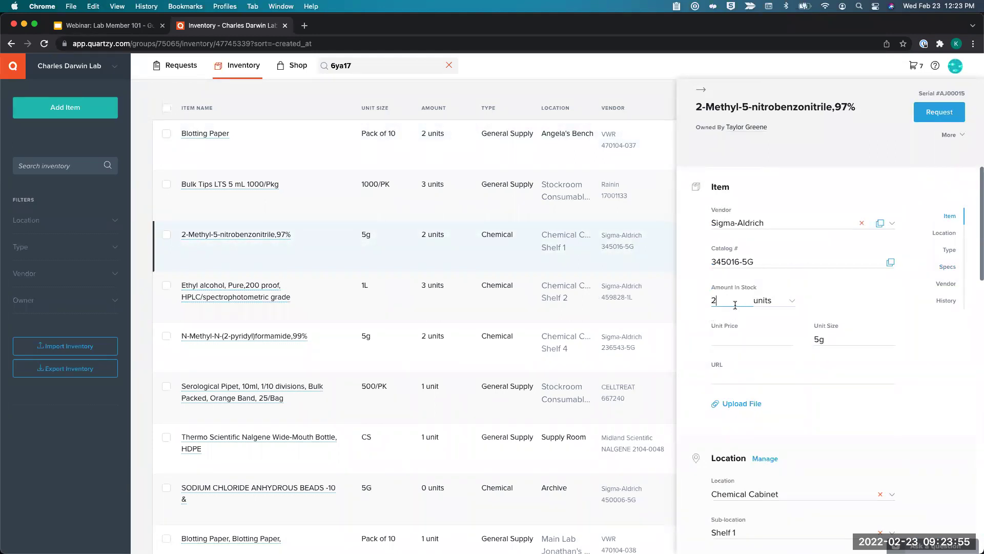
key("BackSpace")
type("0")
left_click(739, 336)
Change the location of 2-Methyl-5-nitrobenzonitrile,97% to Archive and close the item details.
scroll(751, 341, "down", 3)
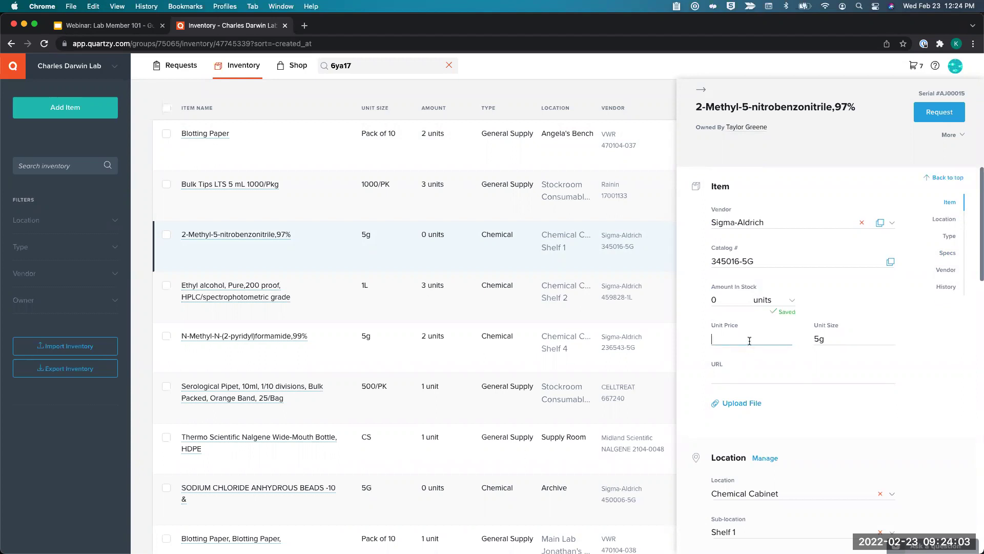
scroll(753, 340, "down", 5)
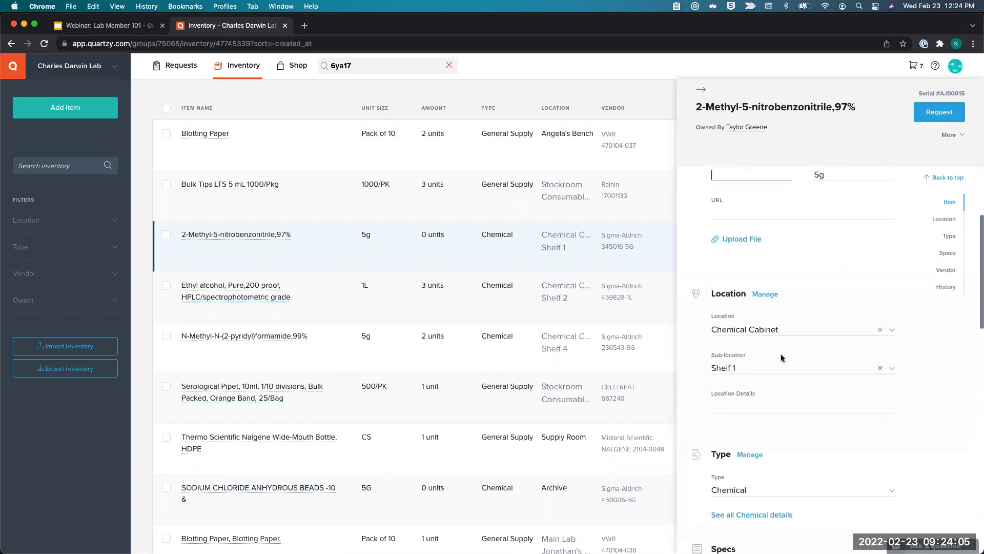
left_click(787, 331)
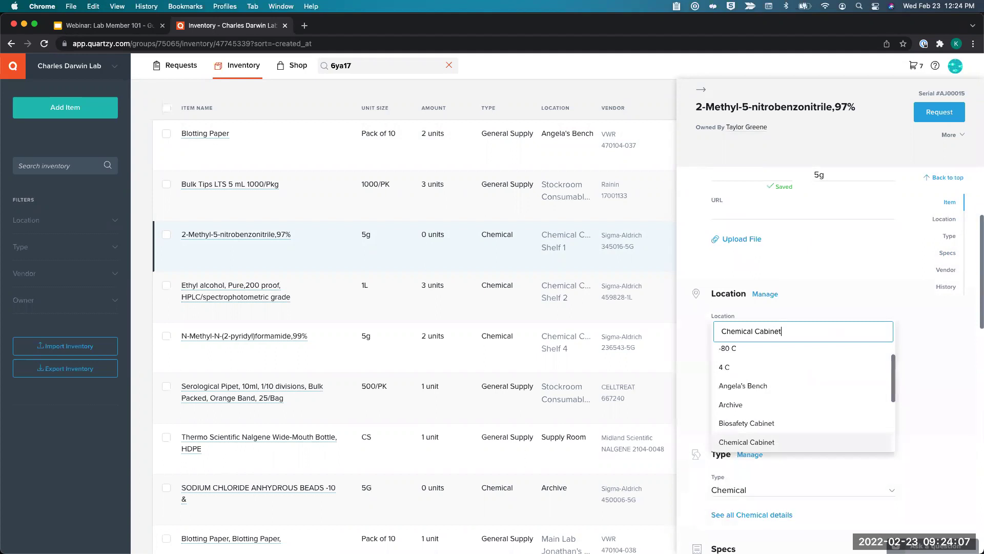
key("BackSpace")
key("BackSpace")
key("BackSpace")
key("BackSpace")
key("BackSpace")
key("BackSpace")
key("BackSpace")
key("BackSpace")
key("BackSpace")
key("BackSpace")
type("ar")
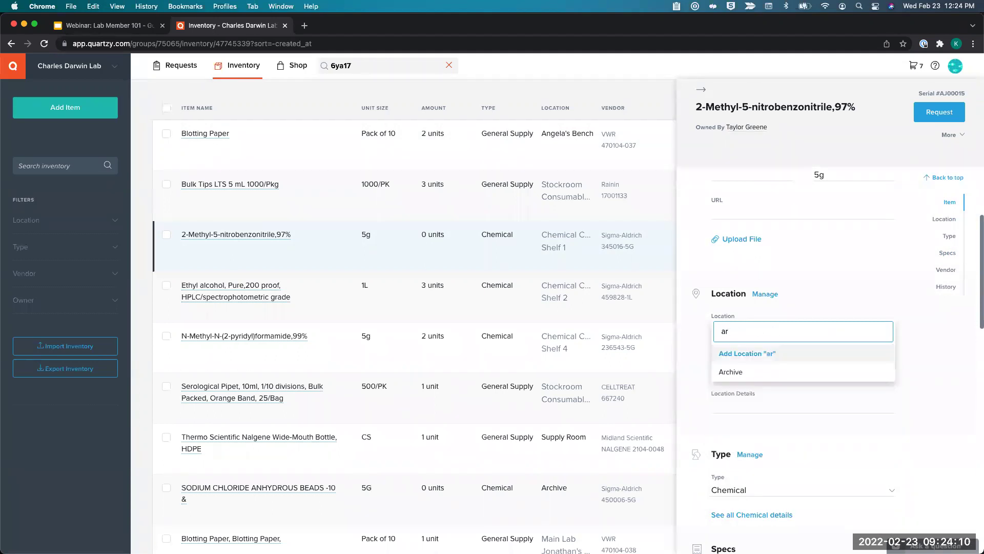
left_click(774, 374)
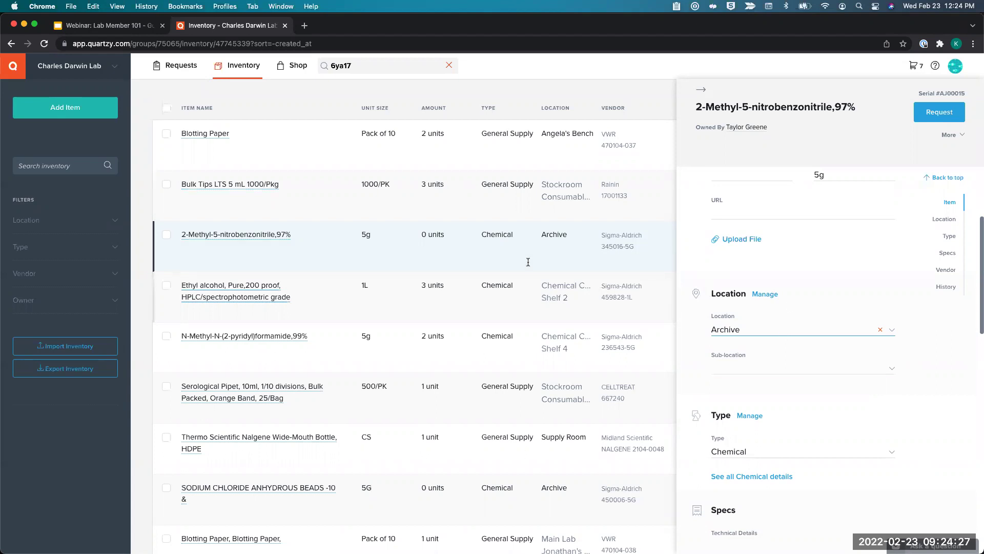
left_click(553, 343)
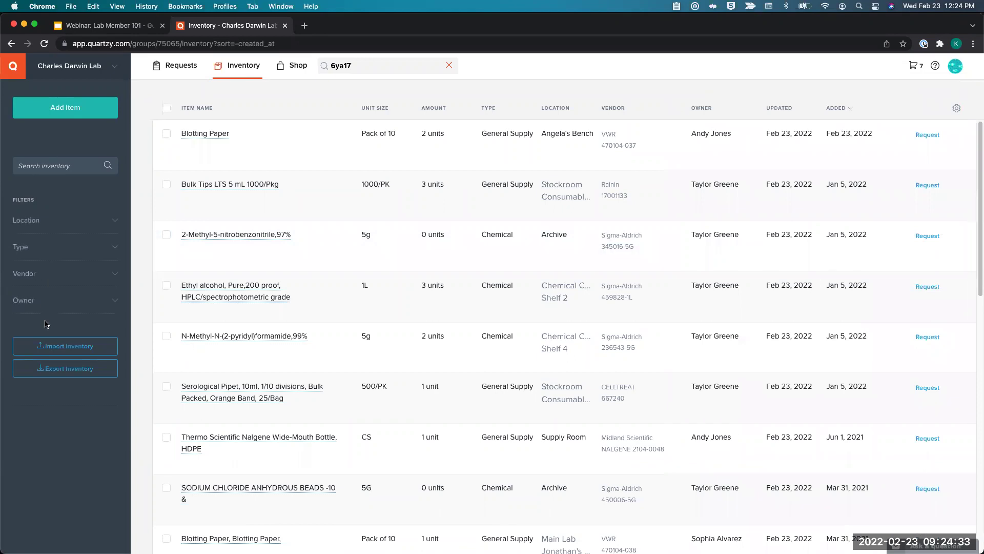
Look through the inventory's location, type, vendor and owner filters without applying any.
left_click(46, 222)
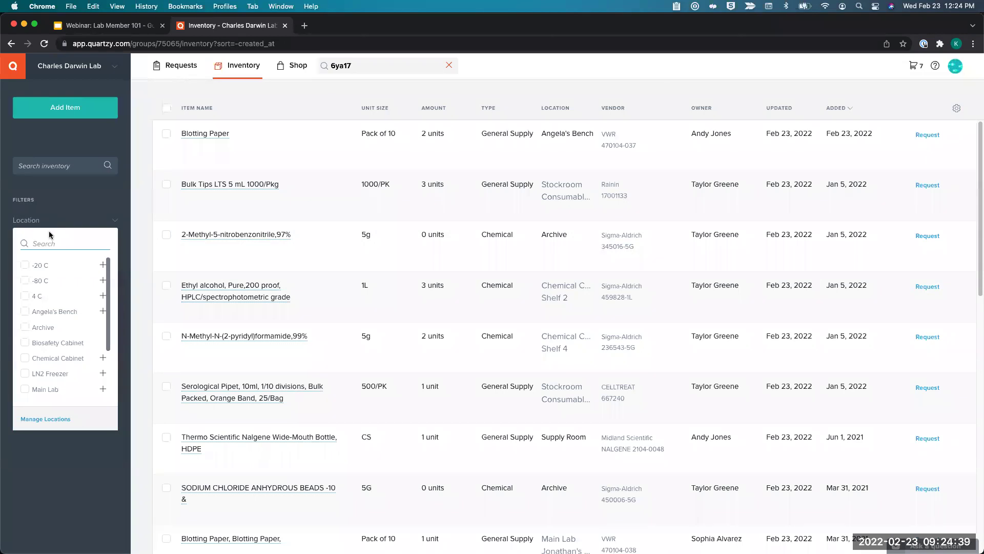
left_click(64, 215)
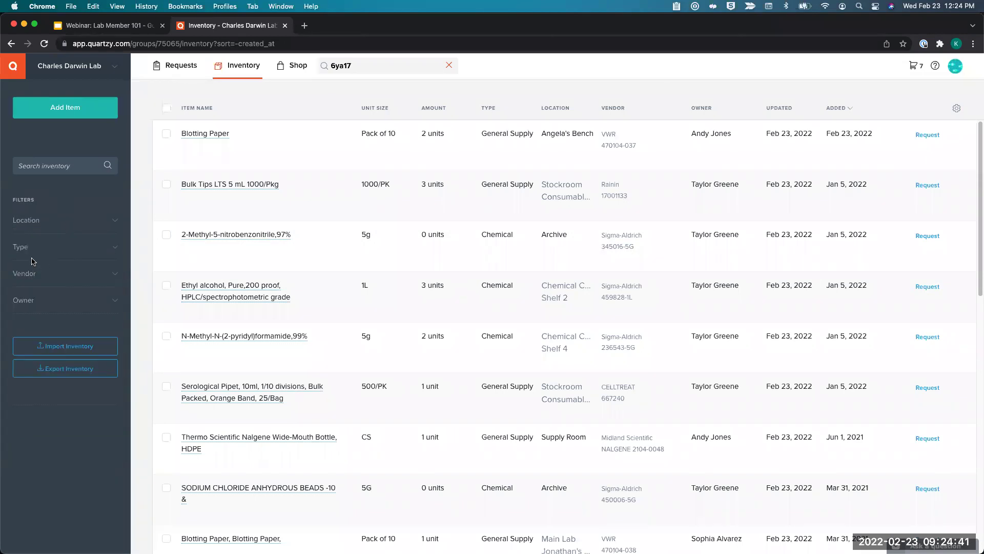
left_click(32, 251)
left_click(39, 246)
left_click(35, 279)
left_click(48, 279)
left_click(37, 305)
left_click(52, 305)
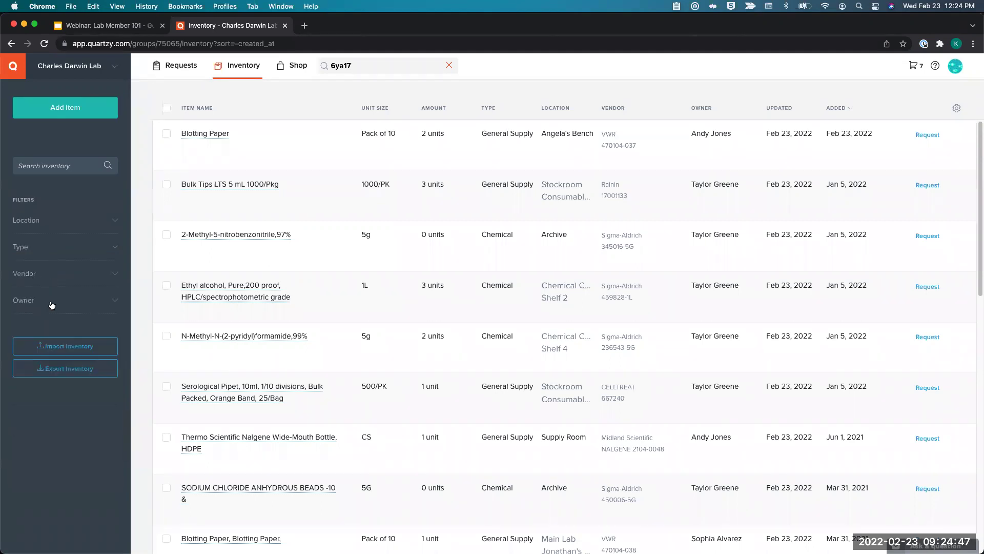
Filter the inventory to items in the Archive location.
left_click(55, 224)
type("arch")
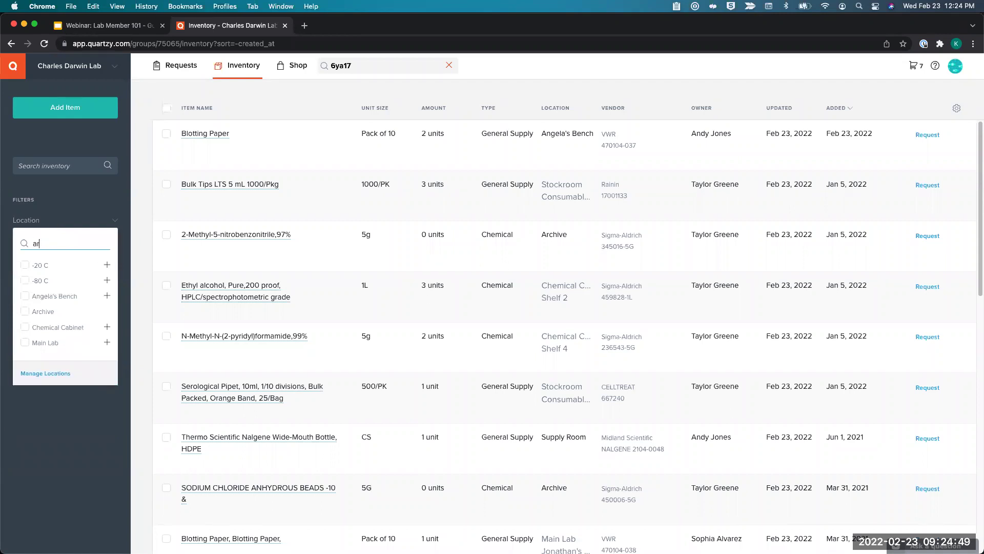
left_click(38, 280)
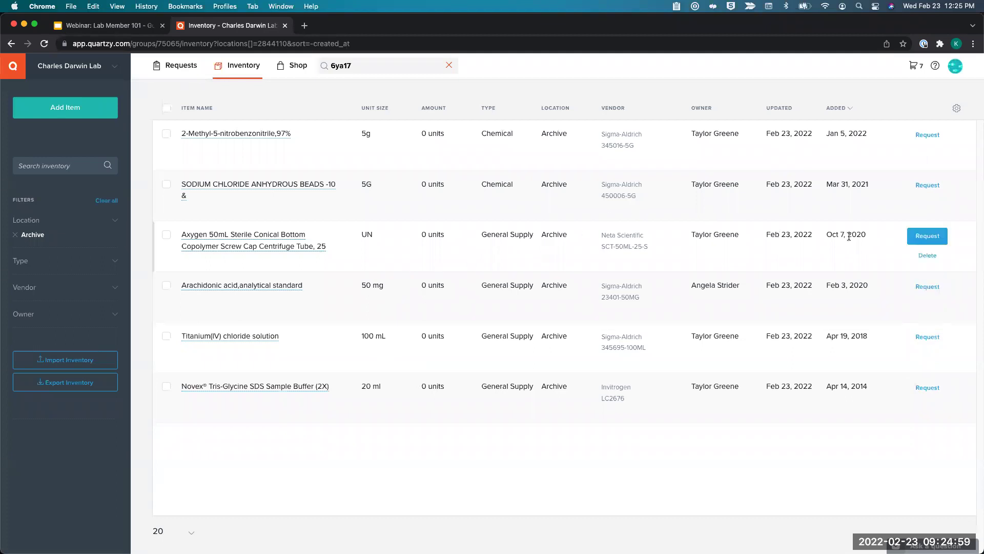
Request the archived Axygen 50mL Sterile Conical Bottom centrifuge tubes again from the inventory match, quantity 1.
left_click(937, 240)
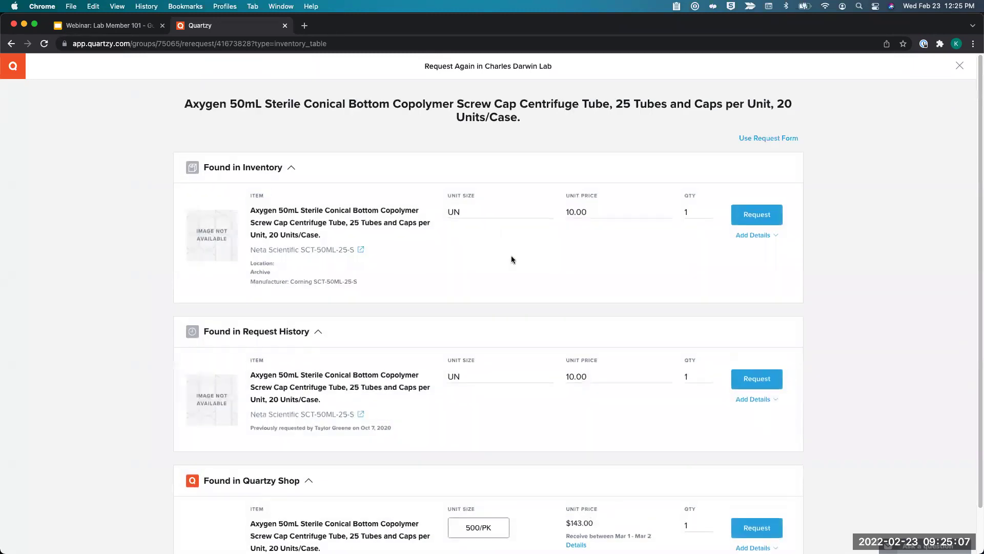
scroll(539, 241, "down", 2)
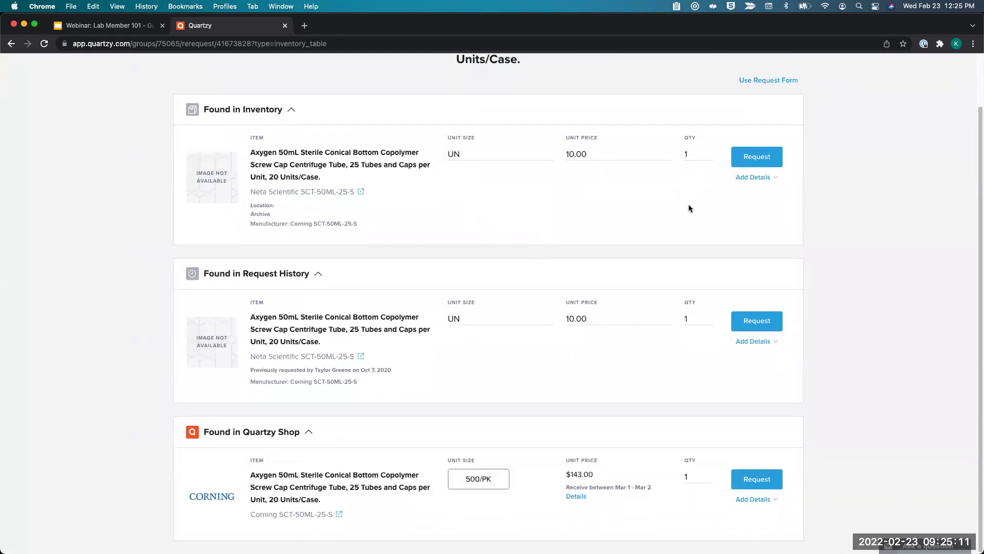
left_click(741, 164)
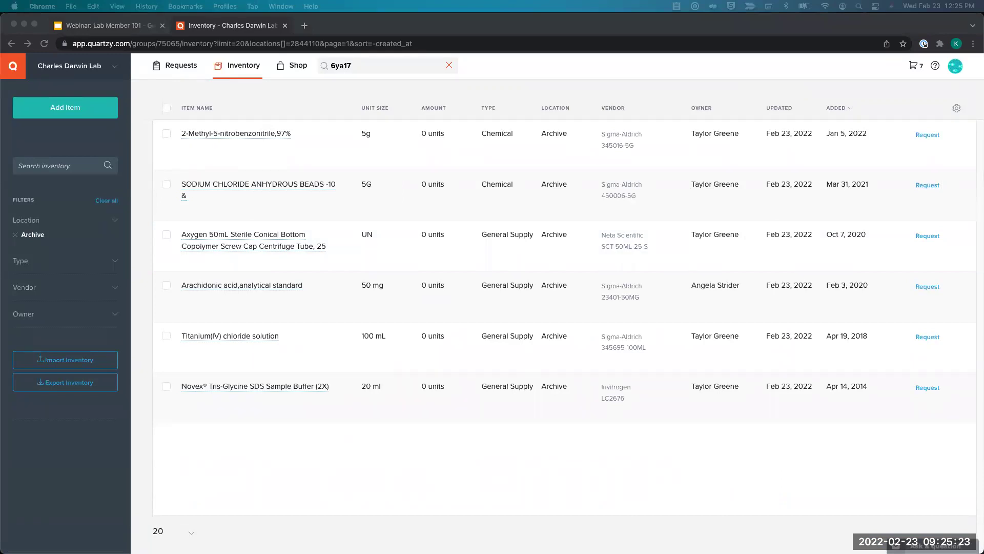
left_click(314, 251)
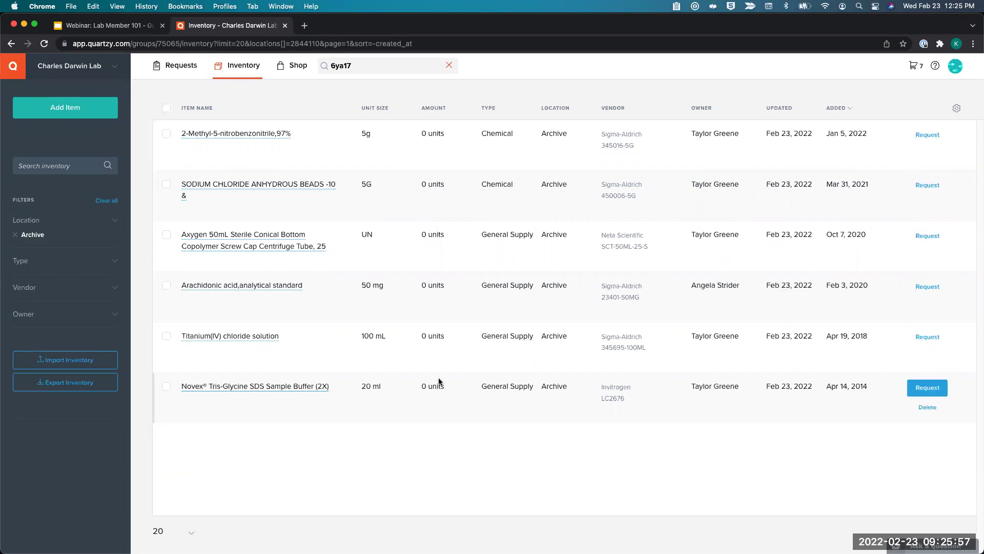
Show the ordered requests, view the receiving form for 5ml Serological Pipette 200/CS, and close it without saving.
left_click(172, 66)
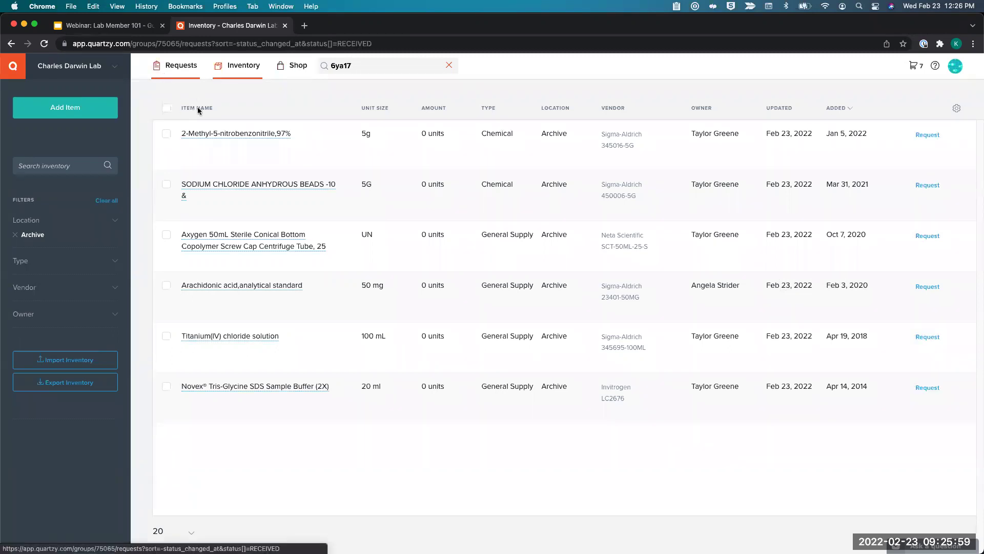
left_click(392, 343)
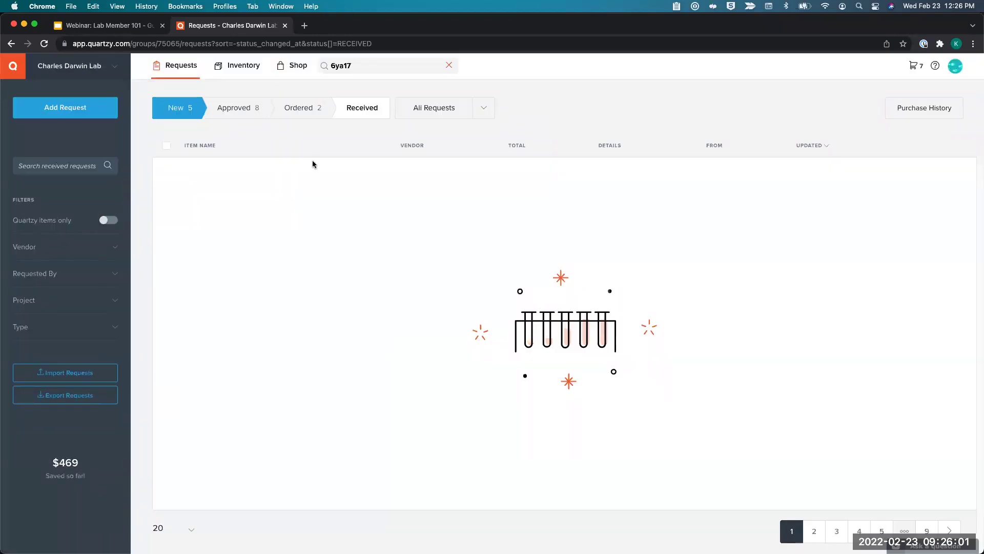
left_click(332, 114)
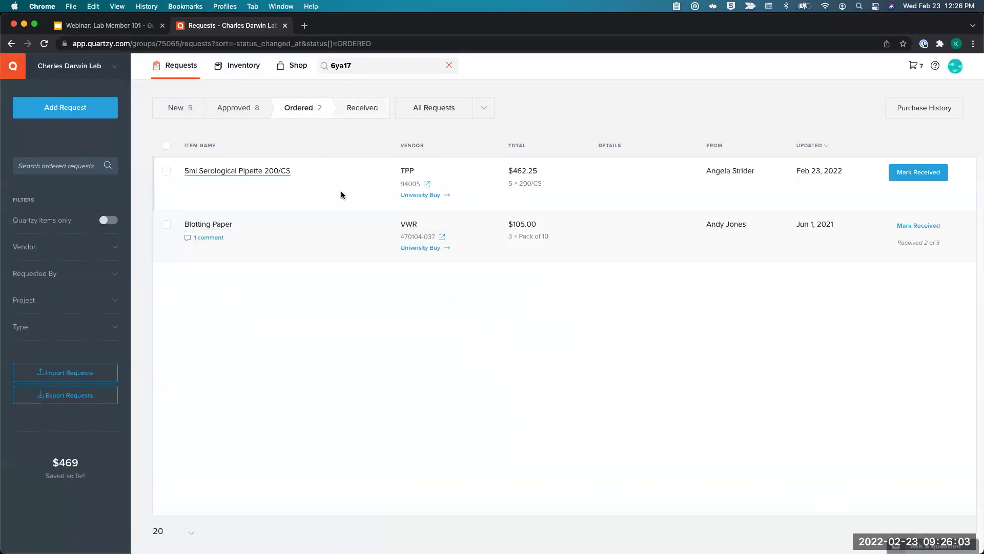
left_click(918, 173)
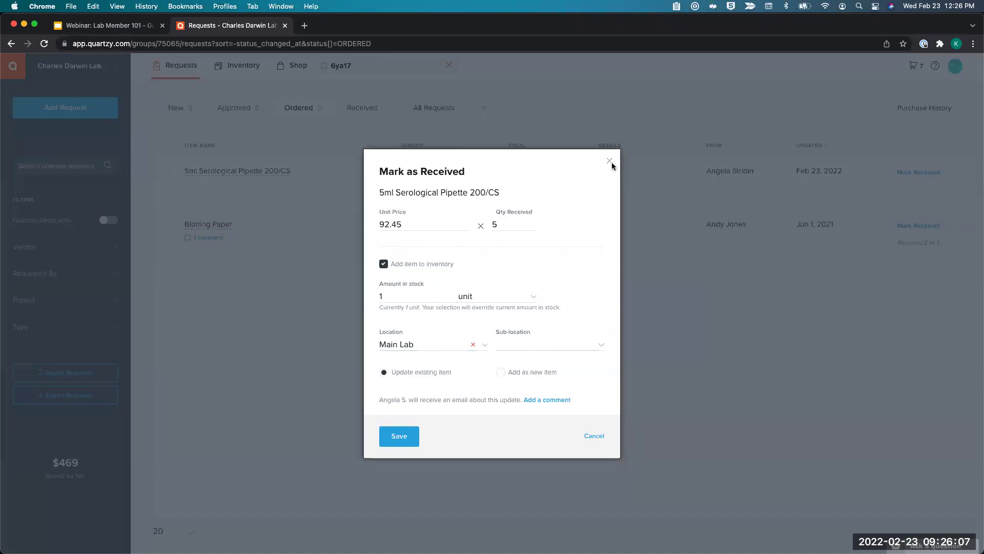
left_click(610, 164)
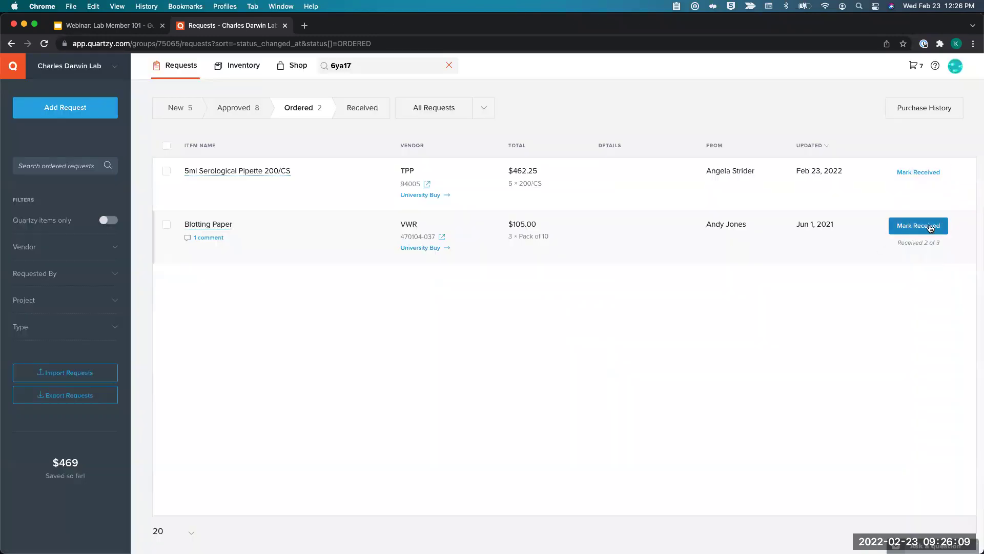
In the Blotting Paper receiving form, clear the location, choose to add it as a new item, and set the location to -80 C.
left_click(935, 224)
left_click(461, 351)
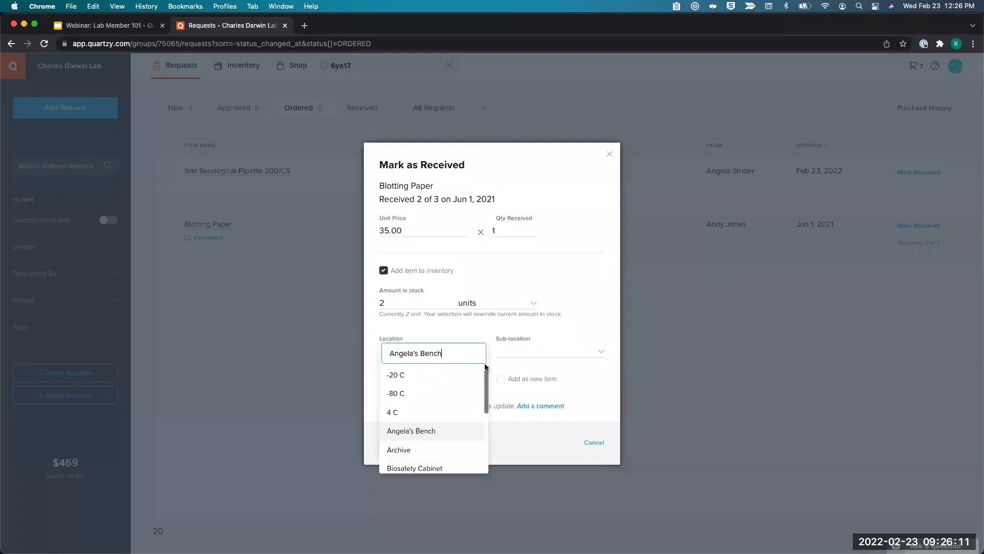
left_click(474, 353)
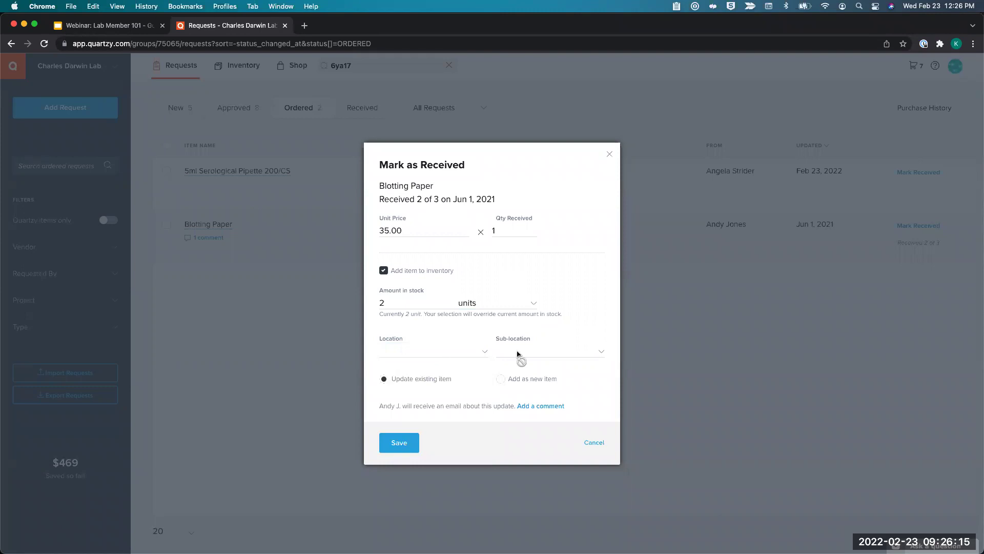
left_click(507, 380)
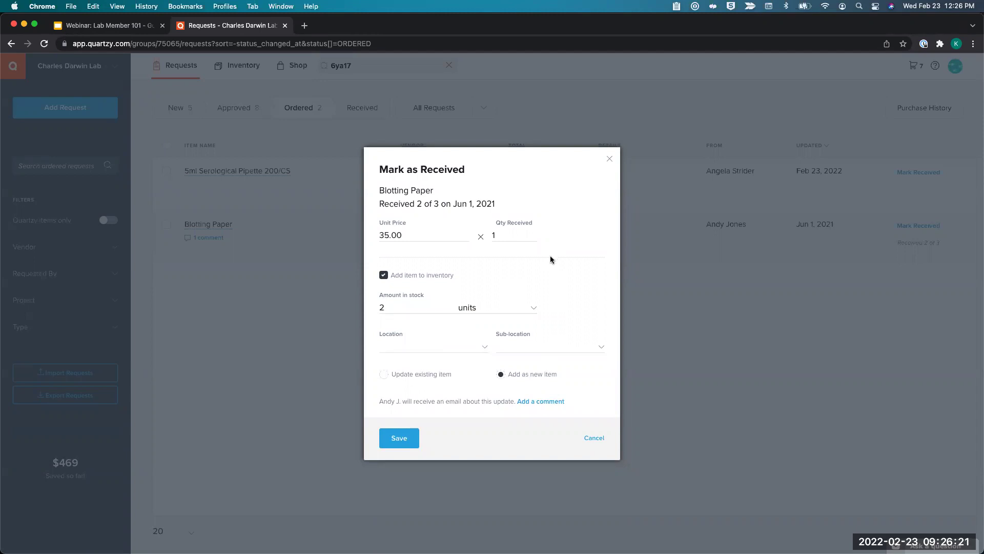
left_click(408, 345)
left_click(428, 350)
left_click(421, 390)
Select the antibodies sub-location for the Blotting Paper with box positions A1 and A2, and close the receiving form without saving.
left_click(537, 346)
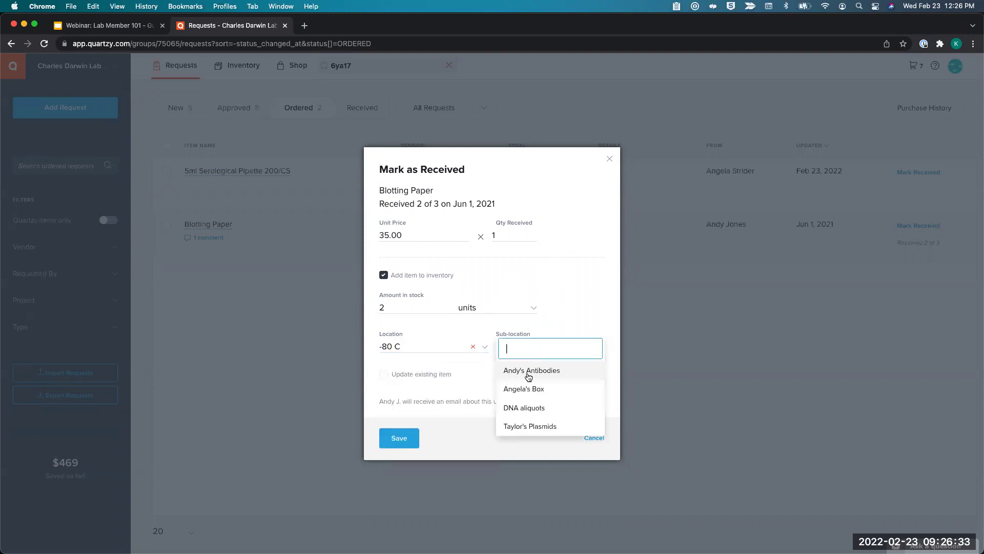
left_click(528, 374)
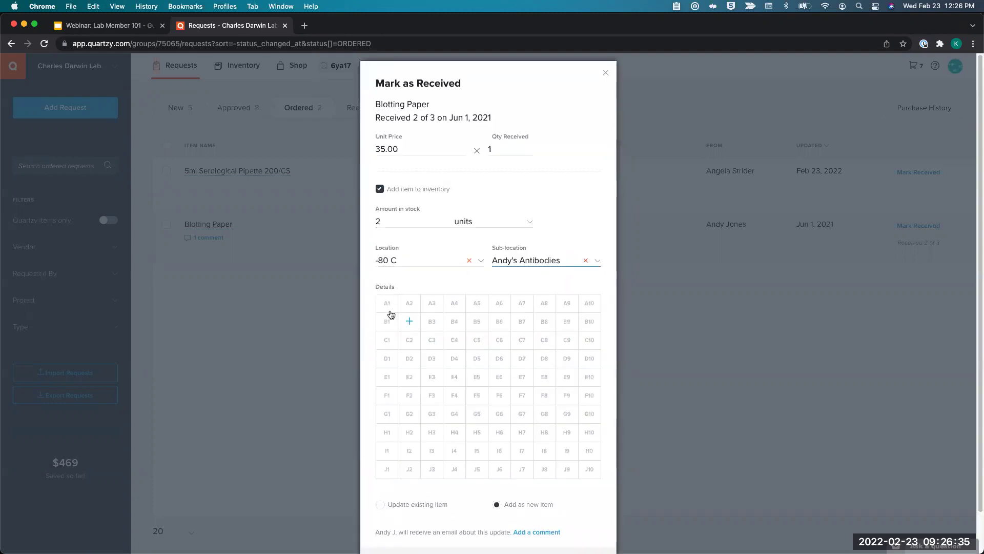
left_click(387, 304)
left_click(410, 305)
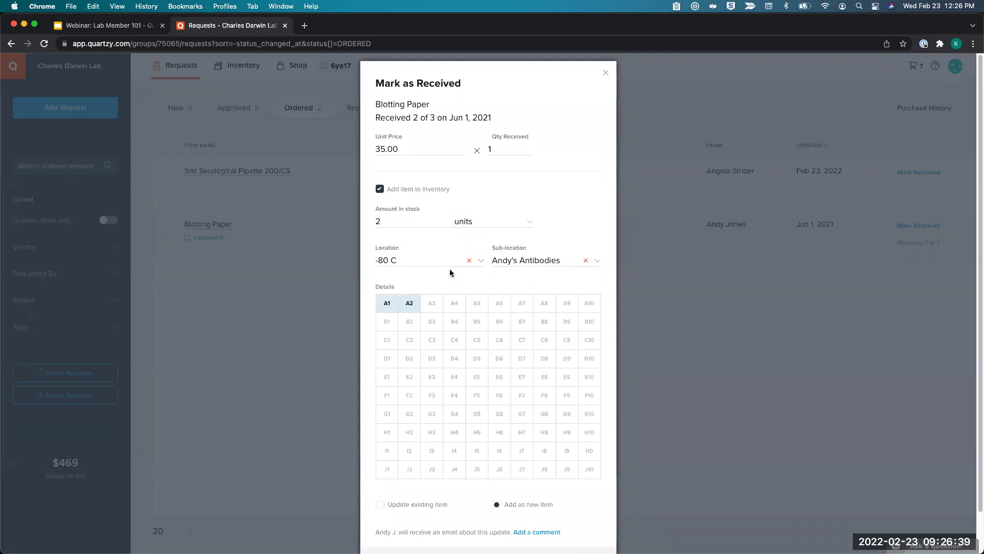
left_click(606, 75)
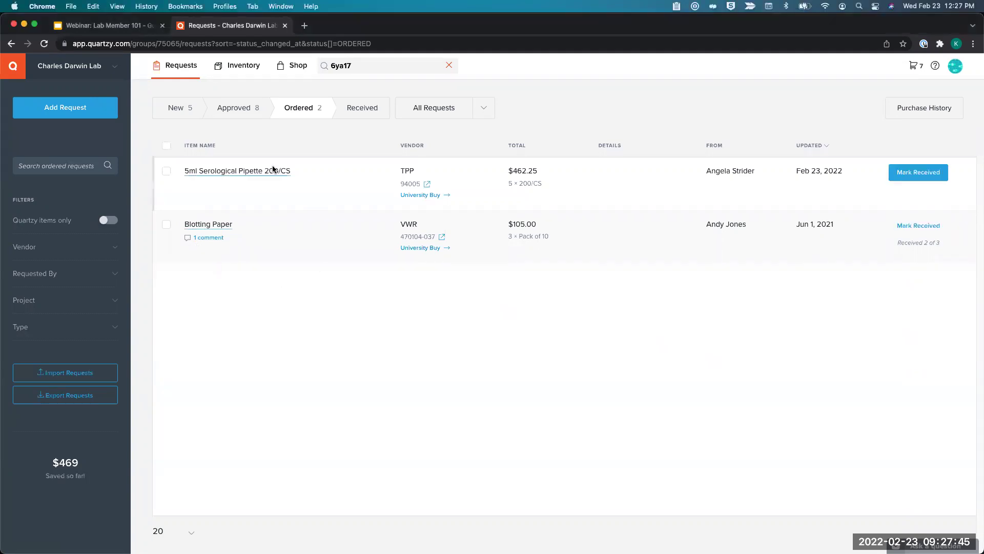
Go to the Quartzy Shop, clear the 6ya17 search, and search the catalog for PBS.
left_click(285, 73)
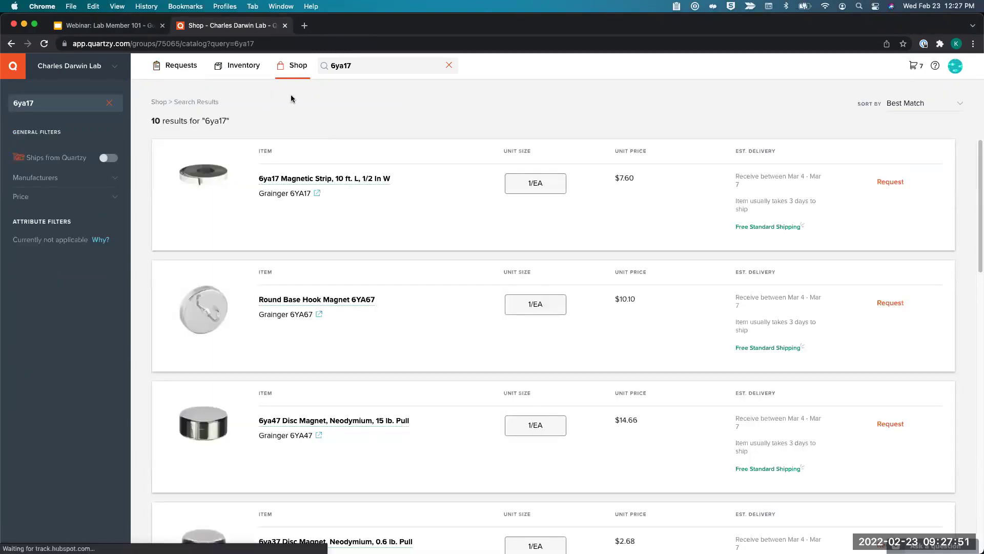
left_click(110, 103)
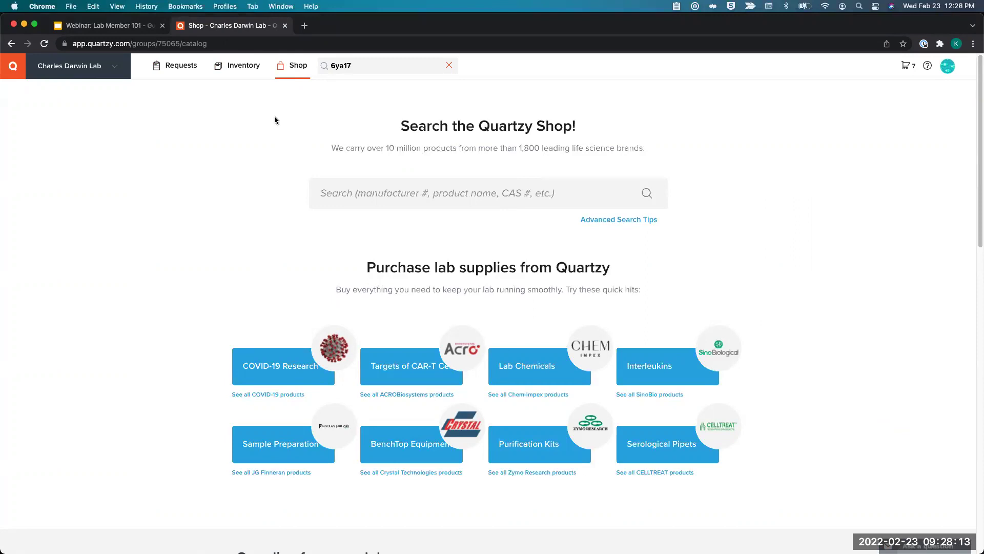
left_click(509, 202)
type("PBS")
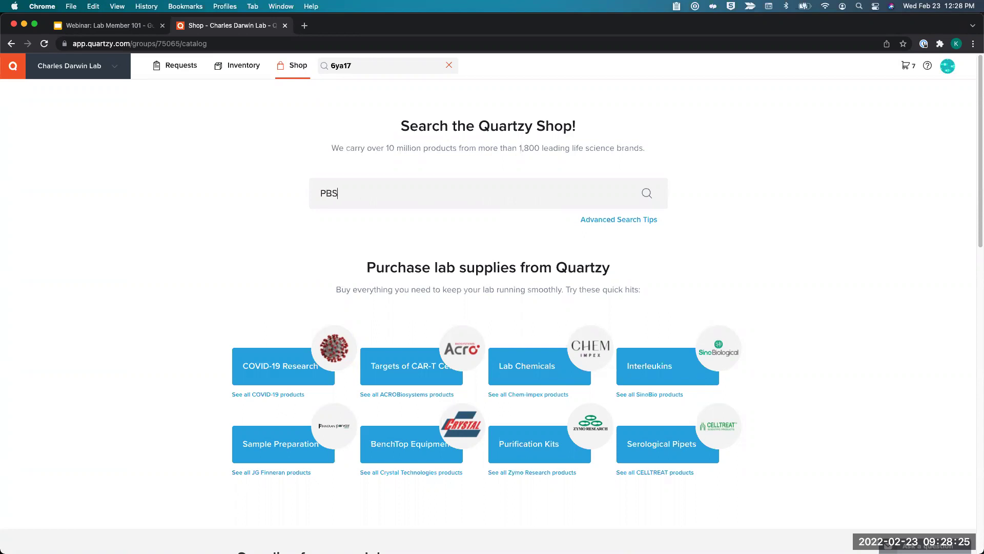
key("Return")
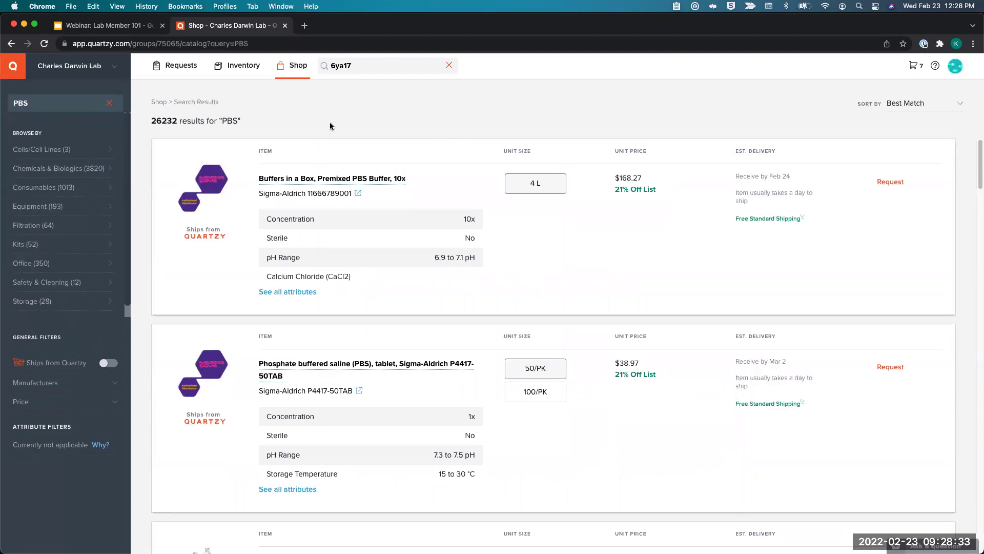
Look over the sort options without changing the order, and examine the PBS results' brands, catalog numbers, unit sizes, prices and delivery estimates.
left_click(903, 109)
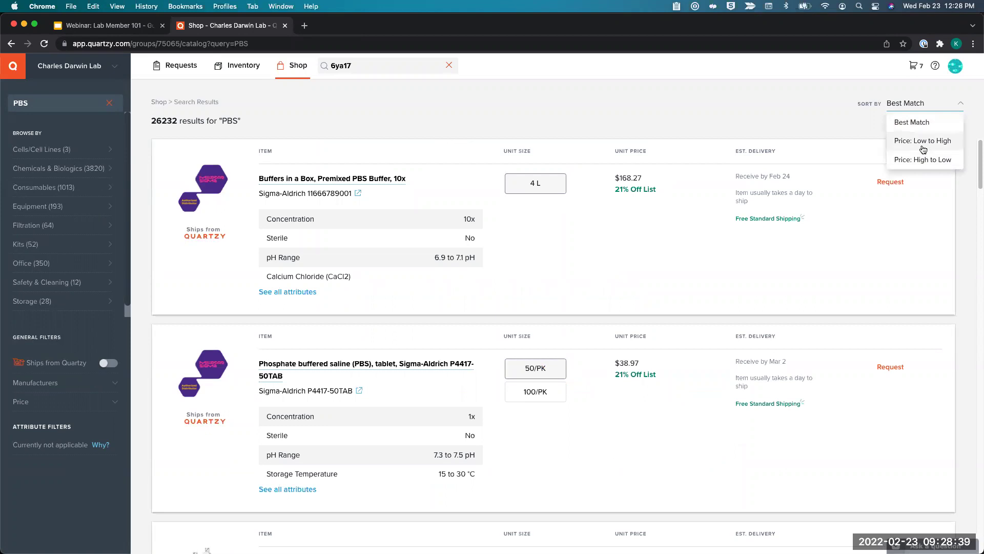
left_click(711, 125)
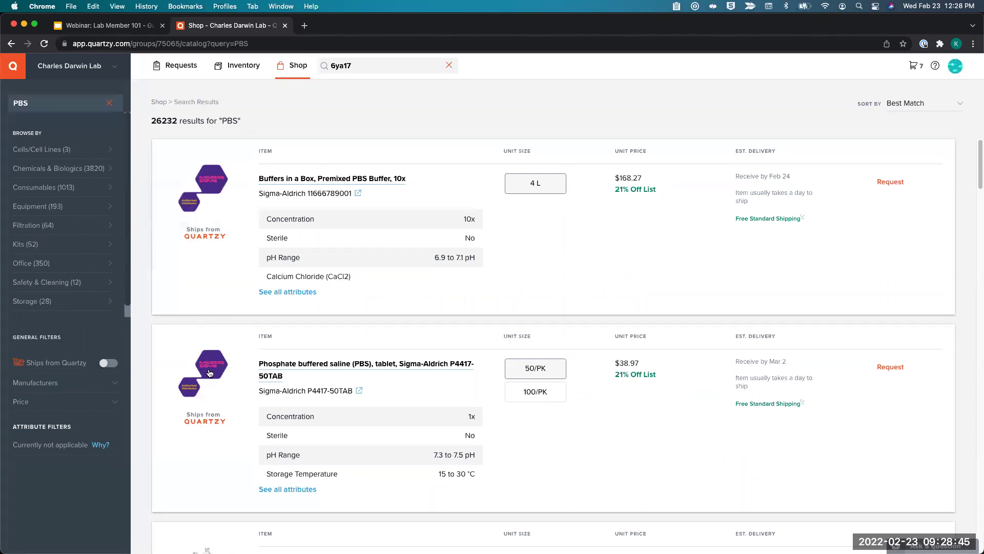
scroll(241, 261, "down", 5)
scroll(223, 334, "up", 5)
mouse_move(200, 237)
scroll(213, 279, "down", 6)
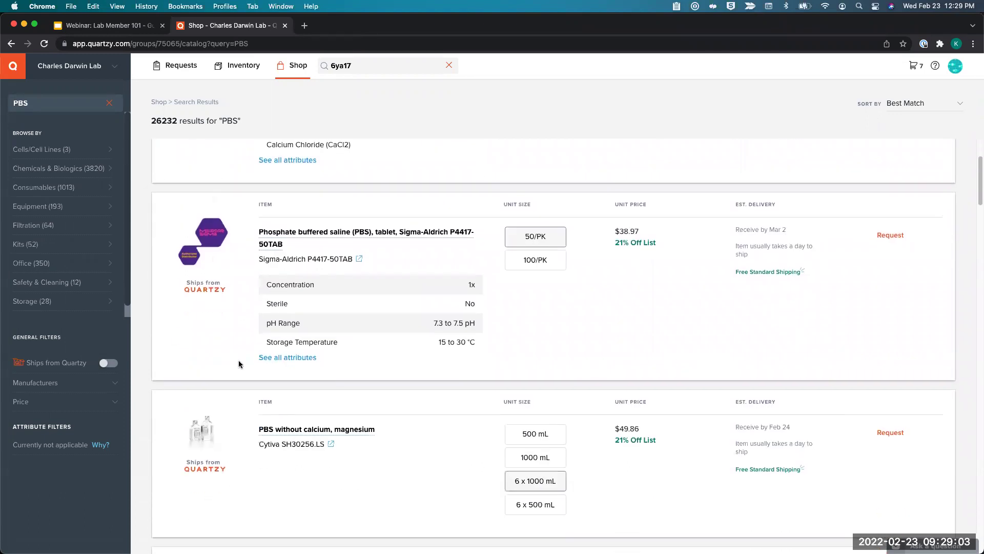
scroll(208, 271, "down", 7)
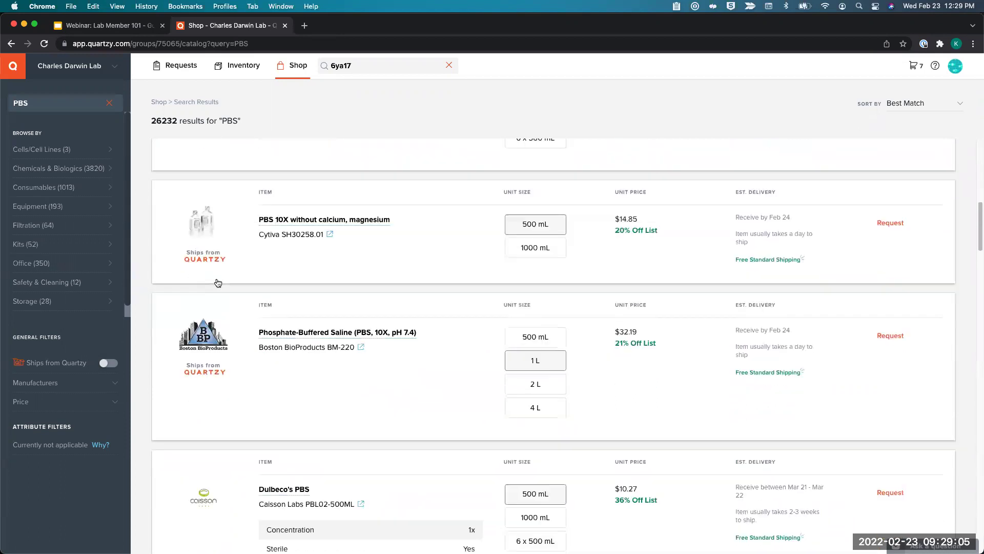
scroll(240, 341, "up", 1)
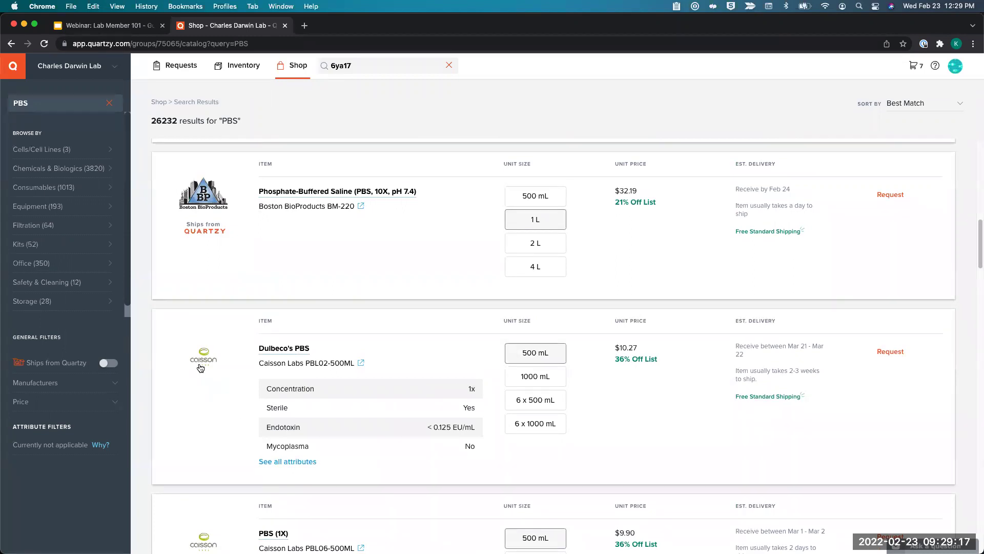
scroll(223, 408, "down", 1)
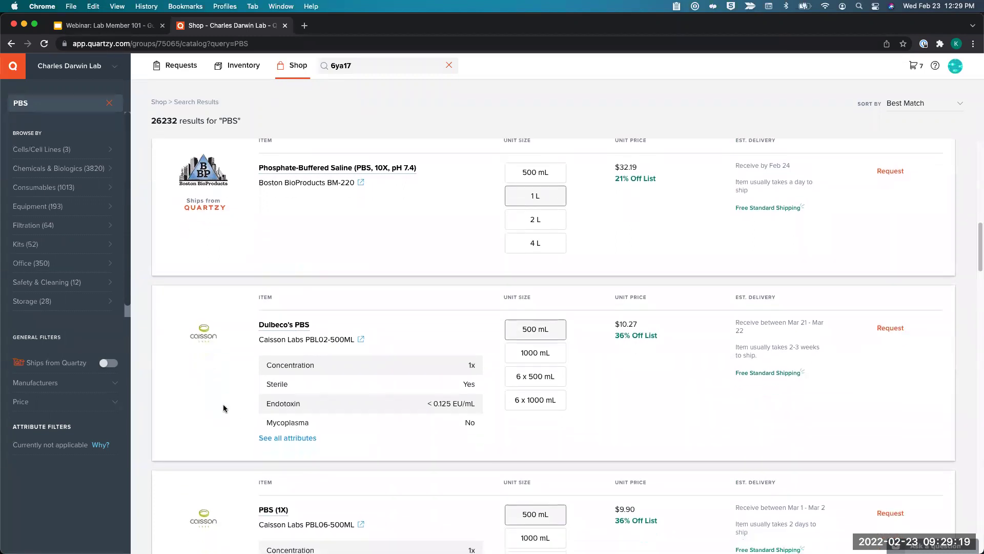
scroll(223, 408, "down", 2)
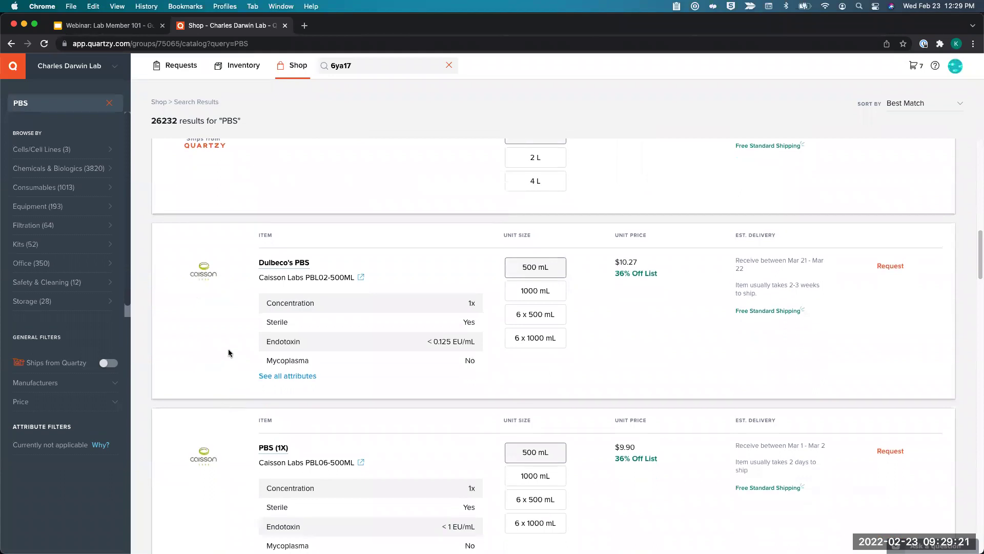
double_click(268, 276)
left_click(268, 279)
scroll(270, 384, "up", 8)
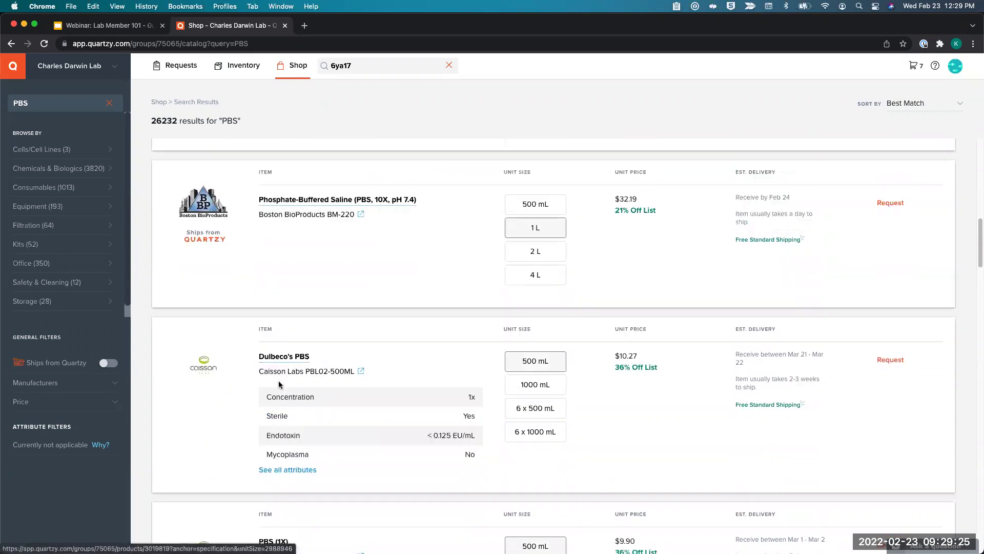
scroll(287, 391, "up", 6)
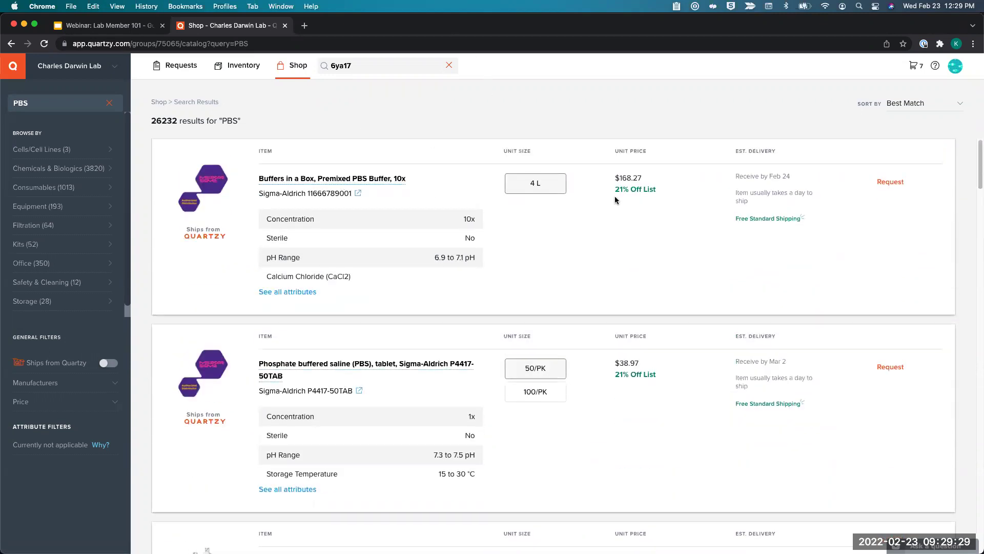
scroll(371, 236, "down", 1)
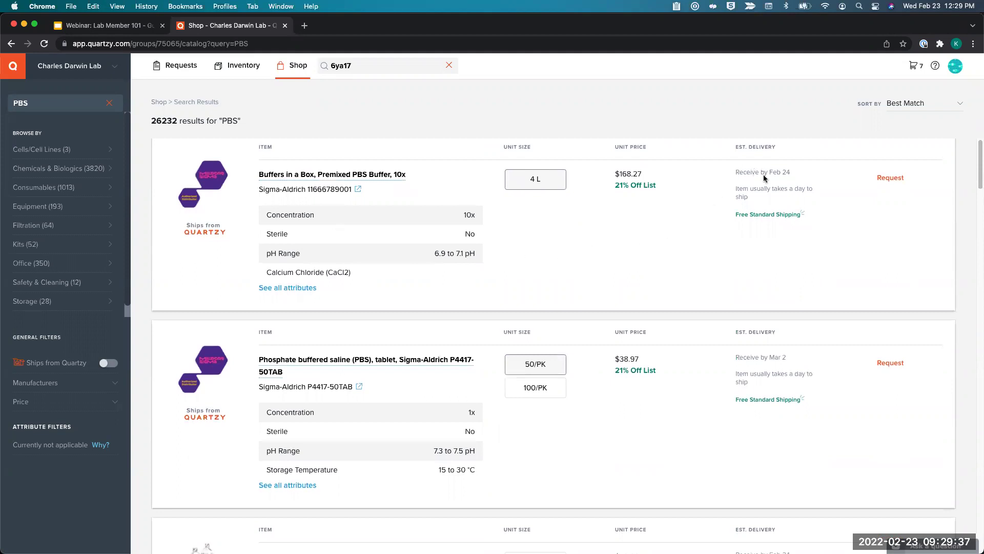
Open the product page for Buffers in a Box, Premixed PBS Buffer, 10x, and review its description, specifications and shipping estimate.
left_click(378, 177)
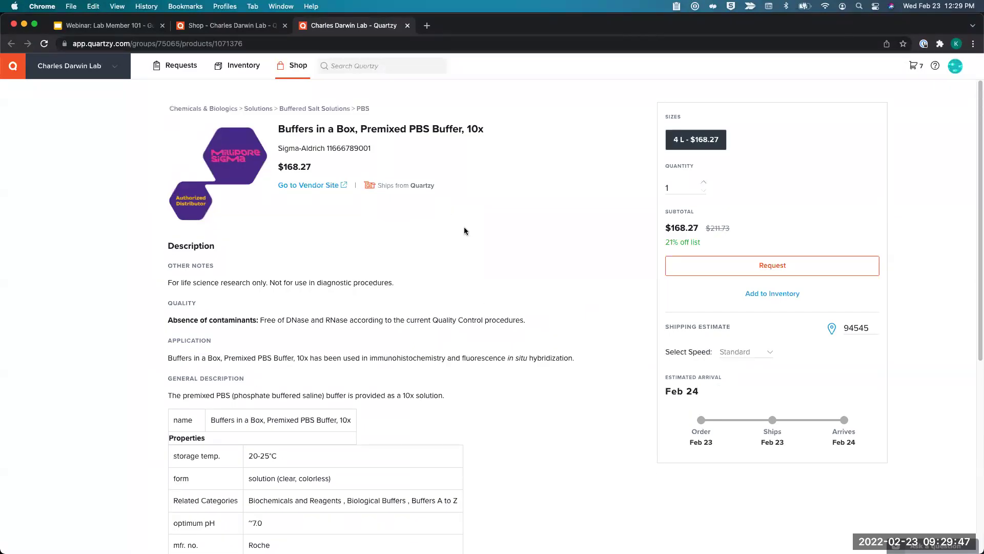
scroll(517, 236, "down", 2)
scroll(517, 235, "down", 5)
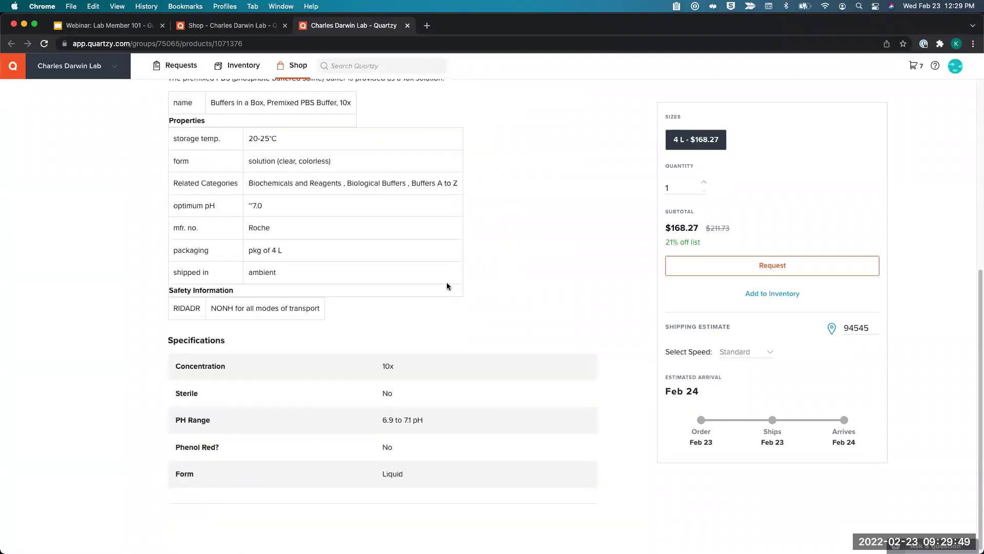
scroll(263, 259, "up", 6)
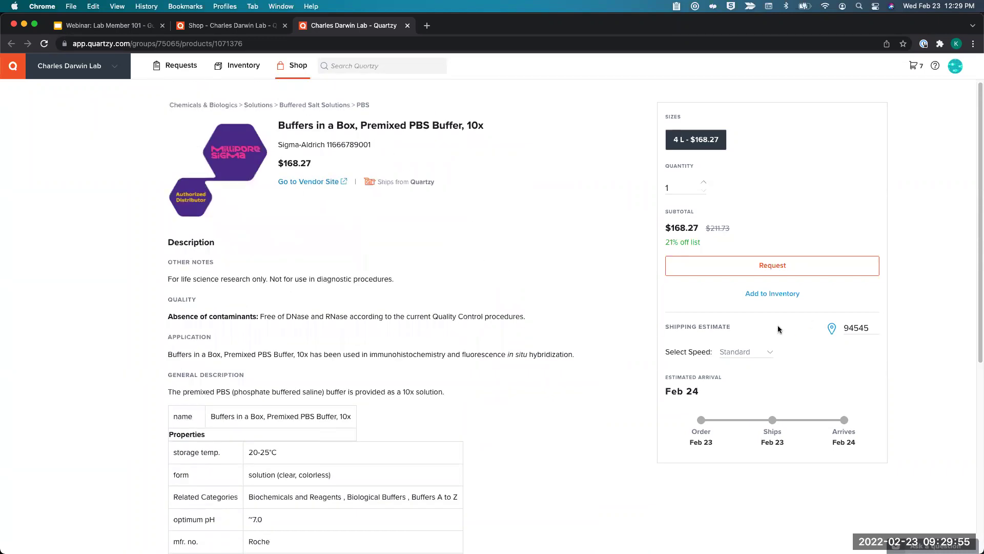
left_click(868, 328)
double_click(864, 327)
left_click(796, 336)
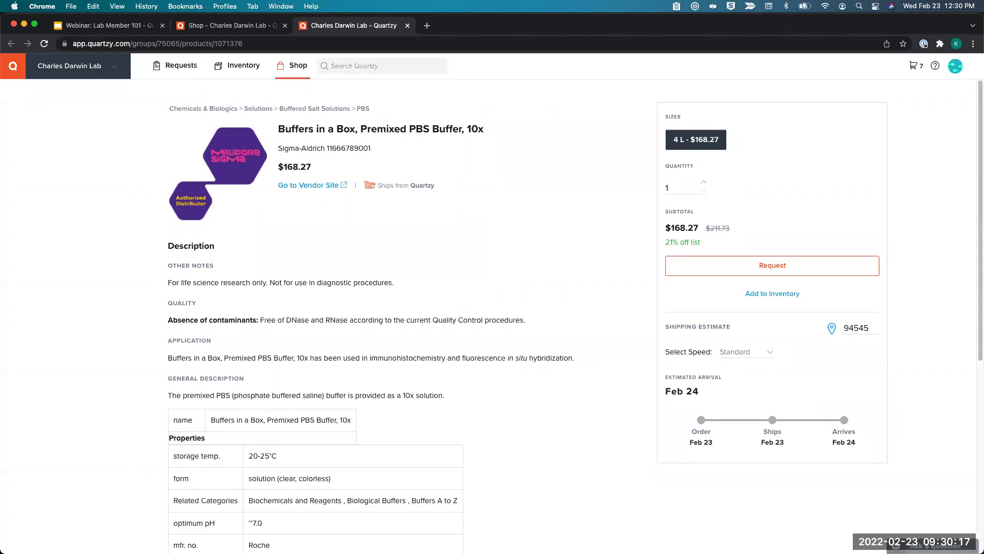
Request the 4 L Buffers in a Box, Premixed PBS Buffer, 10x, with quantity 1 and type General Supply, and show the new requests.
left_click(773, 264)
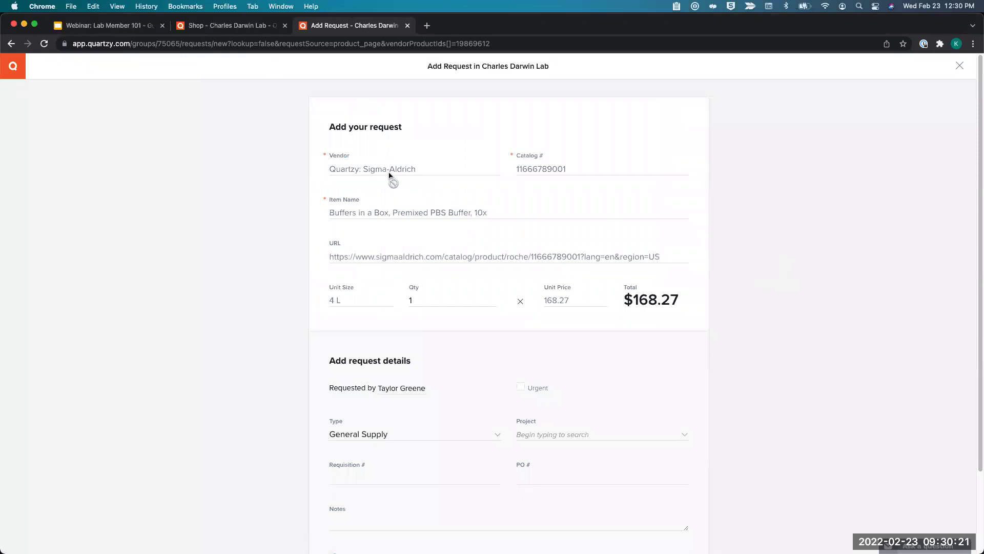
scroll(379, 179, "down", 3)
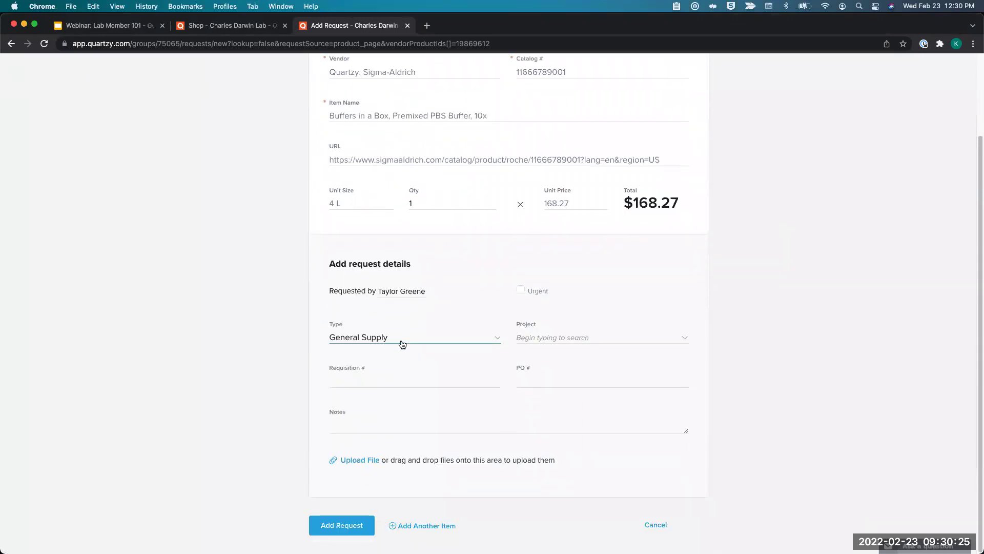
left_click(353, 523)
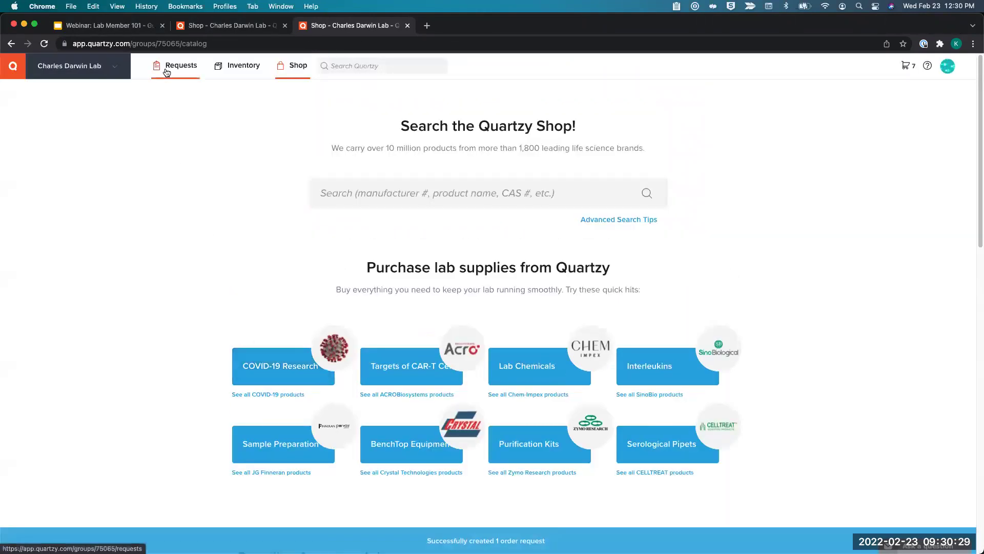
left_click(167, 76)
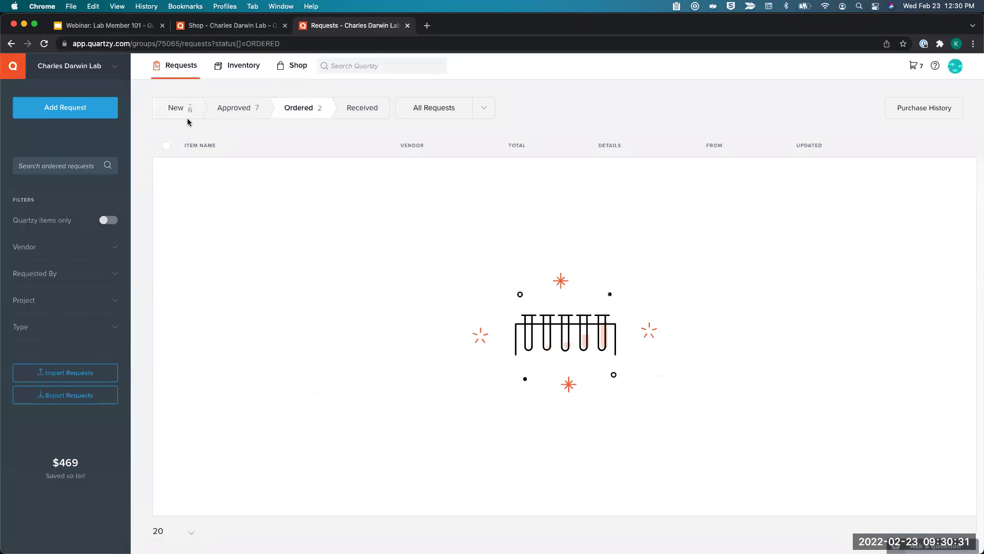
left_click(182, 113)
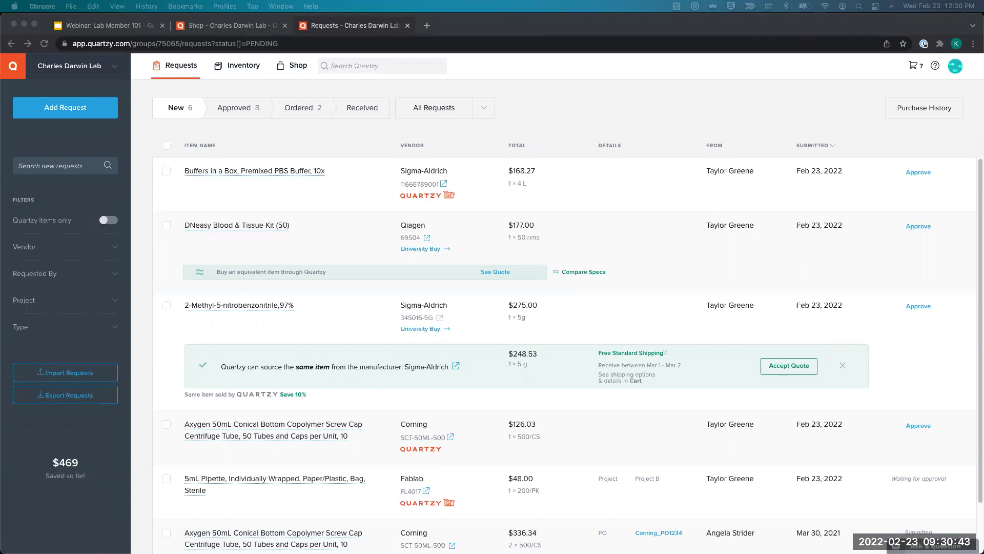
left_click(466, 129)
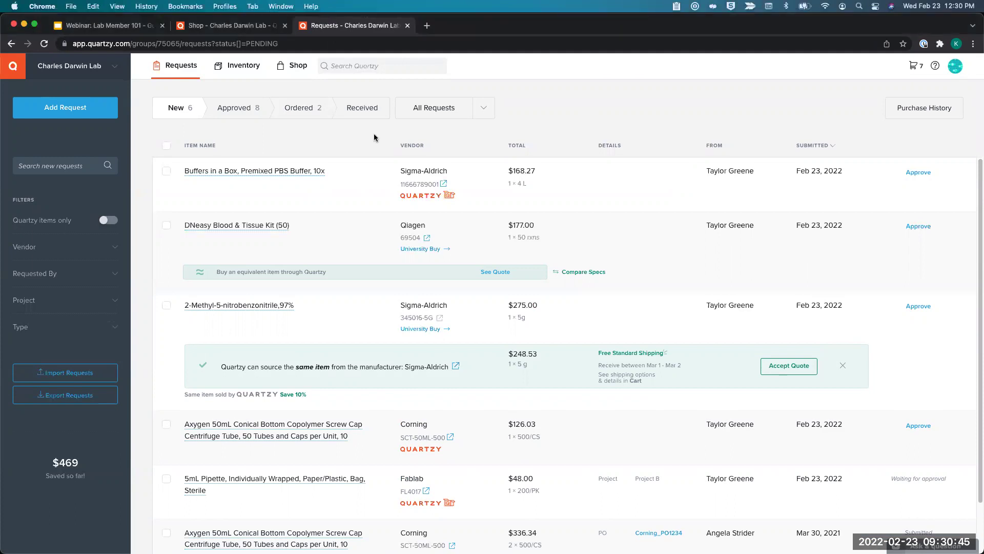
Open the management page for the Charles Darwin Lab, and view its member list and lab settings.
left_click(108, 69)
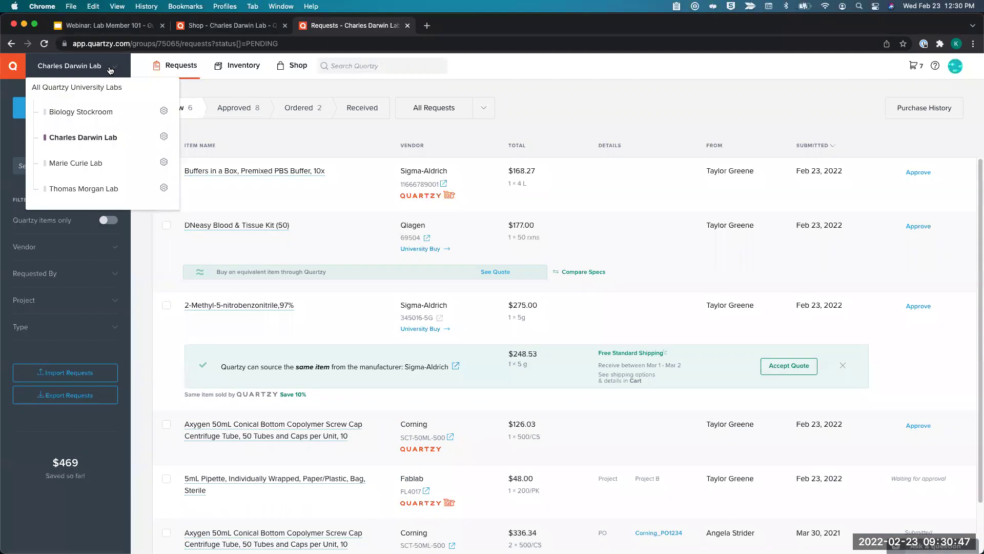
left_click(163, 137)
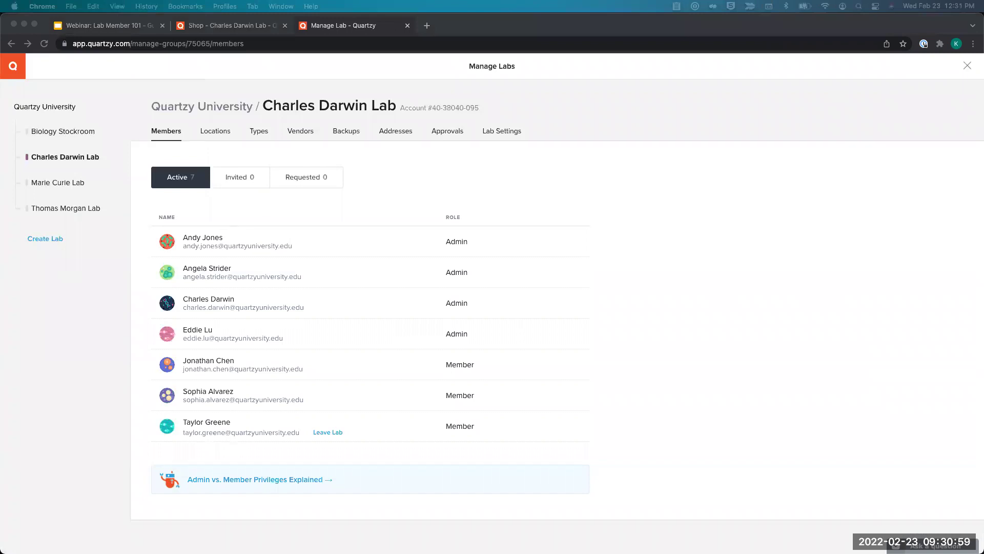
left_click(614, 188)
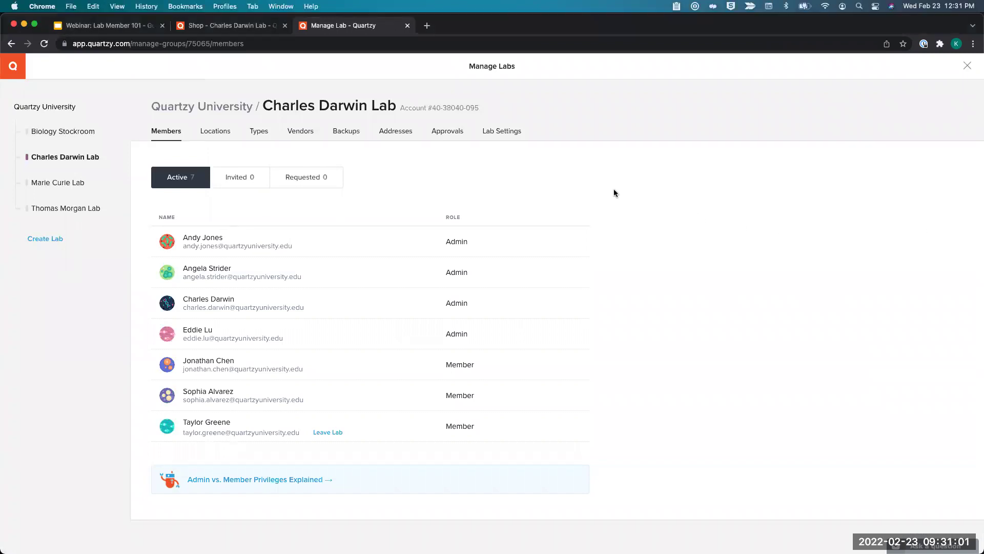
left_click(517, 135)
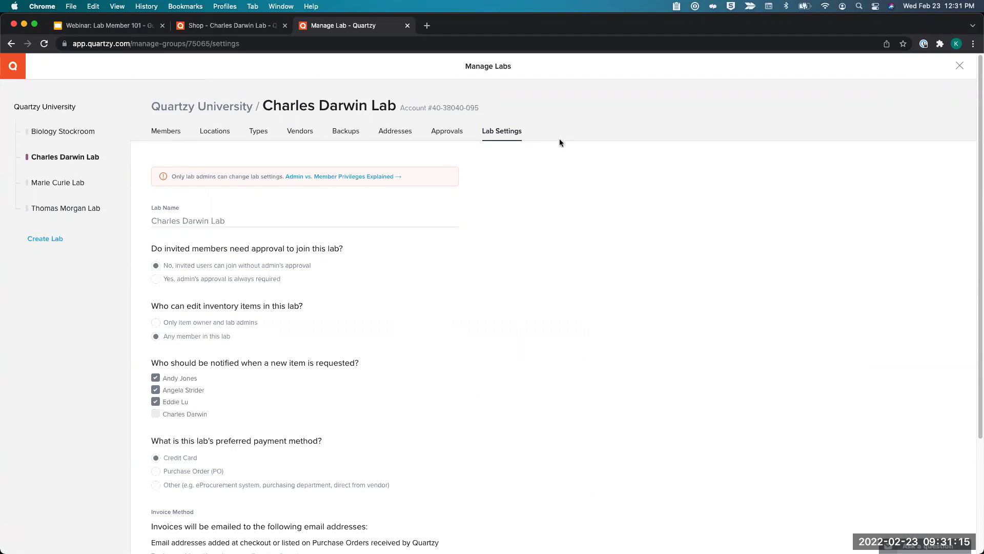
Review the rest of the Charles Darwin Lab's settings, including payment method, time zone and currency, and leave lab management.
scroll(538, 209, "down", 3)
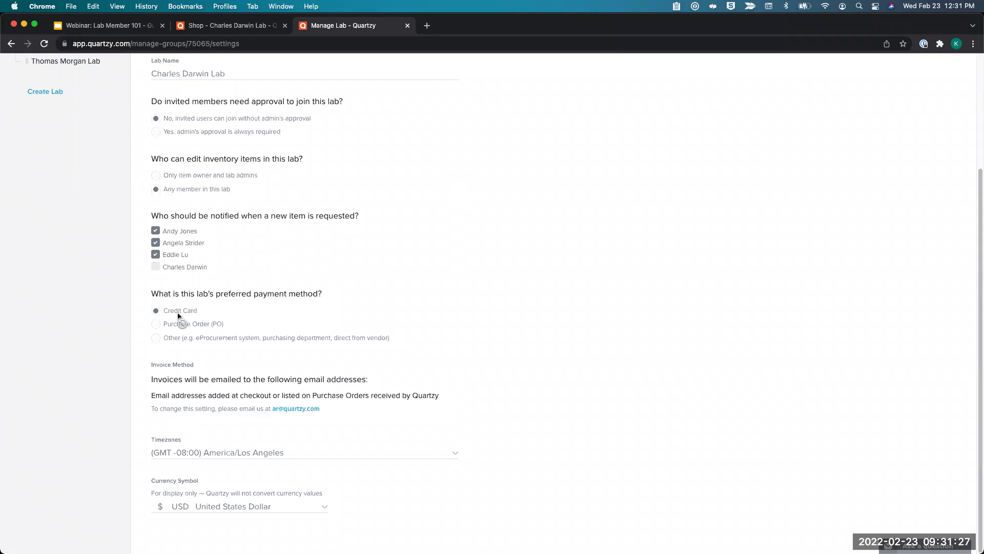
scroll(234, 316, "up", 3)
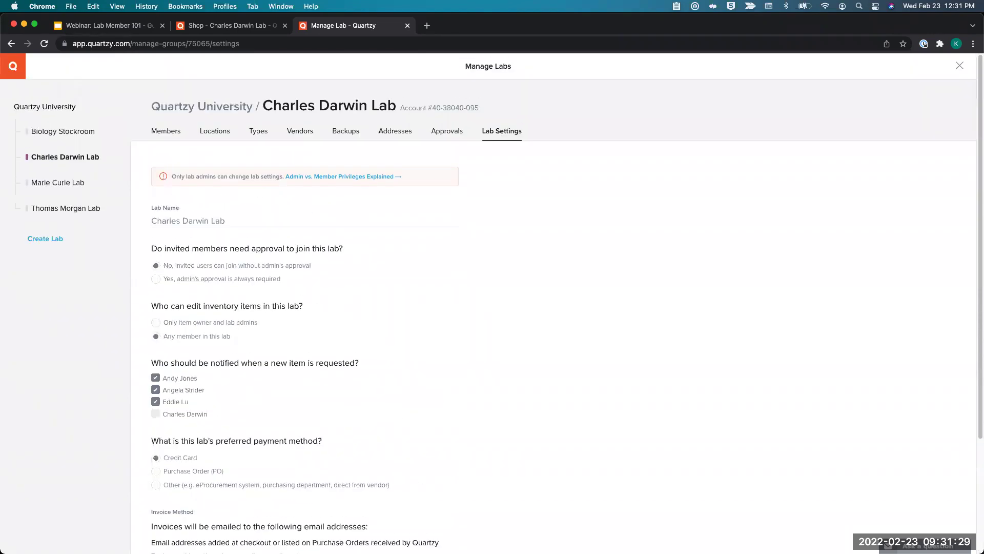
left_click(961, 66)
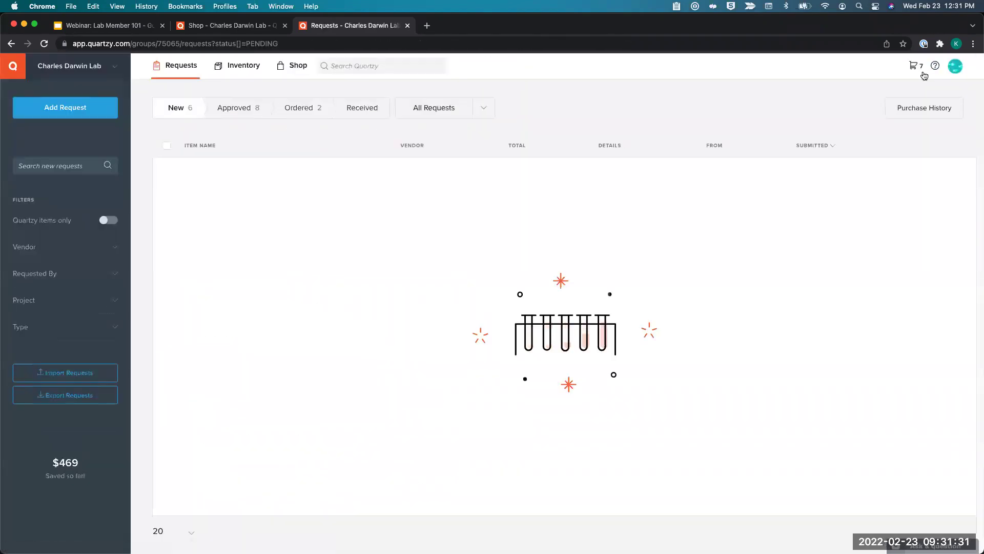
Open the Charles Darwin Lab's shopping cart, examine its items, shipping options and order summary, and return to the requests.
left_click(918, 67)
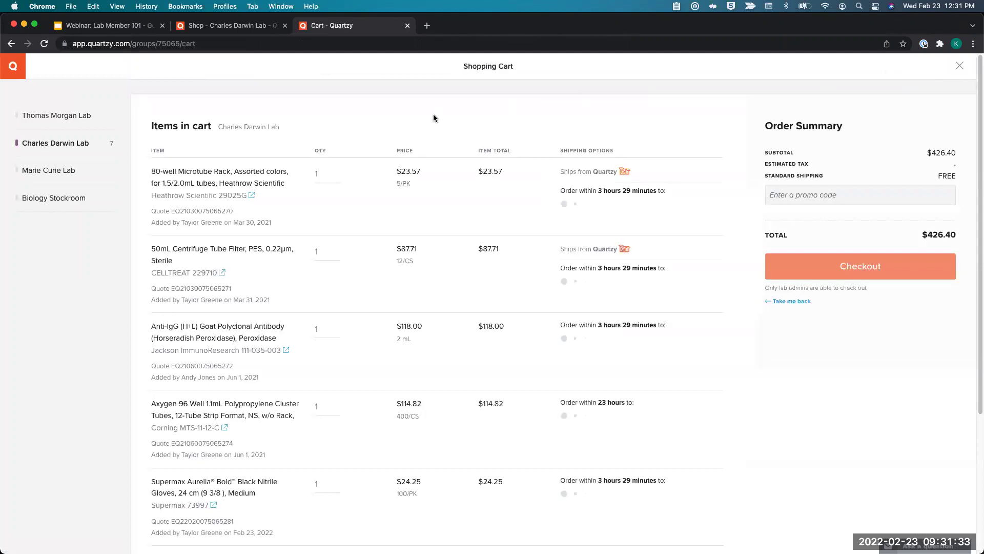
scroll(431, 152, "down", 1)
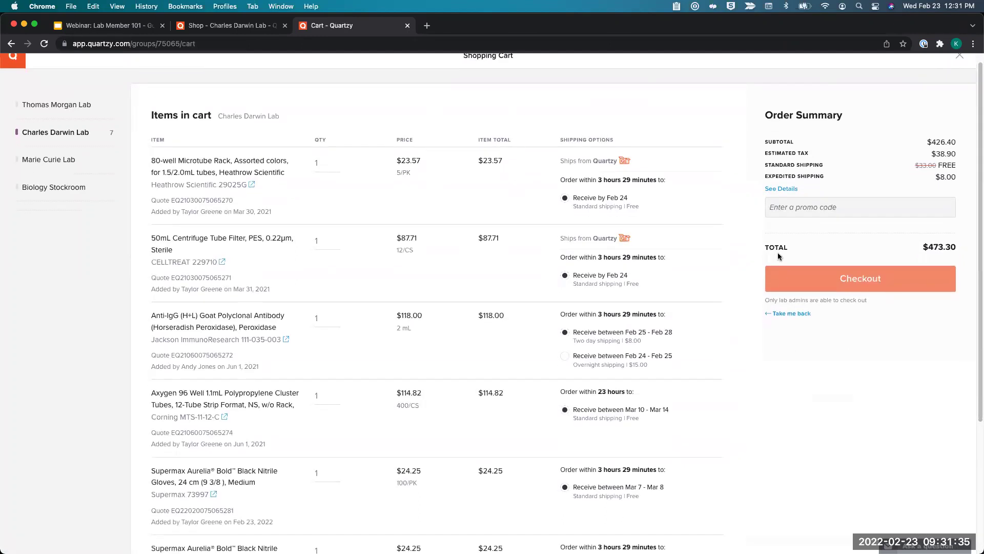
double_click(792, 280)
left_click(547, 269)
scroll(426, 300, "down", 5)
scroll(416, 295, "up", 5)
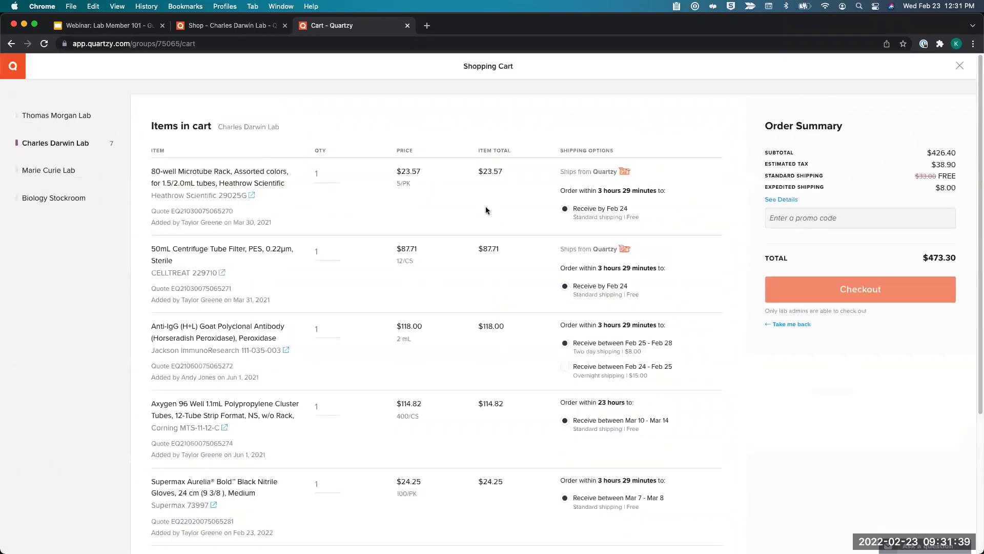
left_click(15, 78)
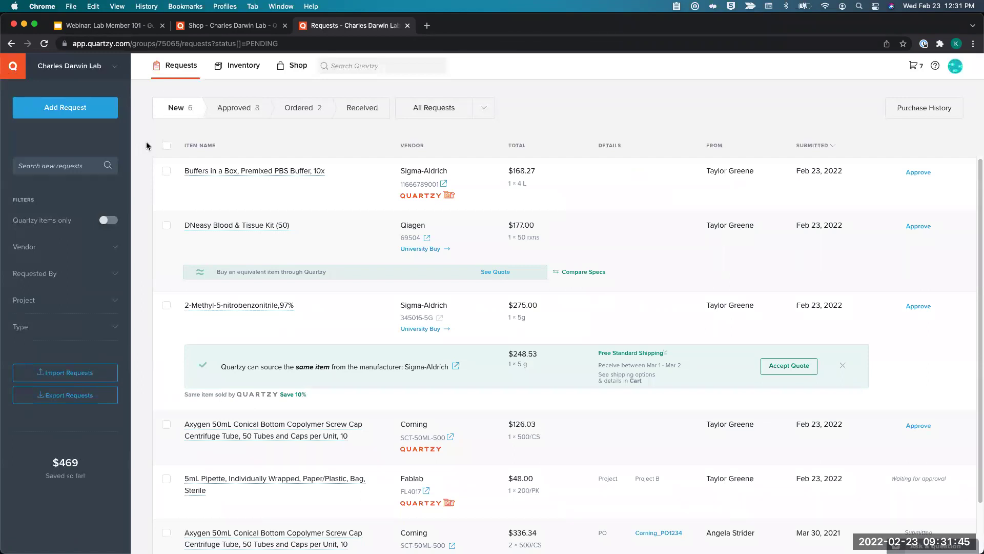
Switch to the Marie Curie Lab, check its shopping cart, and leave the cart.
left_click(100, 70)
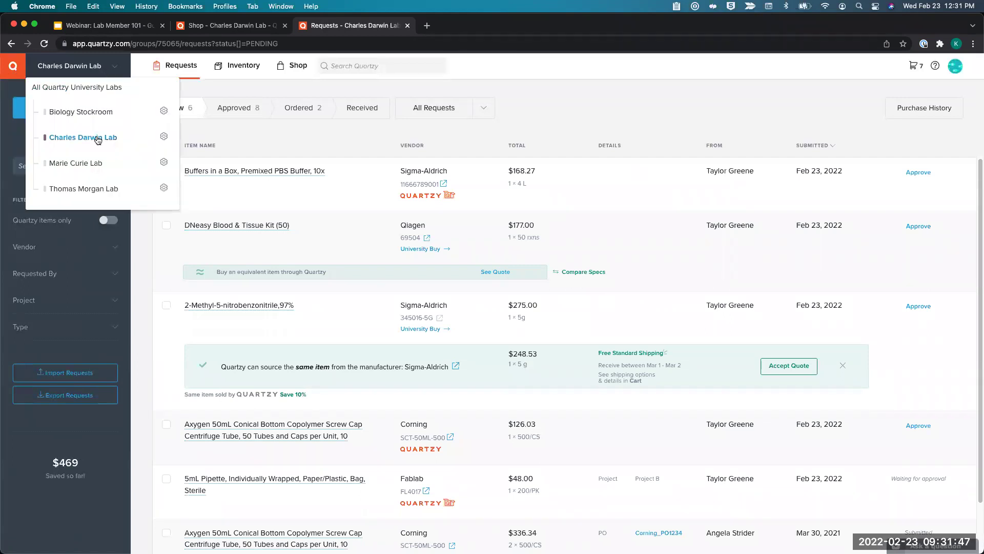
left_click(82, 162)
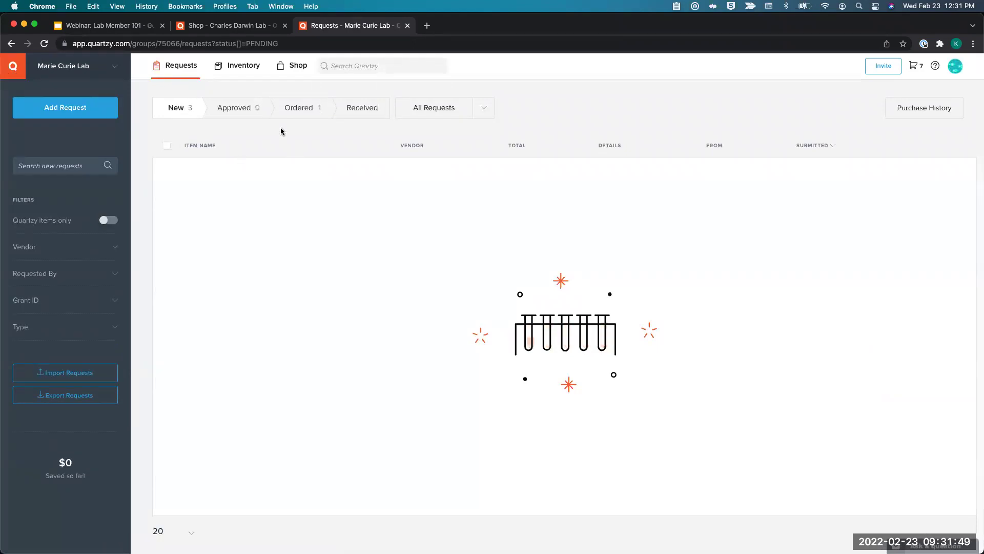
left_click(912, 73)
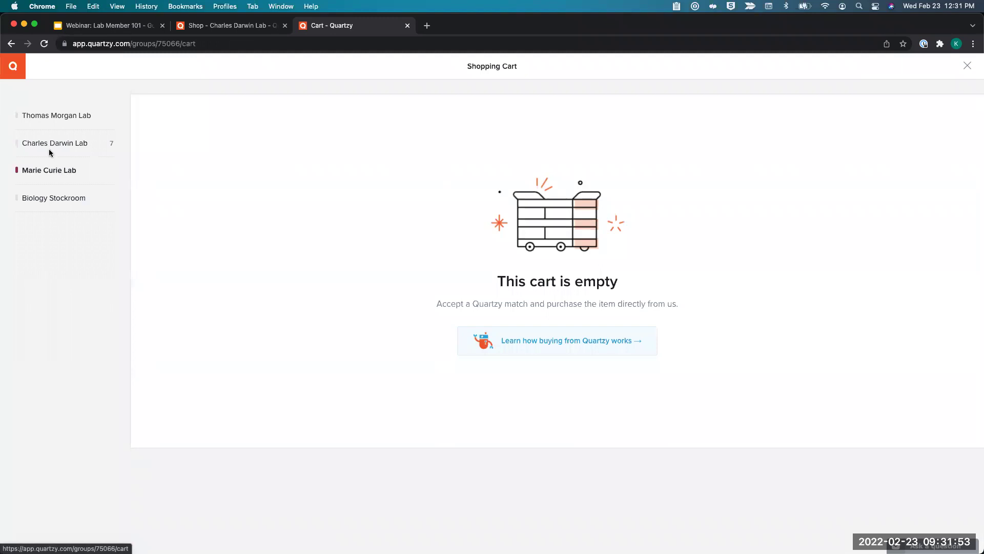
left_click(10, 67)
Approve the new request for Falcon Serological Pipettes, 50 mL, in the Marie Curie Lab.
left_click(243, 67)
left_click(193, 72)
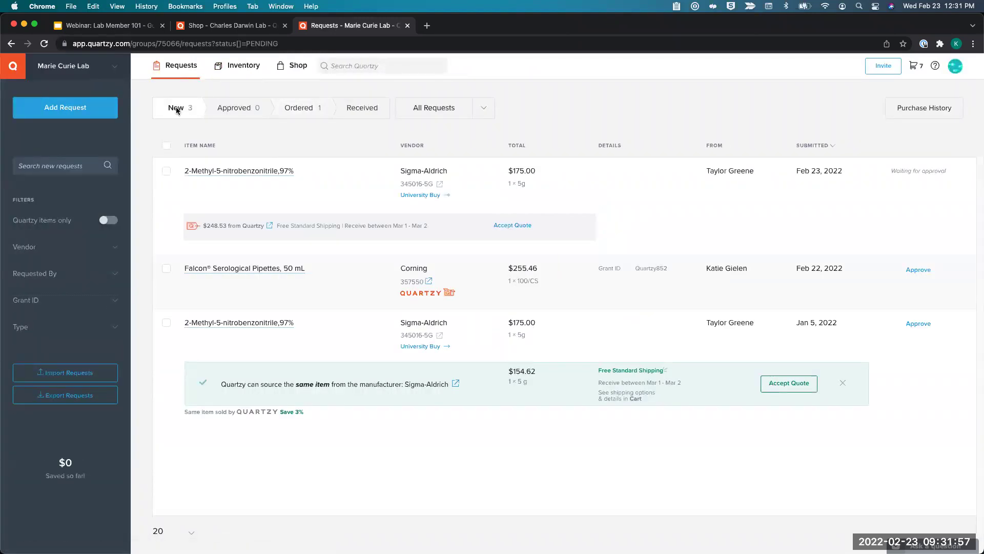
left_click(904, 268)
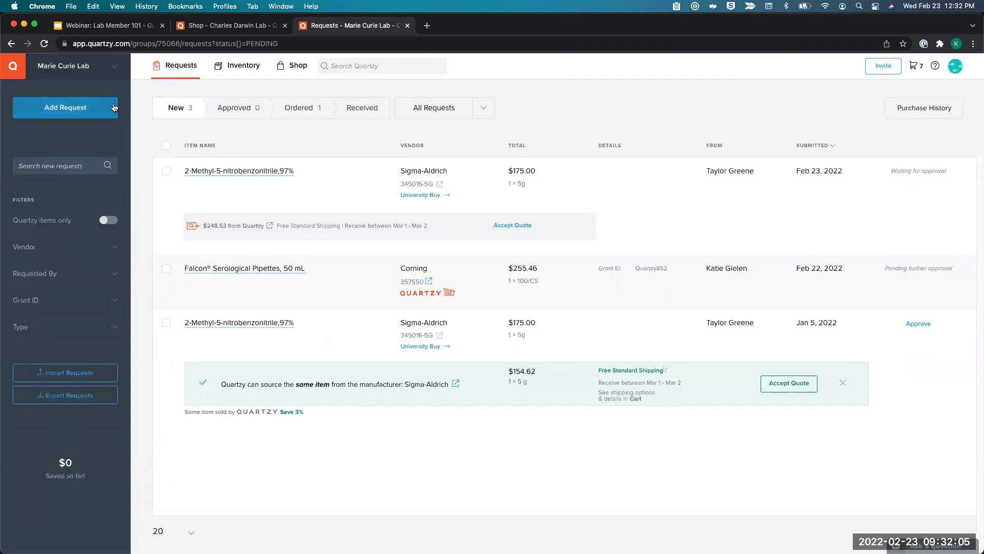
View the Charles Darwin Lab's cart from within the Marie Curie Lab, and return to the requests.
left_click(921, 69)
left_click(50, 147)
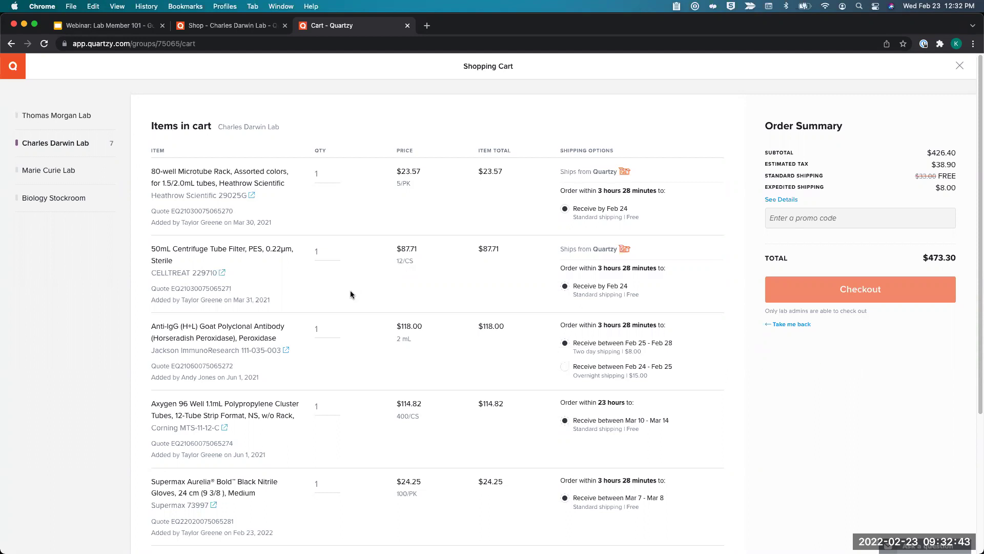
left_click(958, 67)
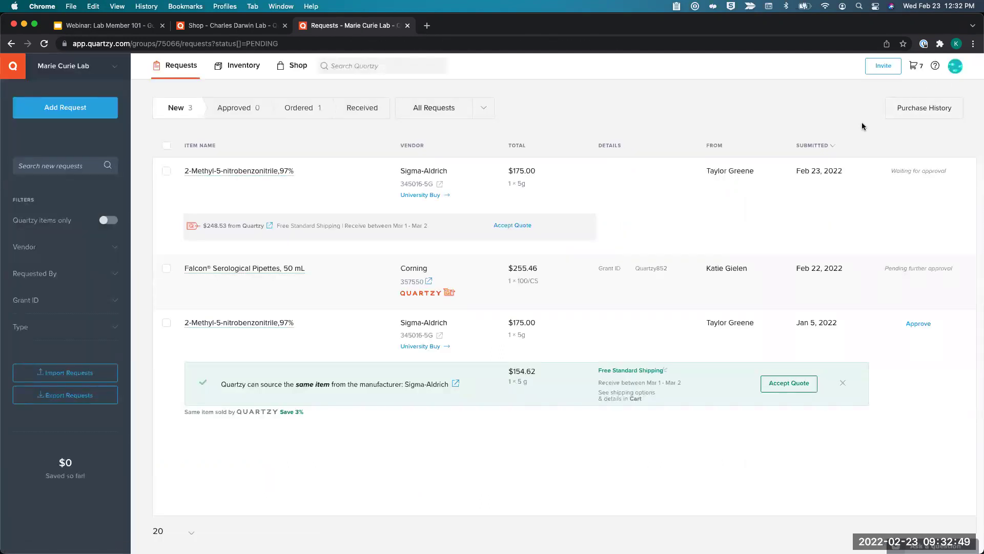
In the profile's email settings, set the notification frequency for status updates on own requests to Daily, and return to the requests.
left_click(949, 69)
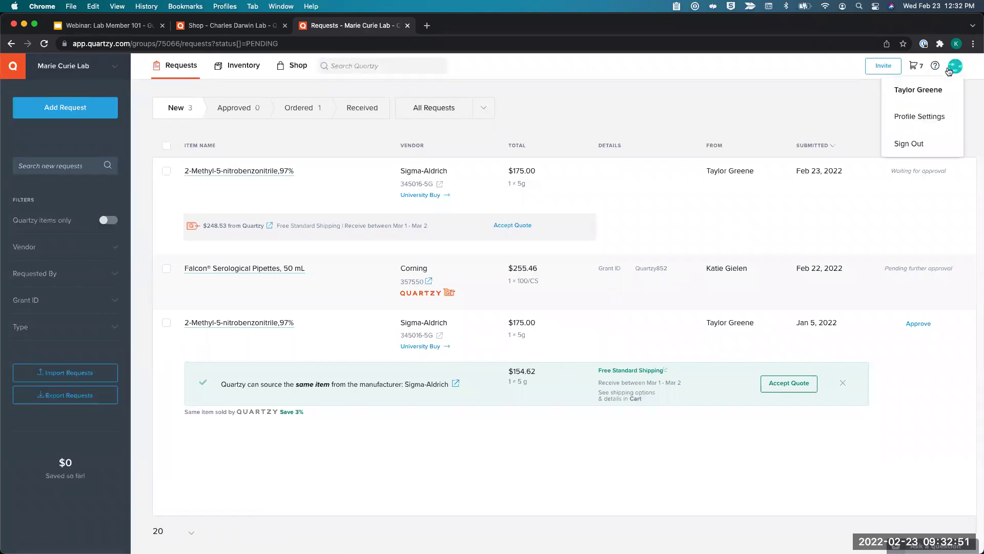
left_click(922, 119)
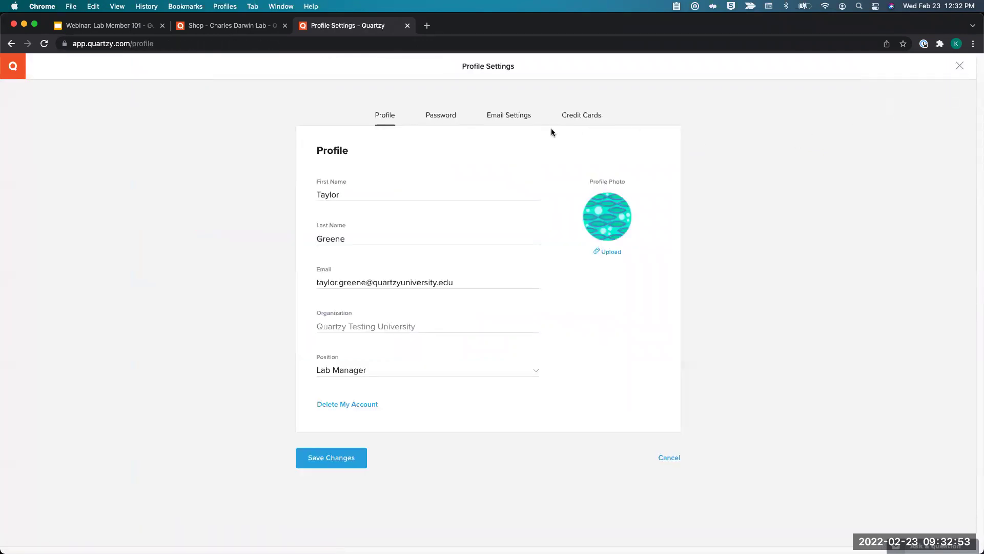
left_click(501, 123)
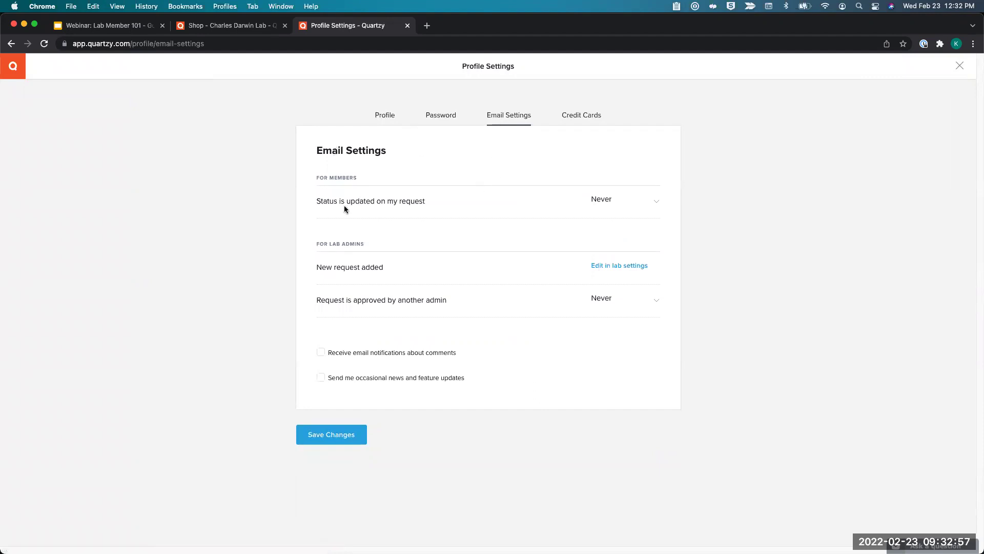
triple_click(423, 202)
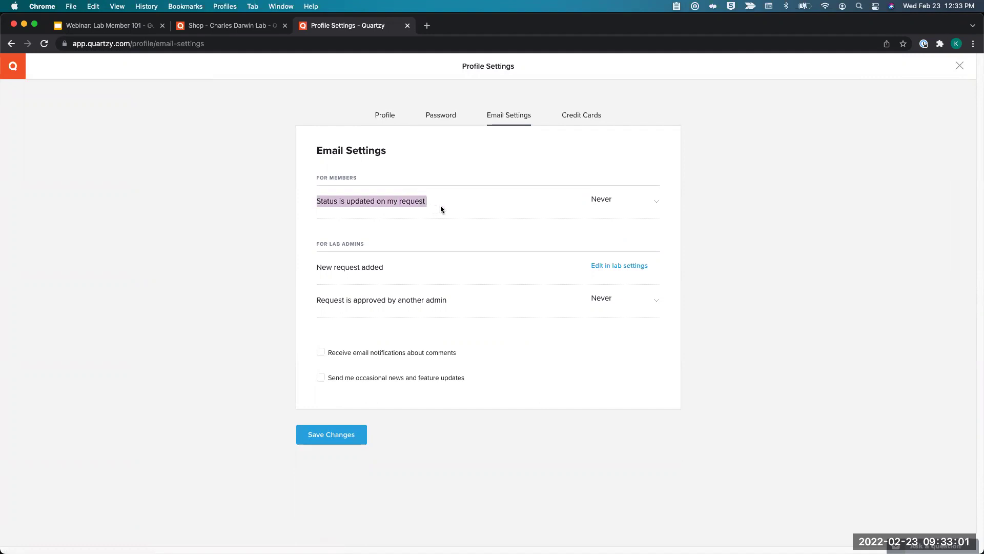
left_click(623, 201)
left_click(618, 219)
left_click(621, 201)
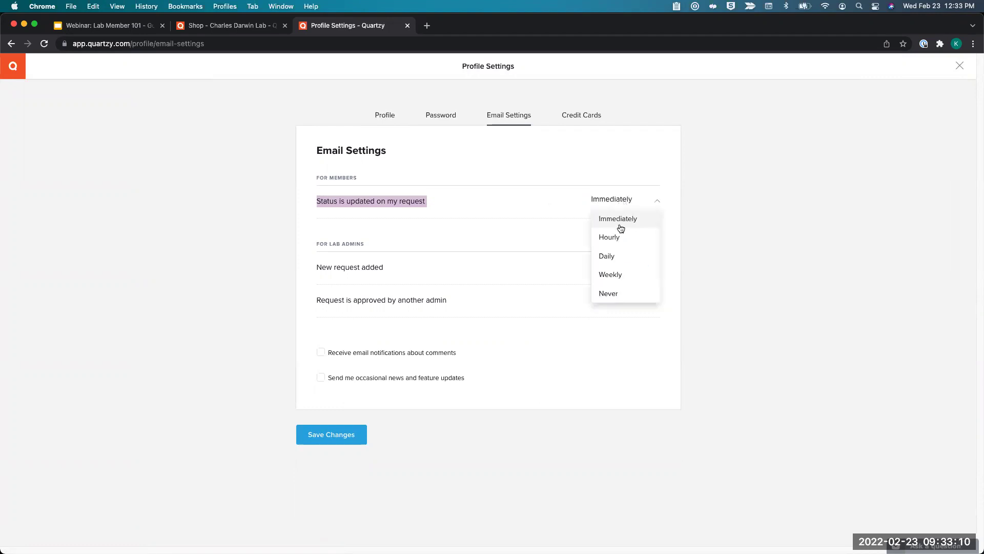
left_click(634, 253)
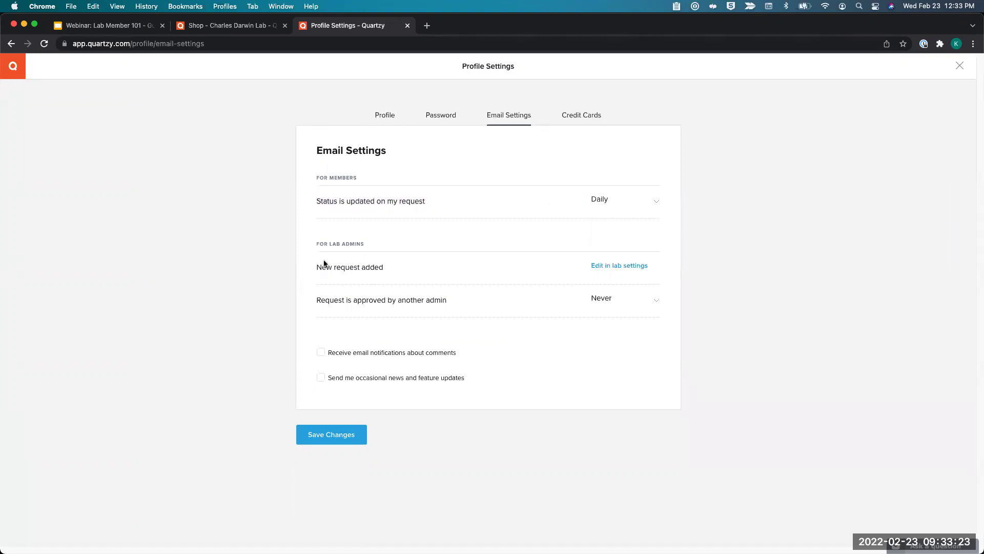
left_click(13, 65)
Switch to the Charles Darwin Lab and check the email notification settings in the user profile.
left_click(63, 66)
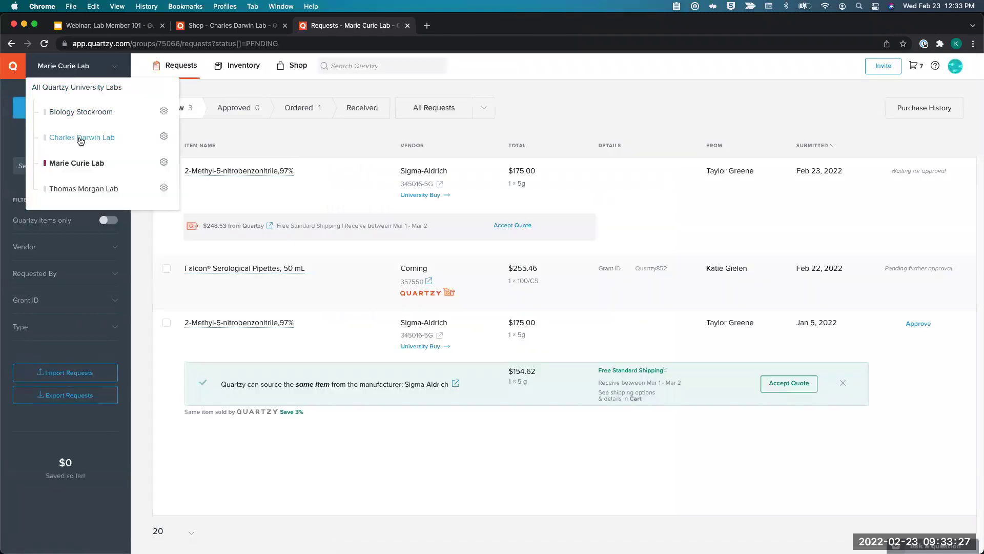
left_click(80, 138)
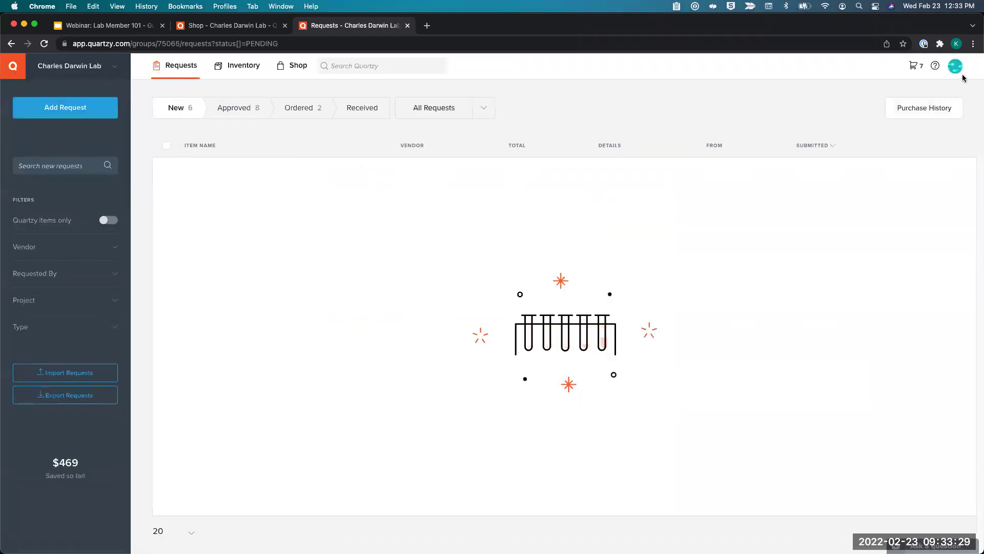
left_click(955, 67)
left_click(930, 123)
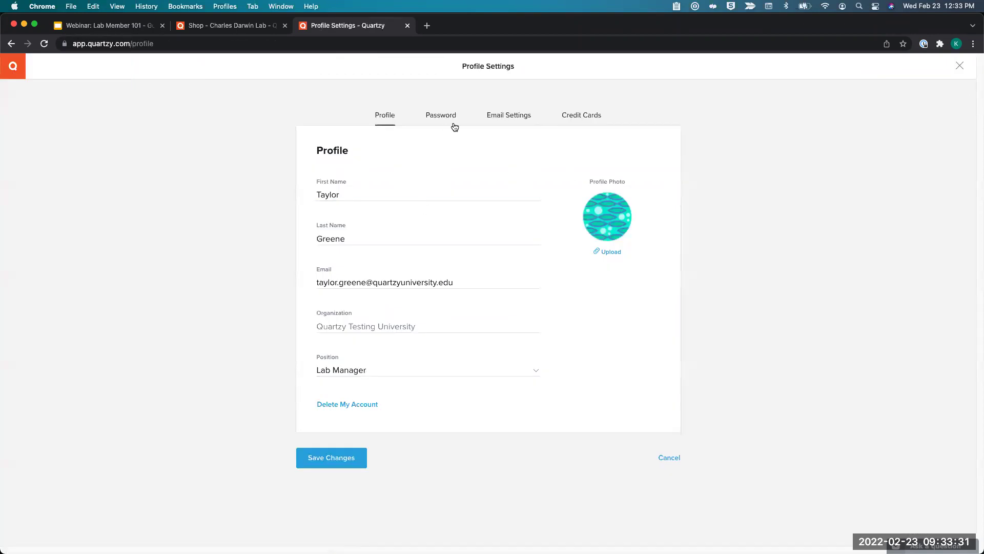
left_click(495, 116)
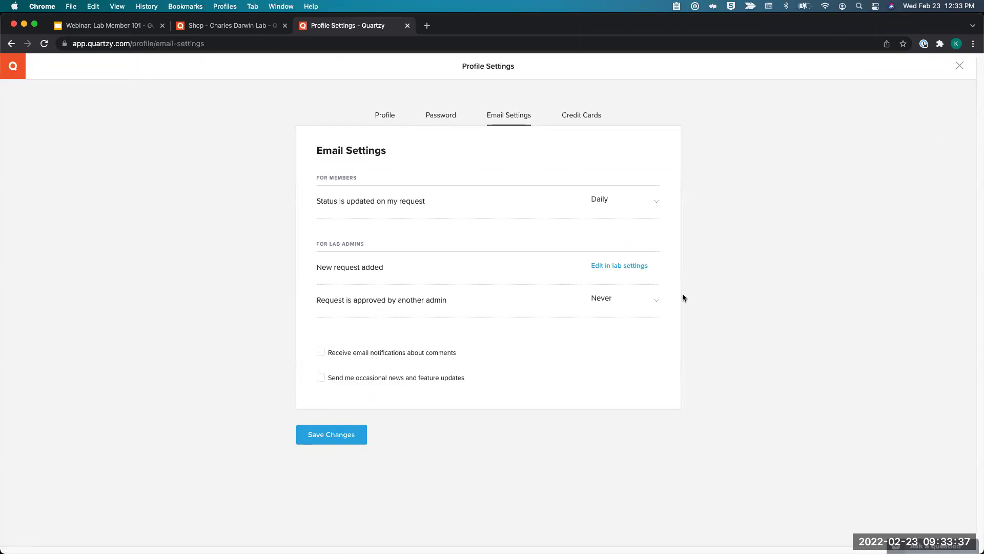
Look over the profile's password, personal details, email and credit card settings without changing anything, and close the profile settings.
left_click(440, 114)
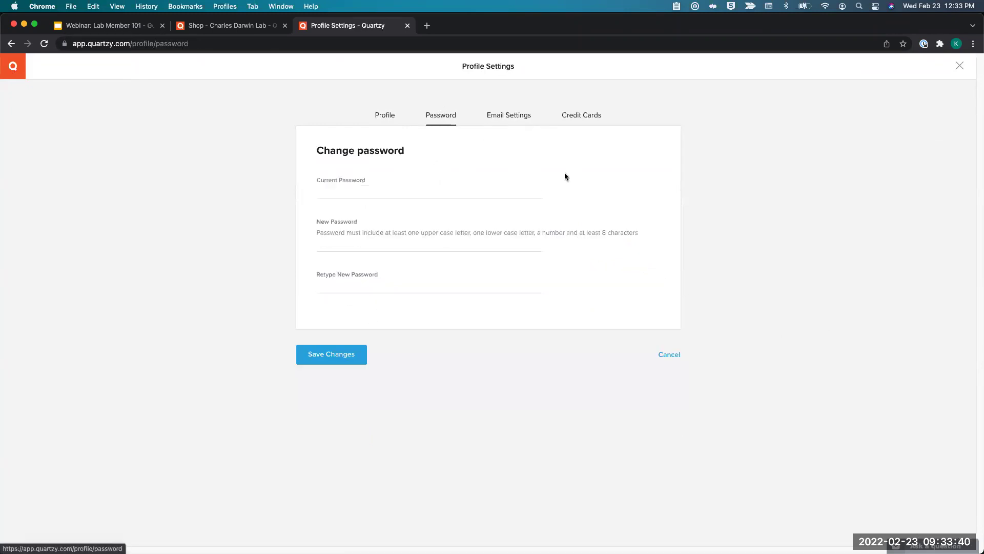
left_click(379, 117)
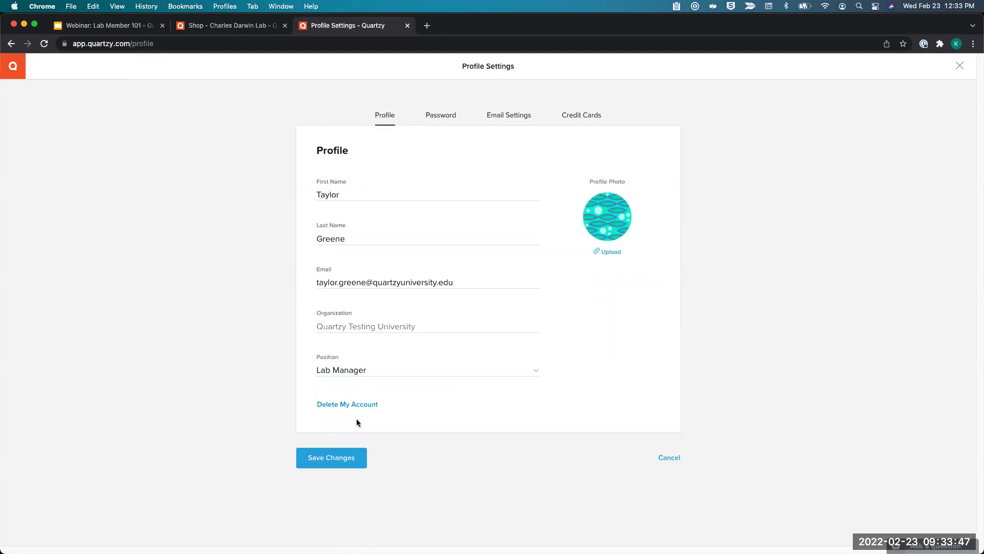
left_click(437, 120)
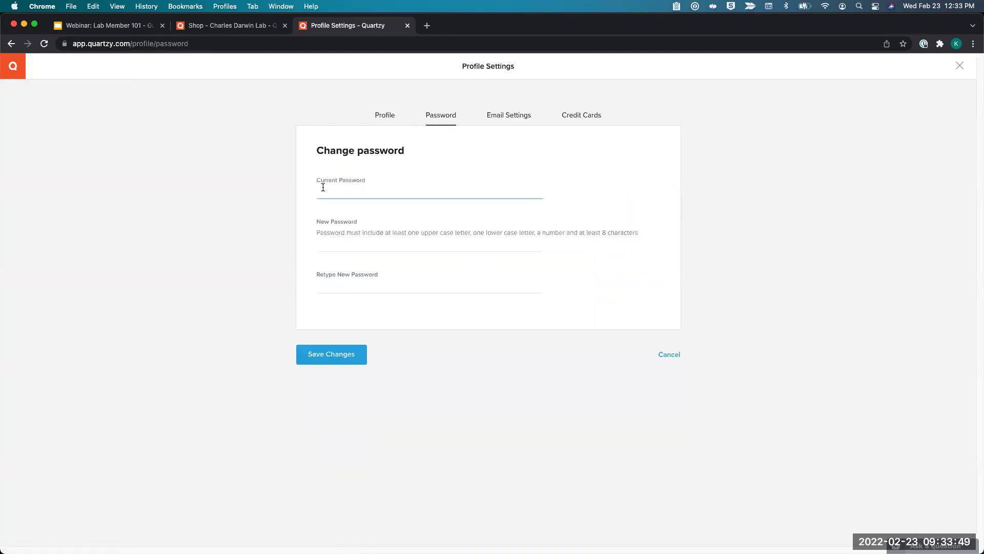
left_click(487, 117)
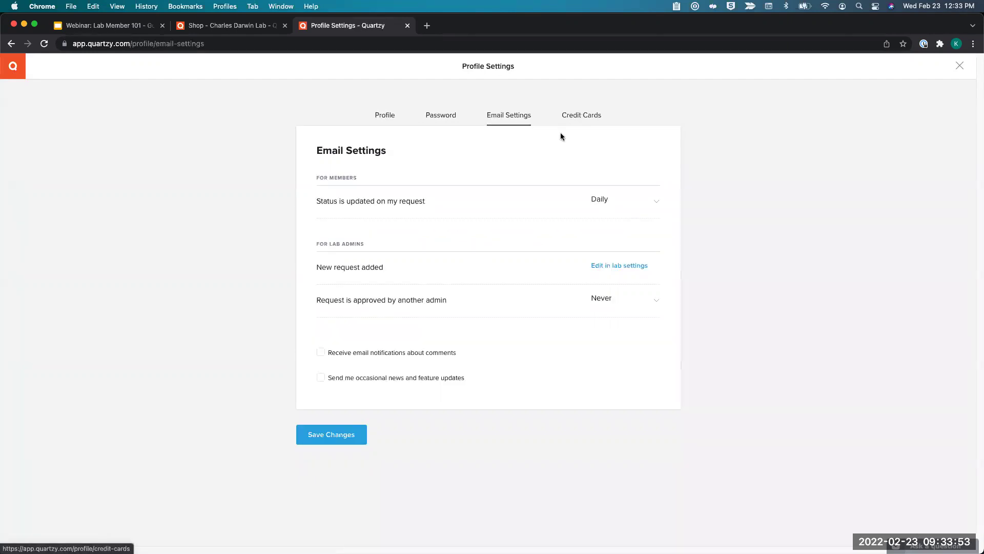
left_click(574, 118)
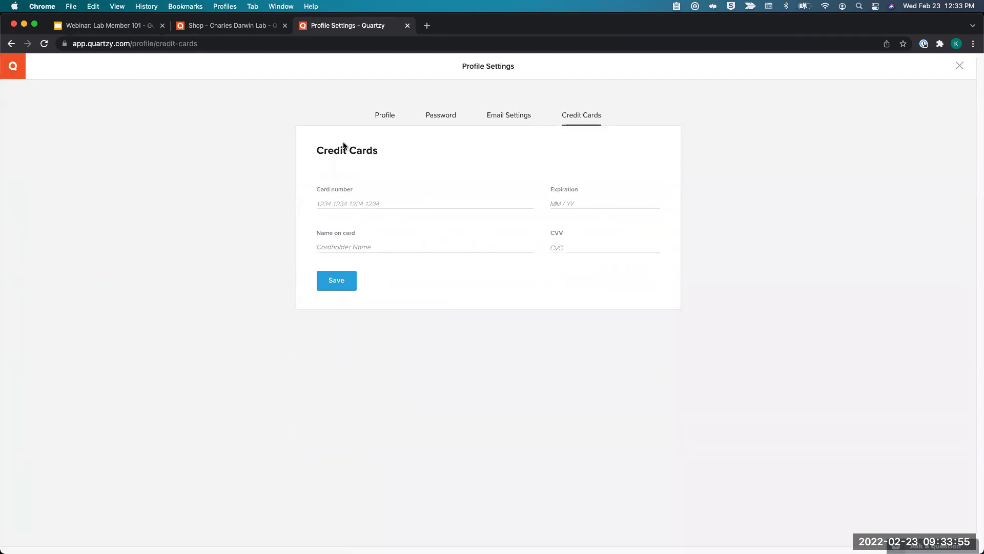
left_click(396, 117)
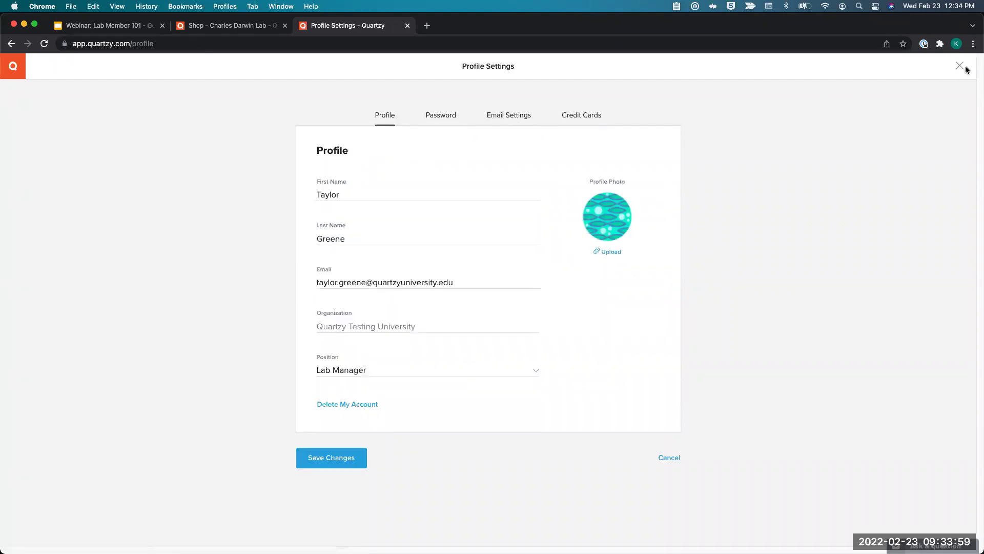
left_click(959, 66)
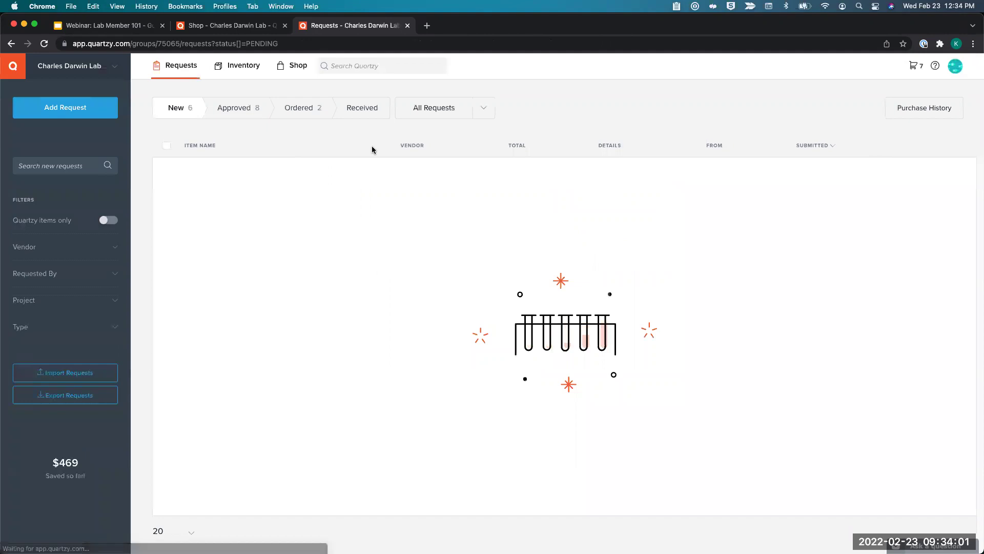
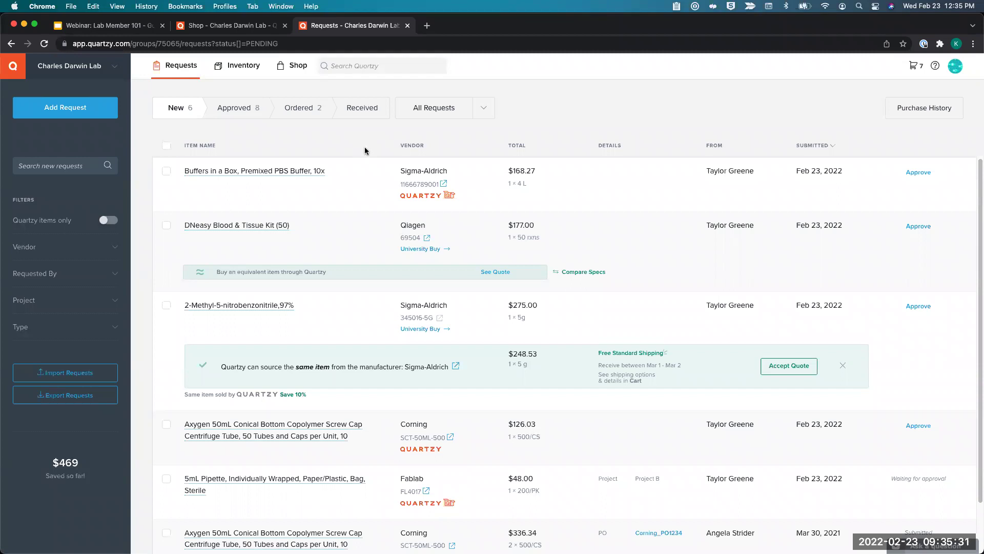
Open the Charles Darwin Lab's lab settings and check who is allowed to edit inventory items.
left_click(103, 65)
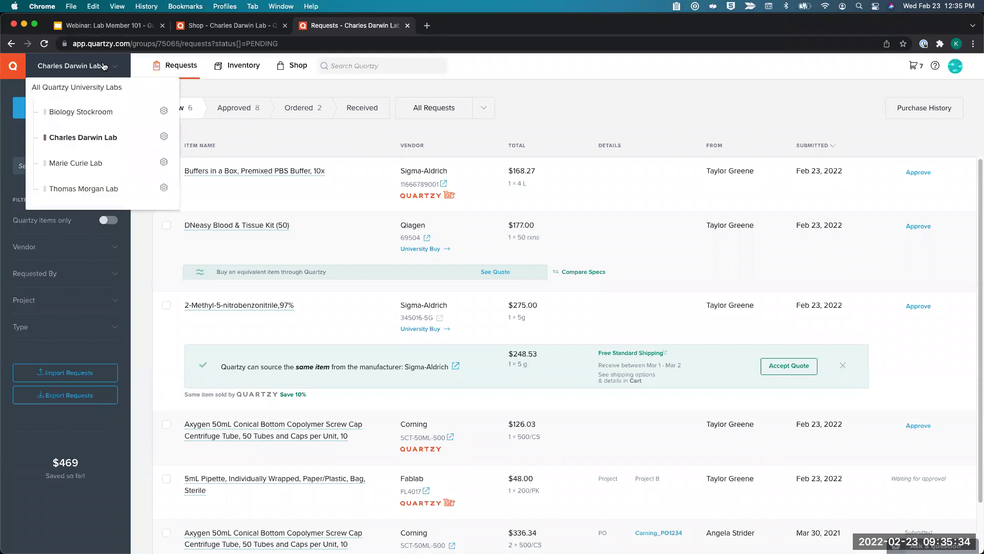
left_click(163, 136)
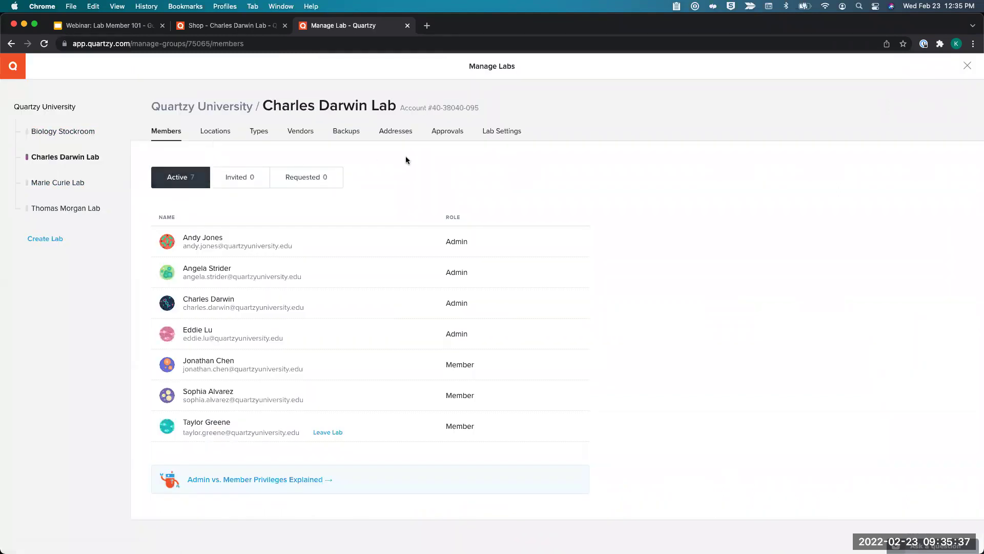
left_click(508, 134)
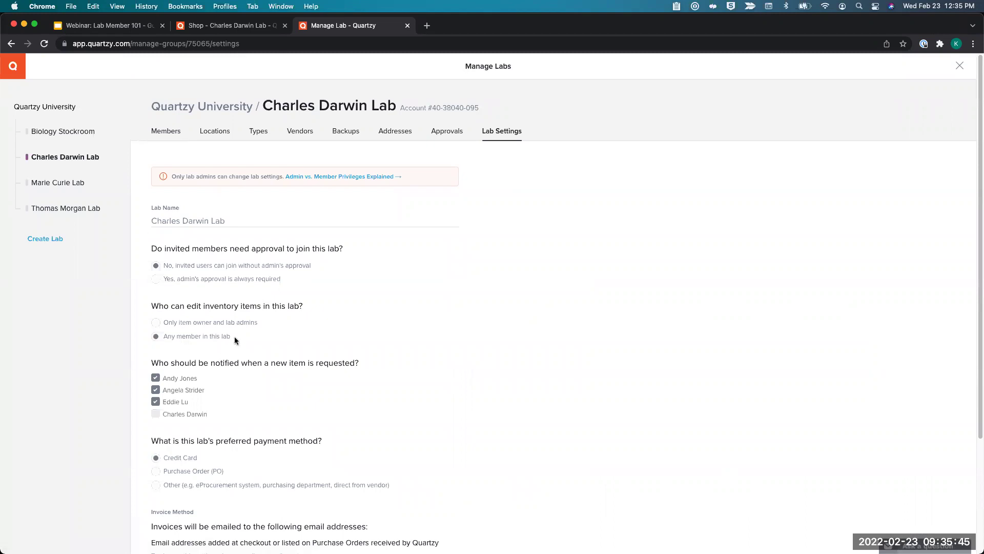
Open the Charles Darwin Lab's item types and review the custom fields of the Antibody type.
left_click(226, 135)
left_click(259, 133)
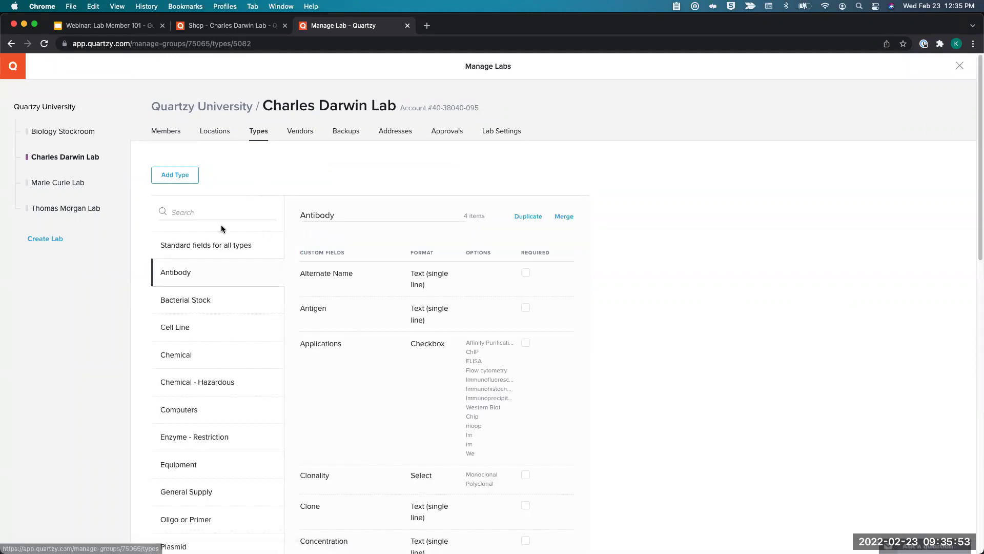
scroll(220, 225, "down", 2)
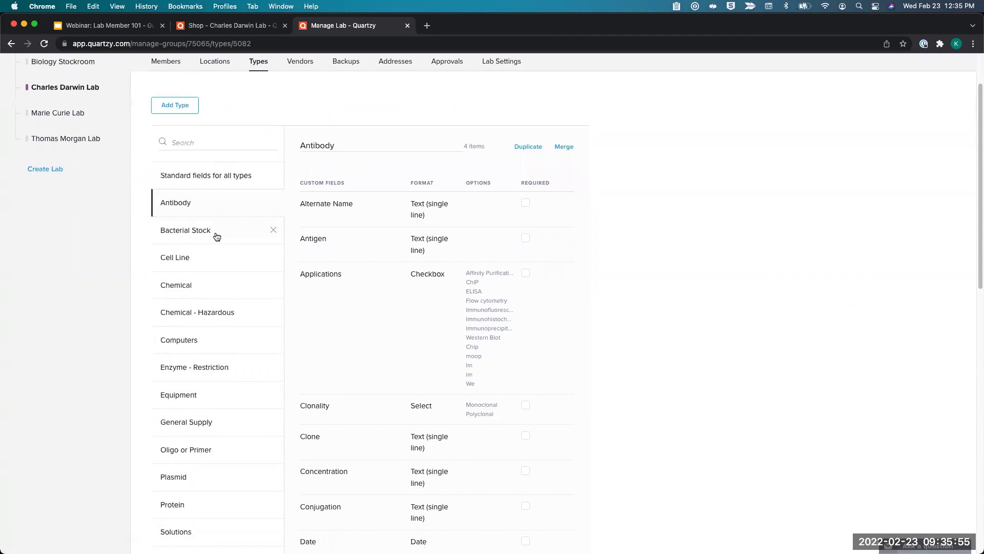
scroll(323, 250, "down", 1)
scroll(323, 250, "up", 1)
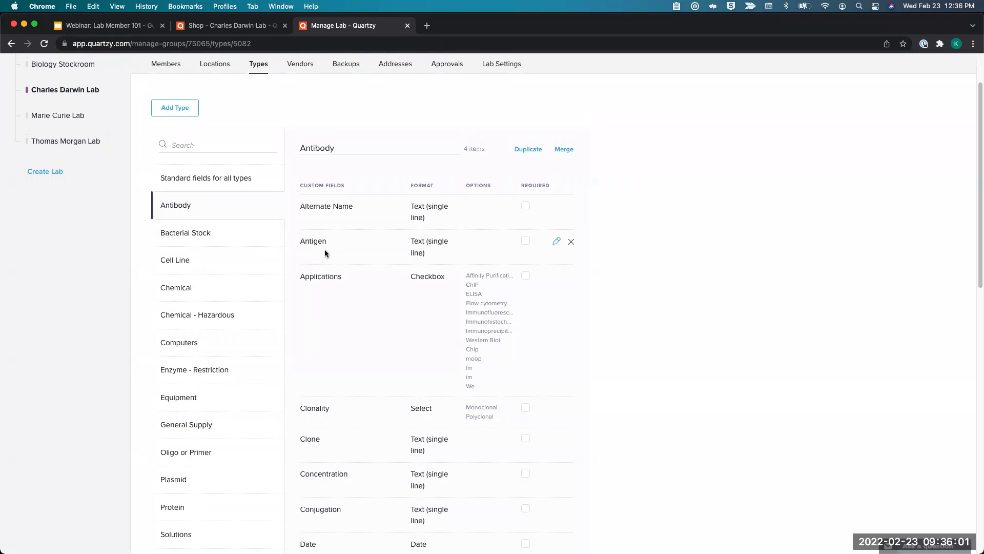
scroll(387, 303, "down", 5)
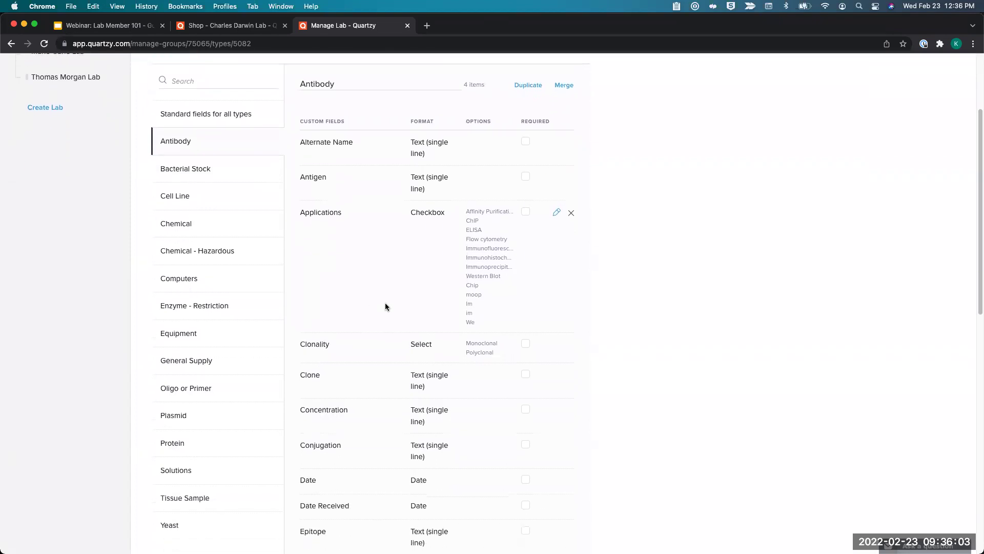
scroll(387, 306, "up", 1)
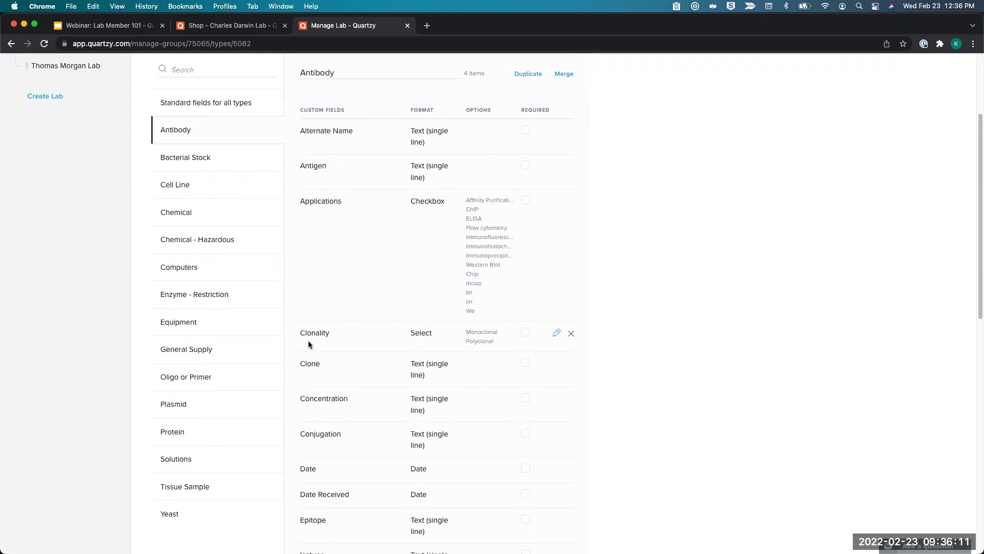
scroll(309, 334, "up", 3)
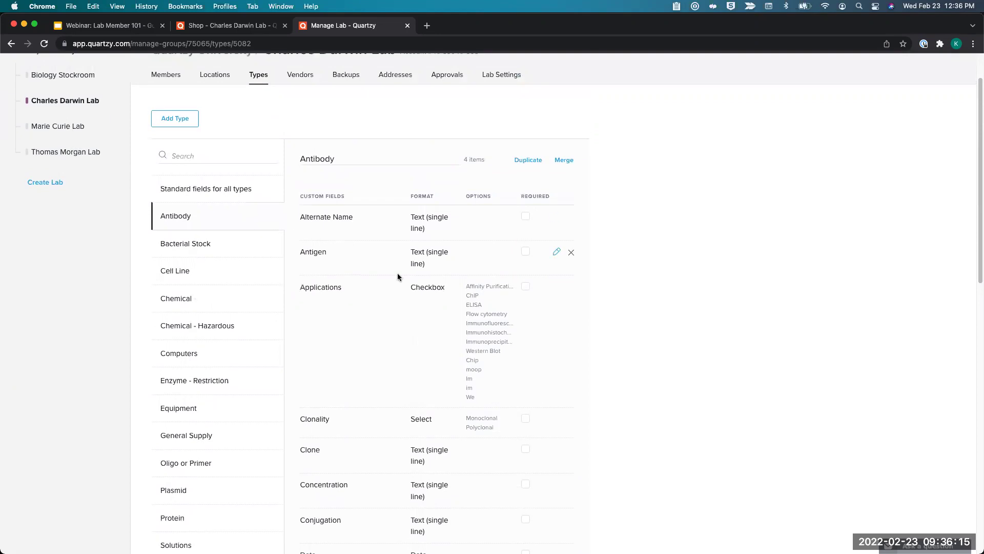
scroll(410, 282, "down", 10)
scroll(440, 300, "down", 5)
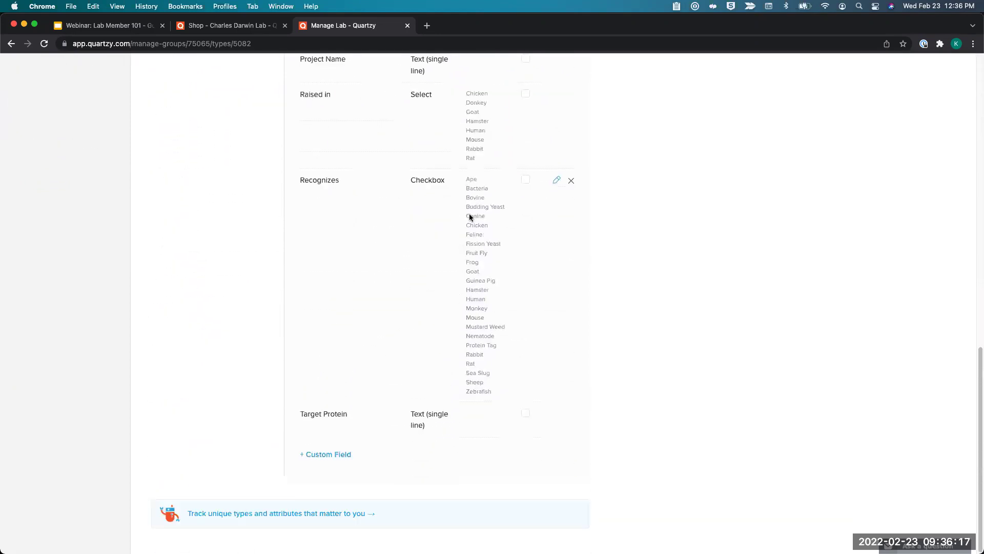
Try adding another option to the Antibody type's Recognizes checkbox field, and cancel the edit.
left_click(557, 180)
scroll(554, 315, "down", 2)
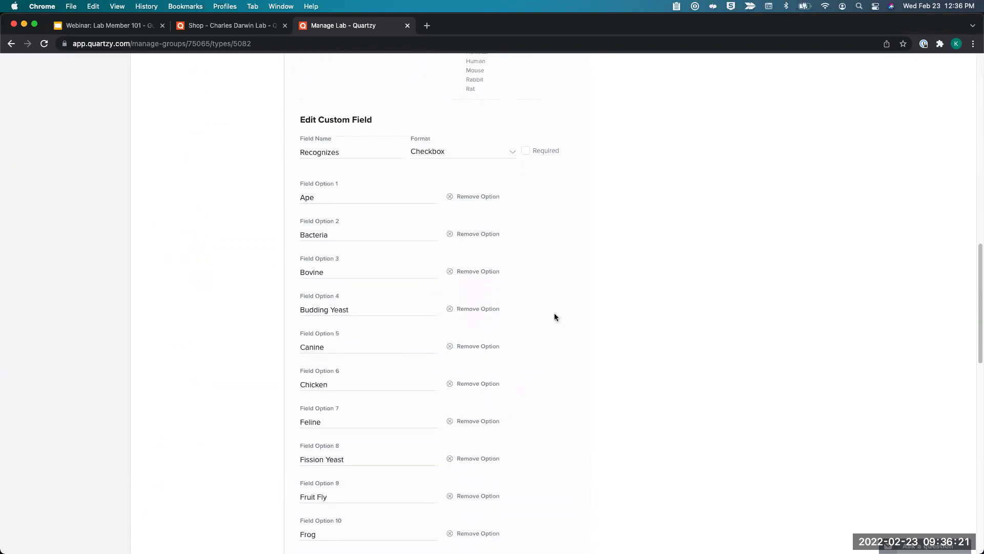
scroll(383, 287, "down", 15)
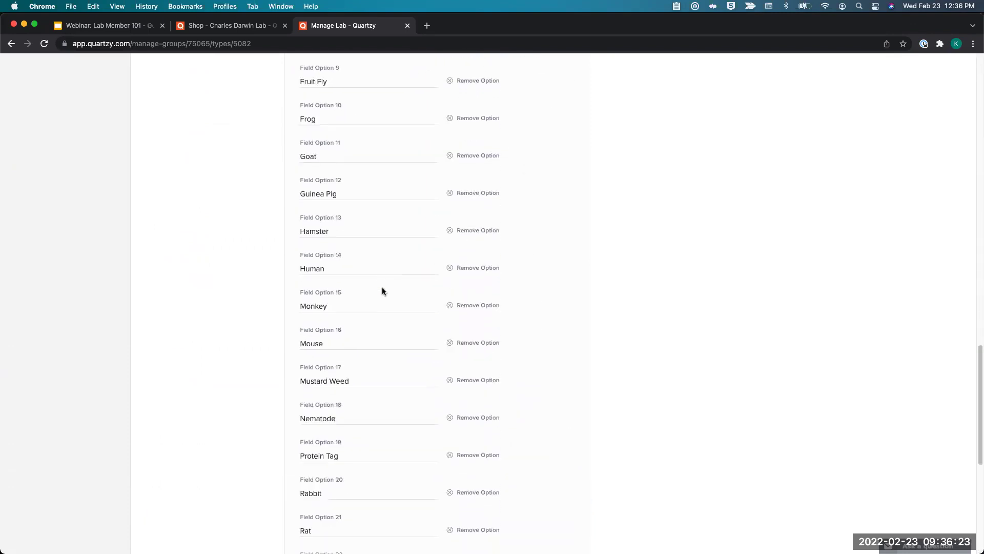
scroll(361, 389, "down", 2)
left_click(368, 387)
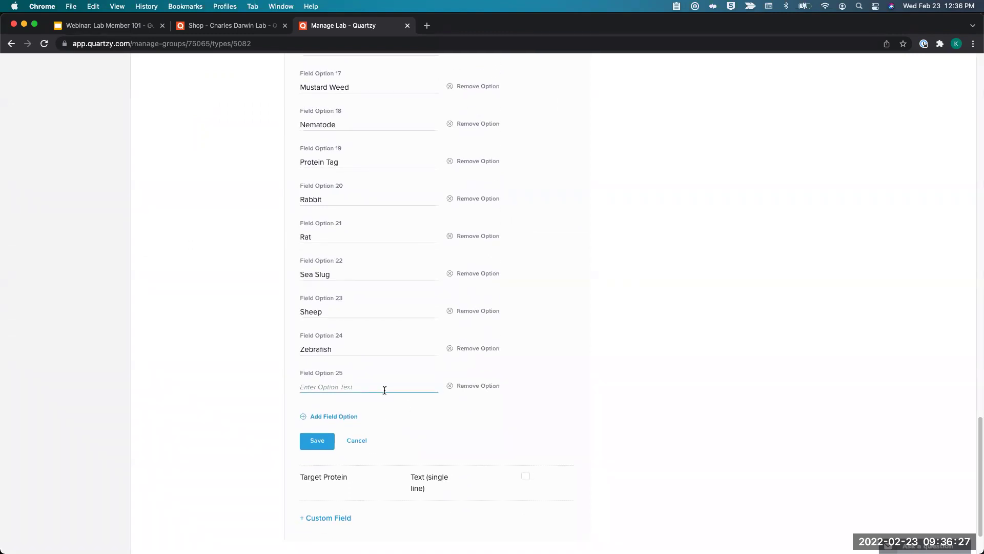
left_click(359, 441)
Add another item type to the lab based on the predefined Bacterial Stock type.
scroll(435, 307, "up", 15)
scroll(418, 358, "down", 3)
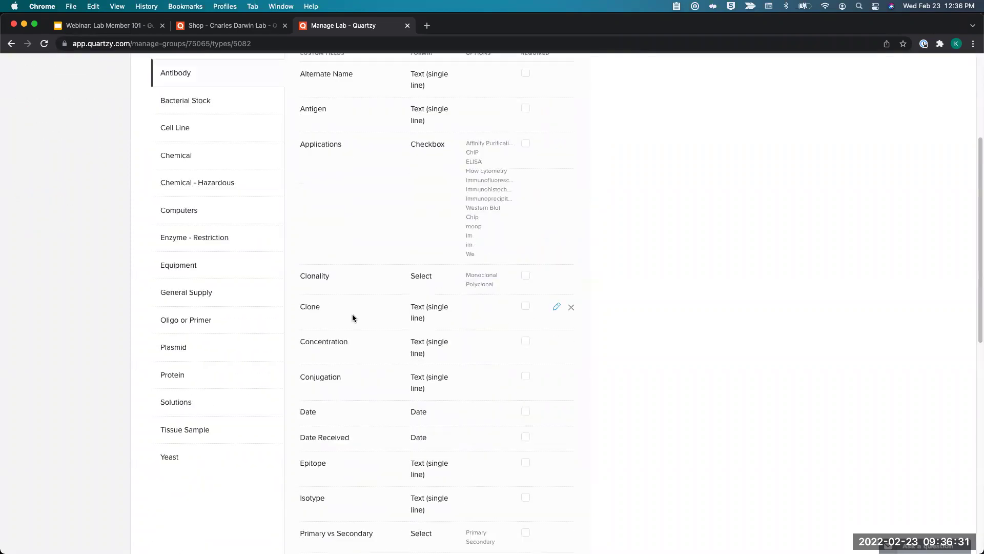
scroll(296, 202, "up", 5)
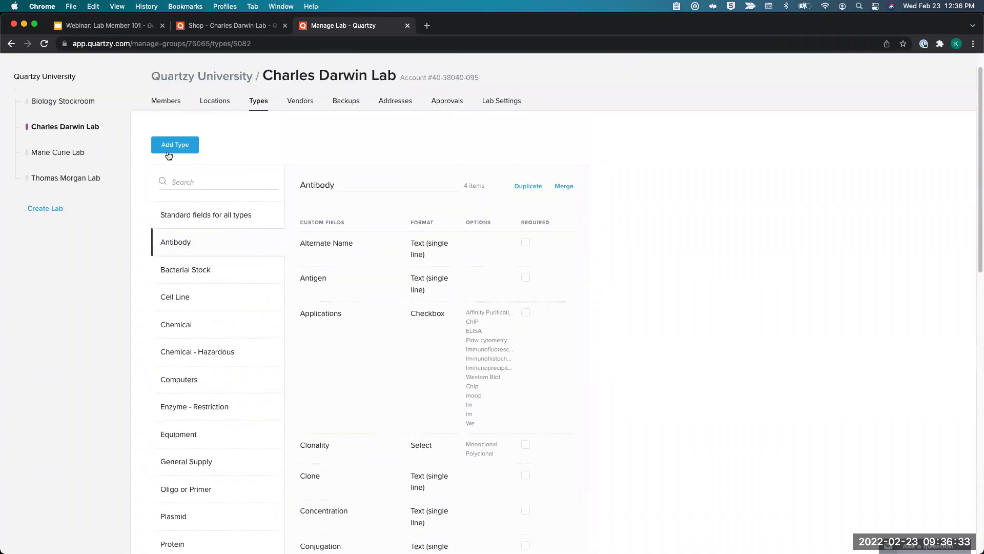
left_click(168, 151)
left_click(403, 263)
left_click(423, 398)
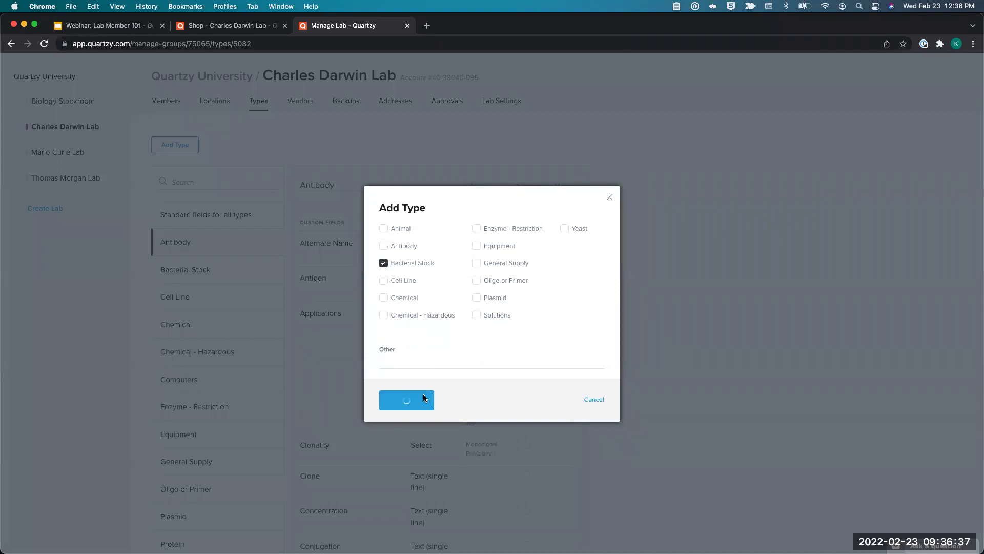
Try starting a new custom field for the newly added Bacterial Stock type, without saving it.
scroll(325, 265, "down", 3)
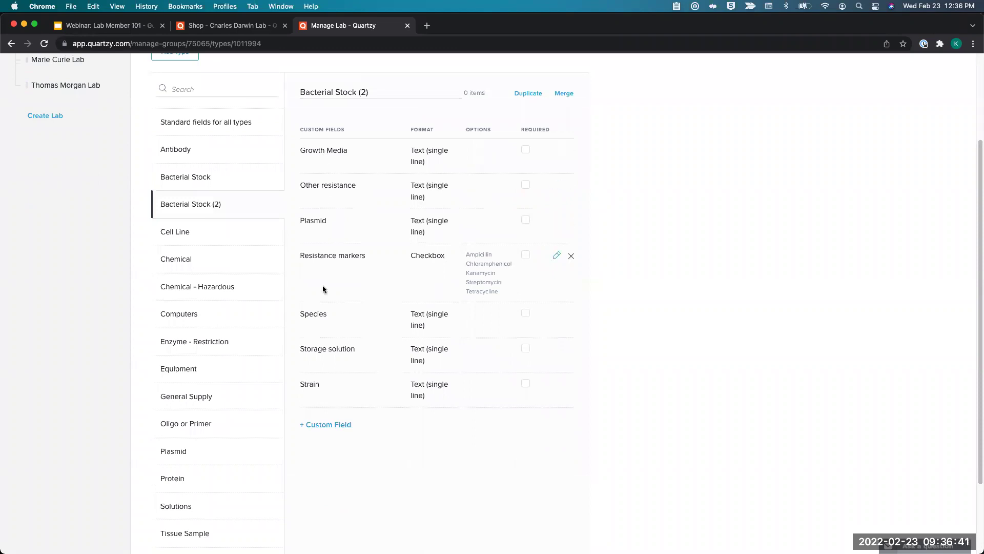
left_click(328, 425)
left_click(332, 456)
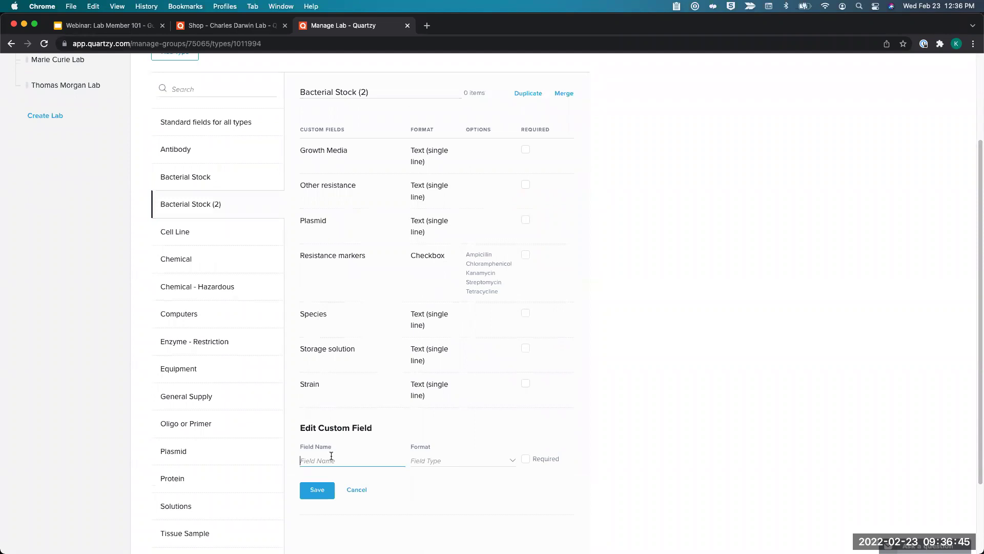
Open the lab's storage locations and look over the sublocations of the -20 C location.
scroll(334, 293, "up", 3)
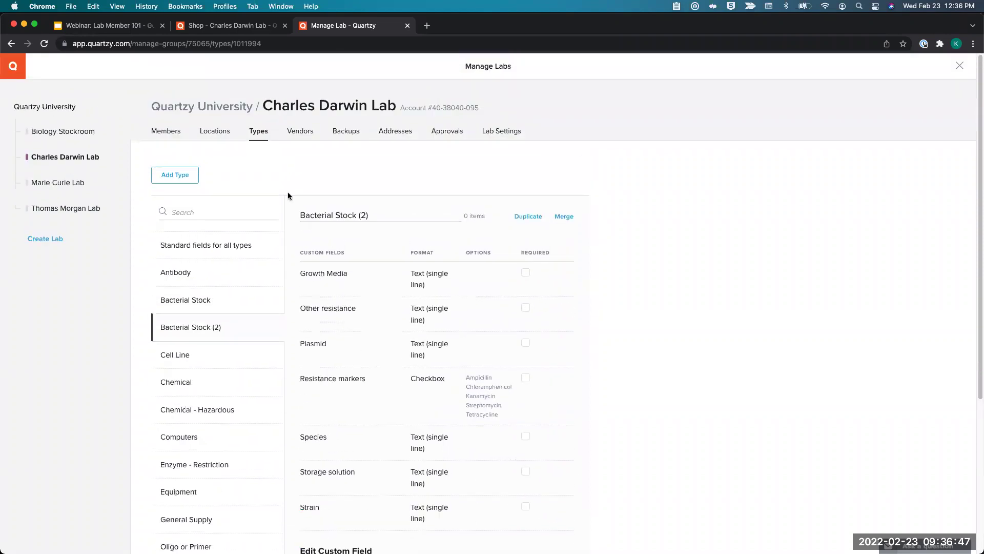
left_click(229, 136)
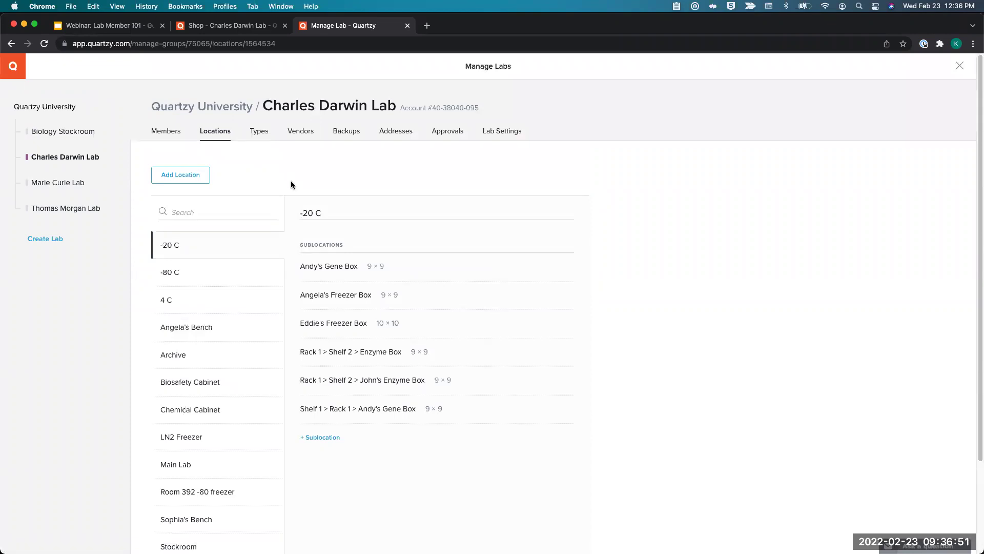
left_click(323, 209)
left_click(326, 184)
left_click(331, 214)
left_click(338, 269)
double_click(332, 265)
left_click(332, 265)
Check the new sublocation form and the content grid of the first gene box under -20 C, closing both unchanged.
left_click(336, 439)
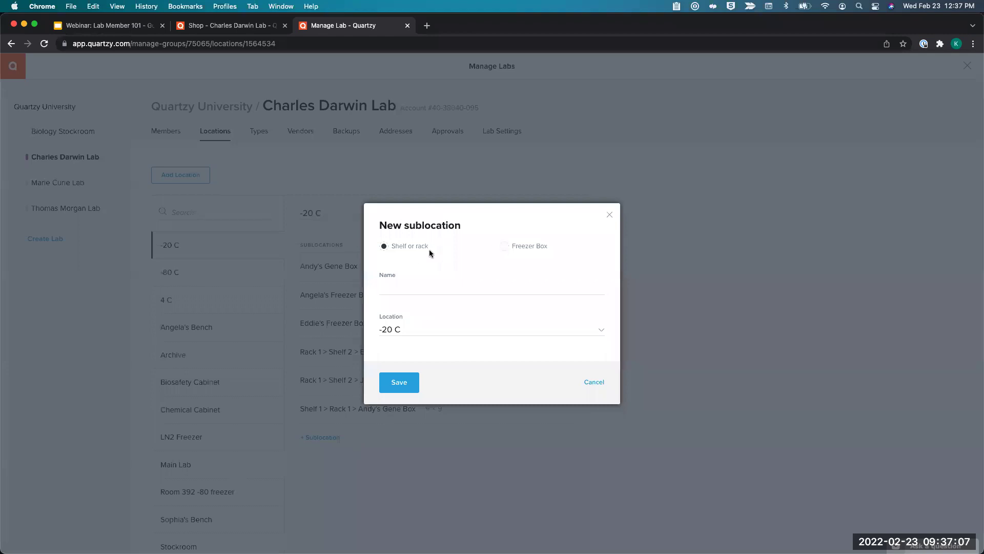
left_click(609, 213)
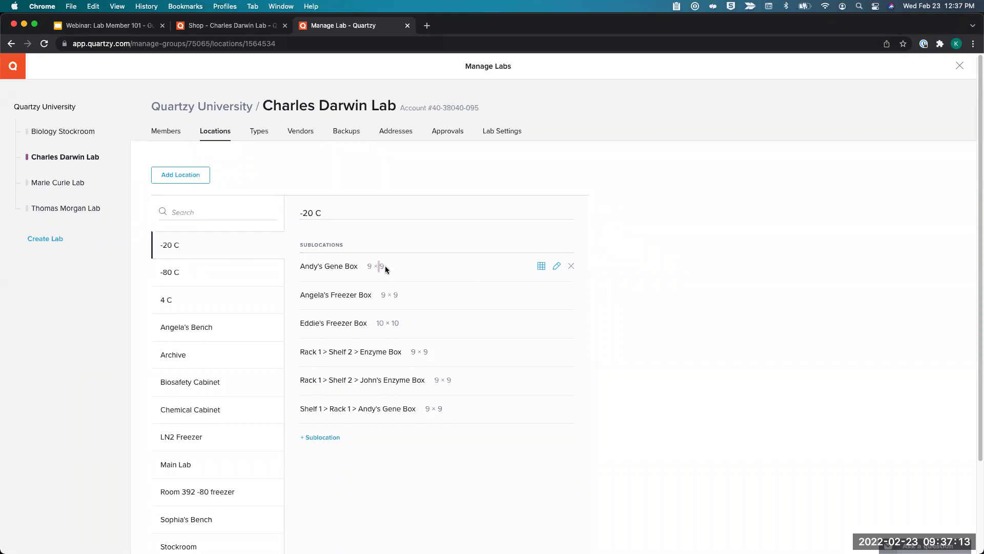
left_click(541, 269)
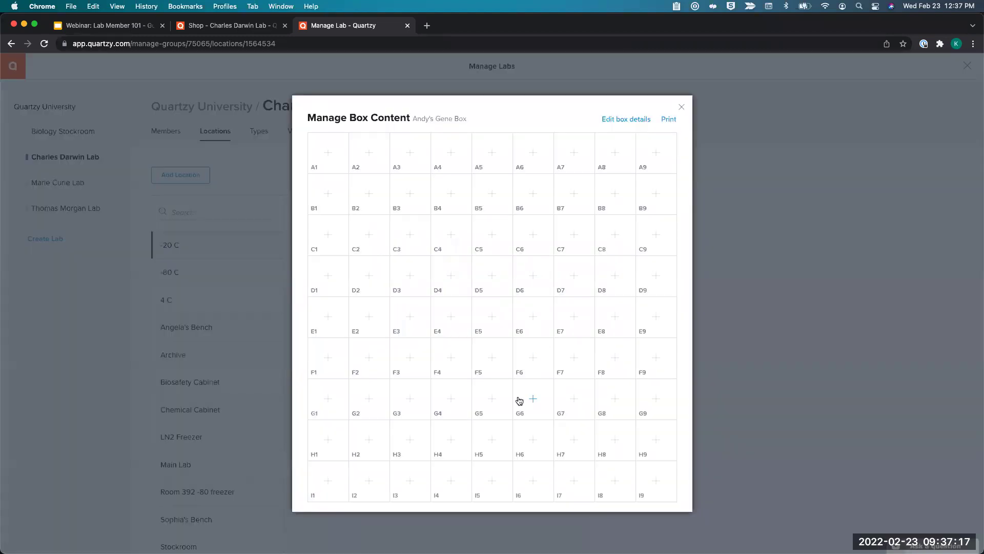
left_click(681, 106)
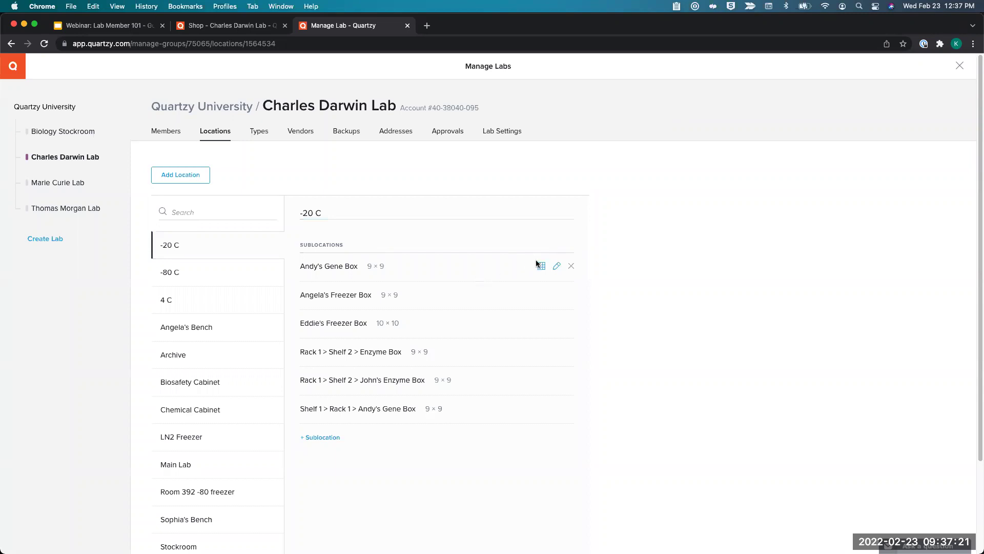
Resize the first gene box under the -20 C location to 10 rows and 10 columns and save it.
left_click(557, 267)
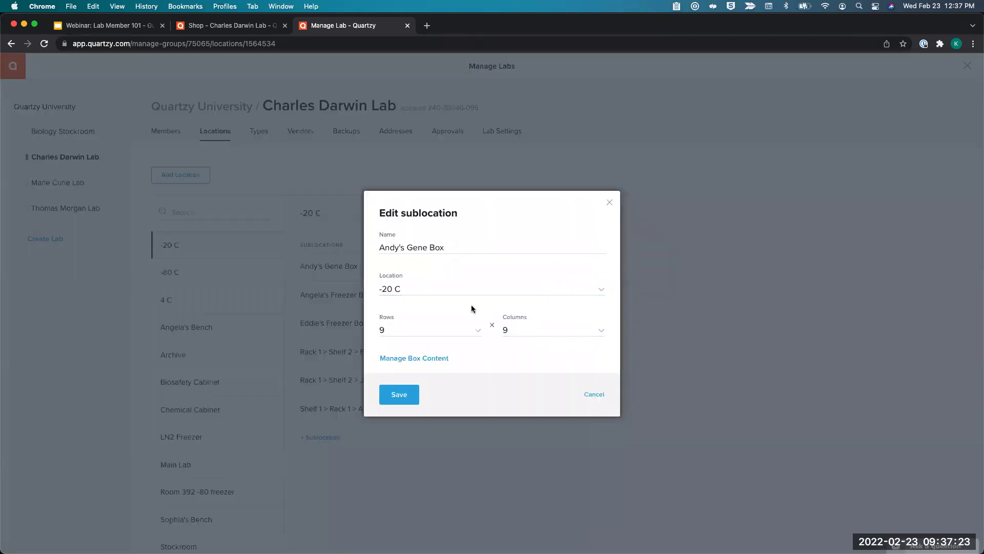
left_click(450, 328)
scroll(435, 388, "down", 3)
scroll(434, 384, "down", 2)
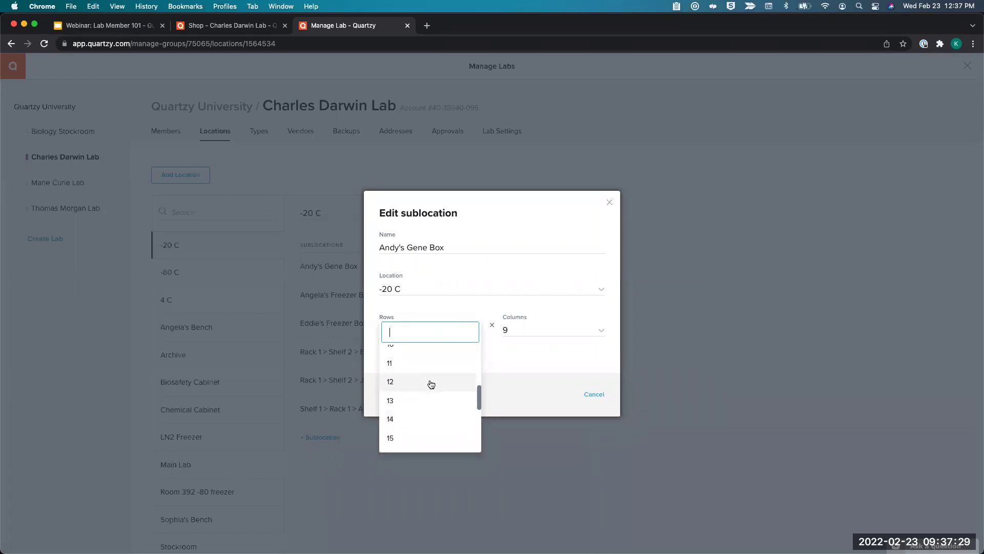
left_click(410, 347)
left_click(543, 332)
scroll(538, 384, "down", 2)
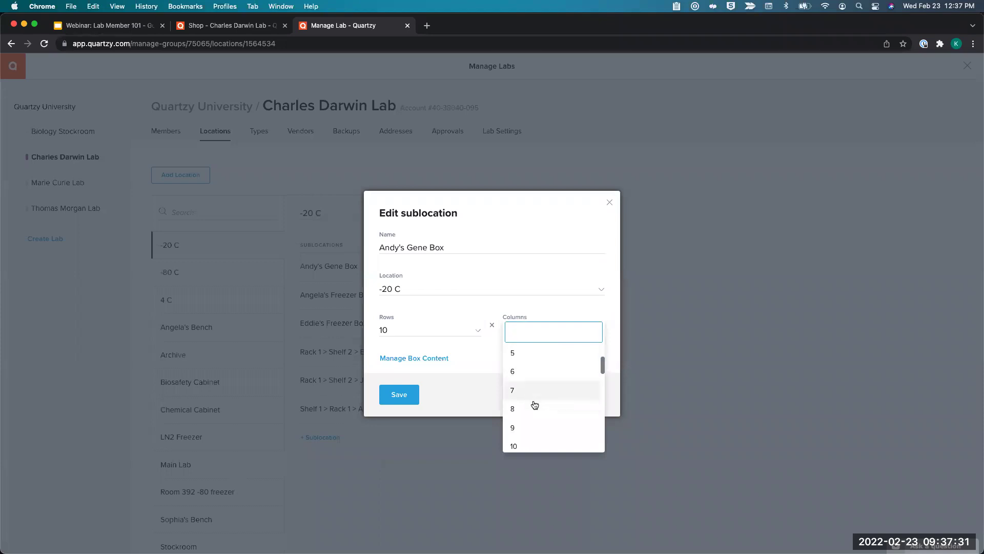
left_click(531, 417)
left_click(398, 395)
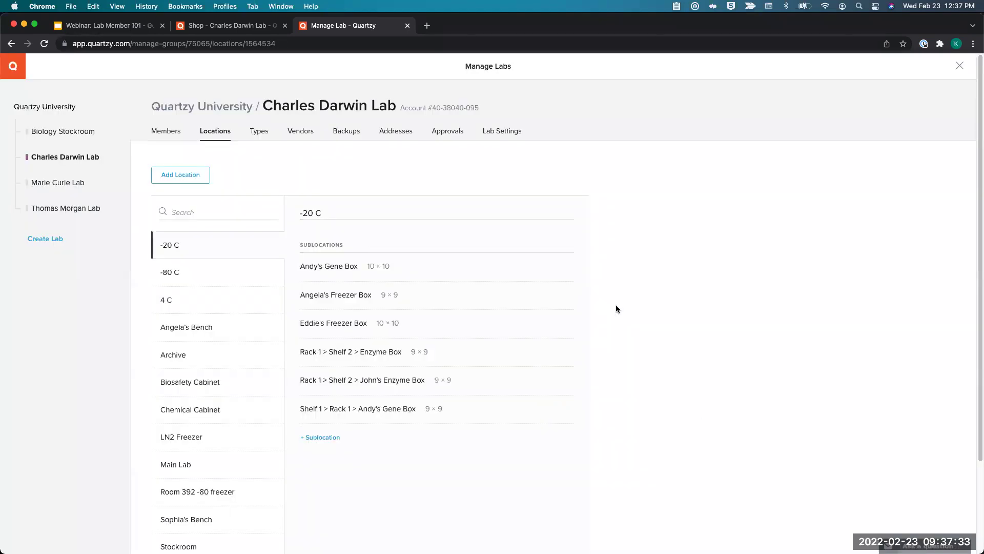
View the 4 C location, and add a new storage location named after a lab member's bench.
left_click(259, 296)
scroll(205, 421, "down", 3)
scroll(156, 160, "up", 3)
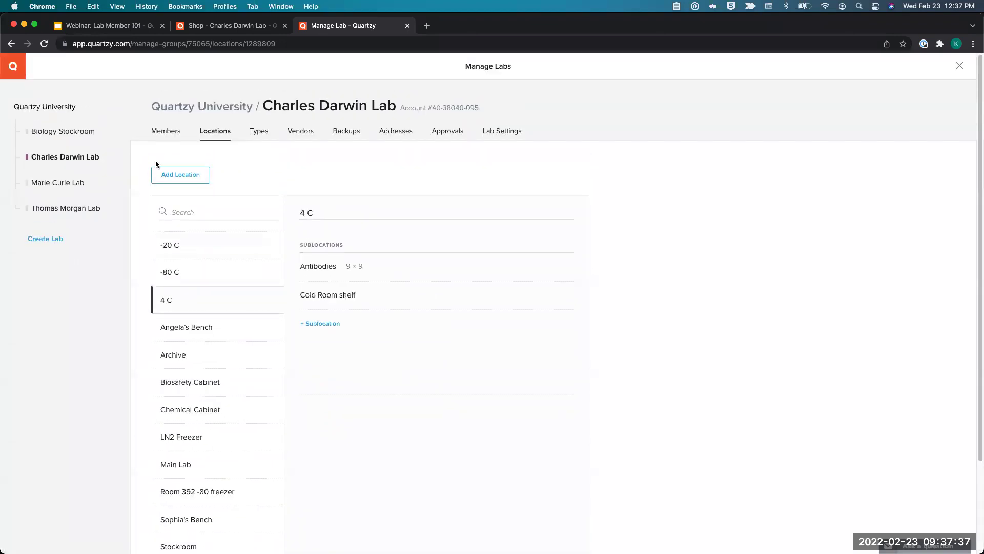
left_click(165, 172)
left_click(470, 286)
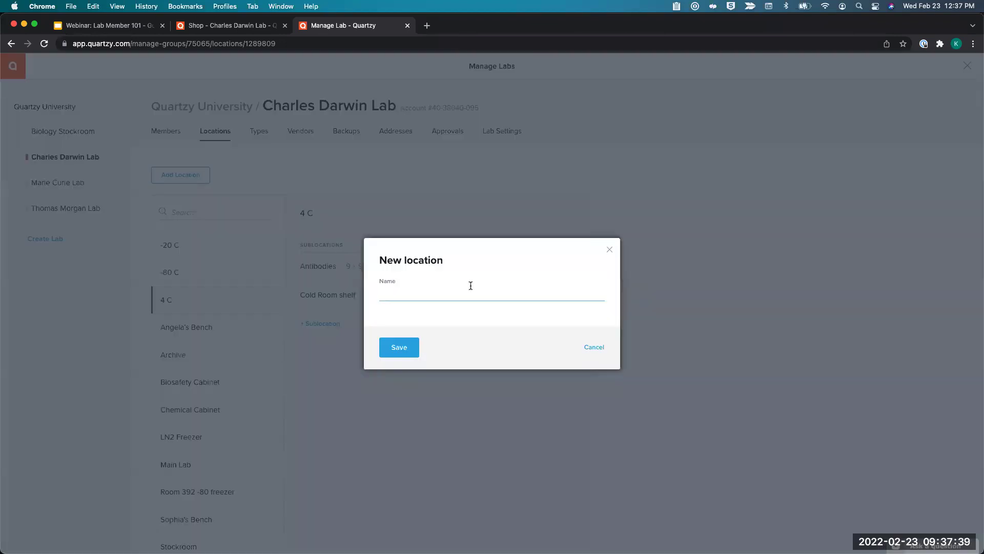
type("Taylor's Bench")
left_click(406, 341)
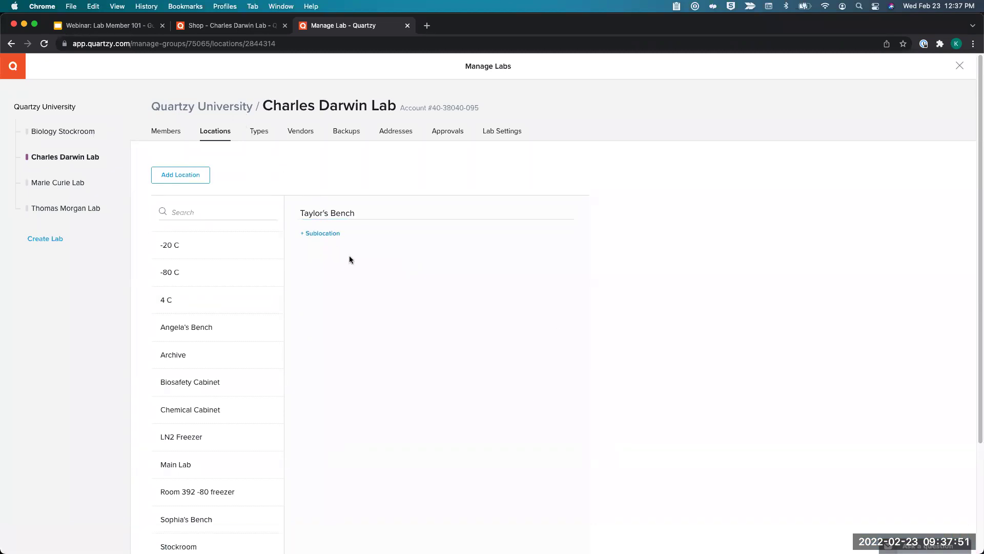
left_click(328, 213)
scroll(144, 282, "down", 3)
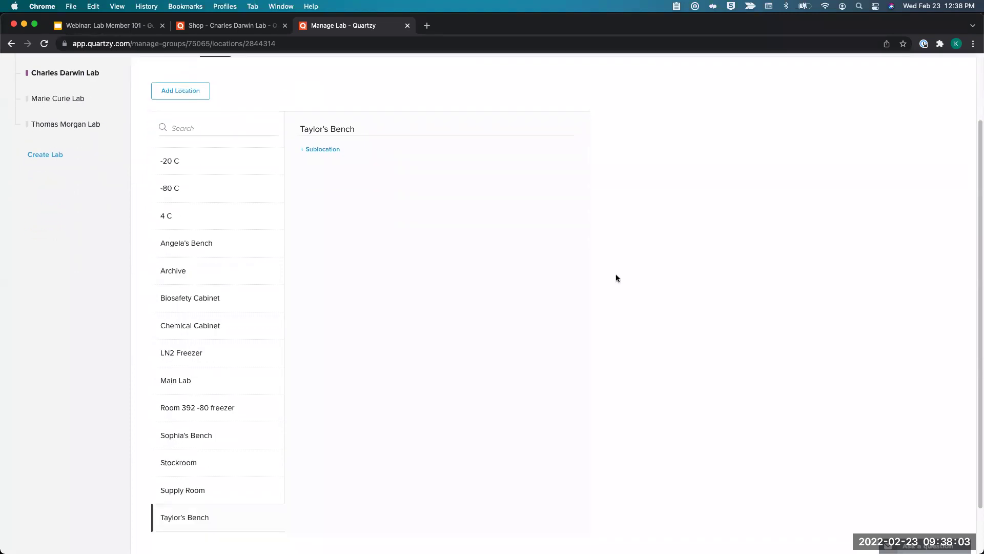
scroll(615, 277, "up", 3)
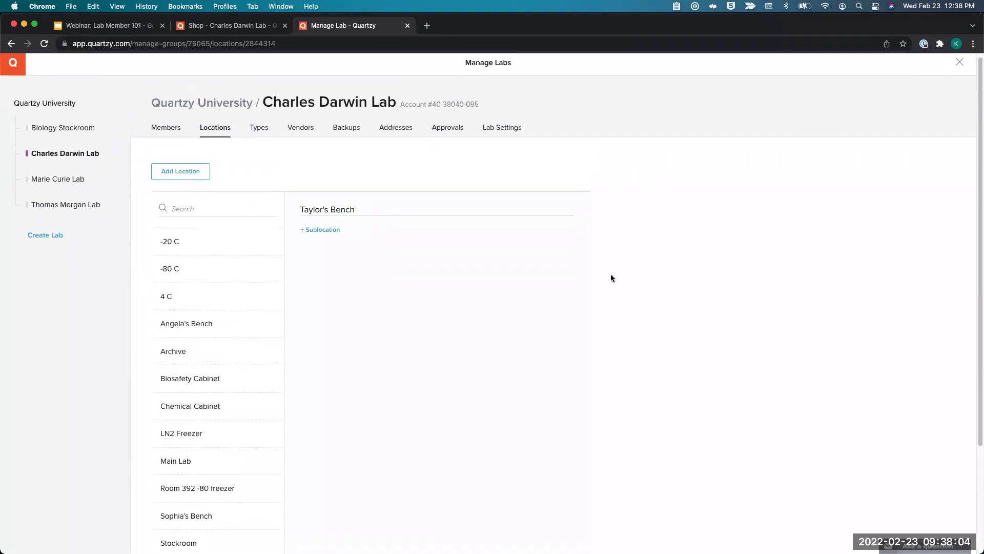
Look over the lab's vendor contact details and its spend report and inventory backup settings.
left_click(303, 132)
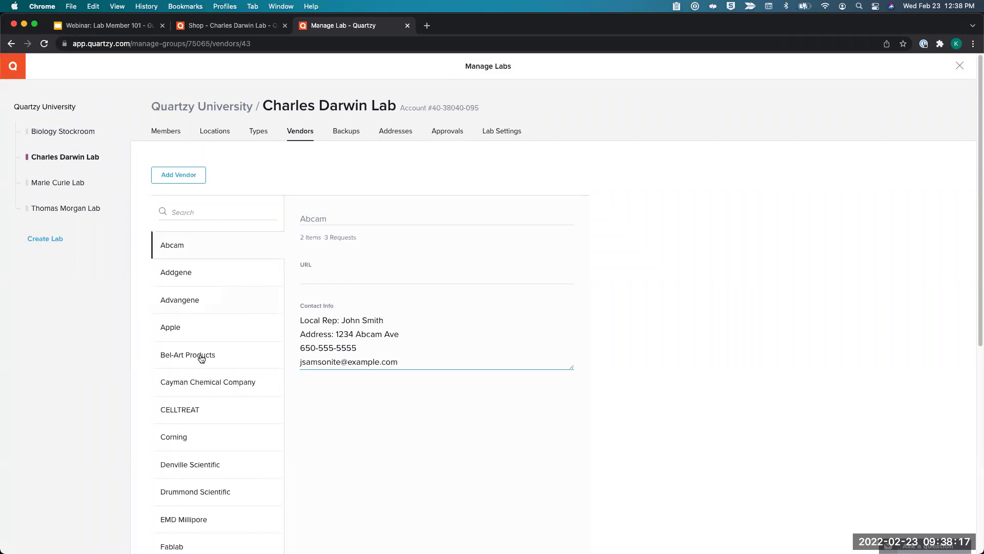
left_click(348, 133)
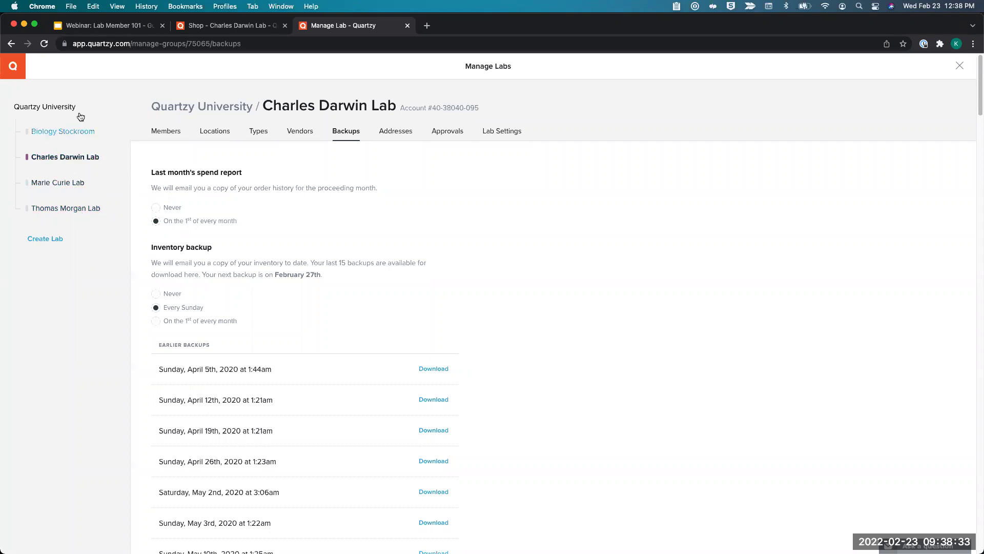
scroll(232, 272, "down", 1)
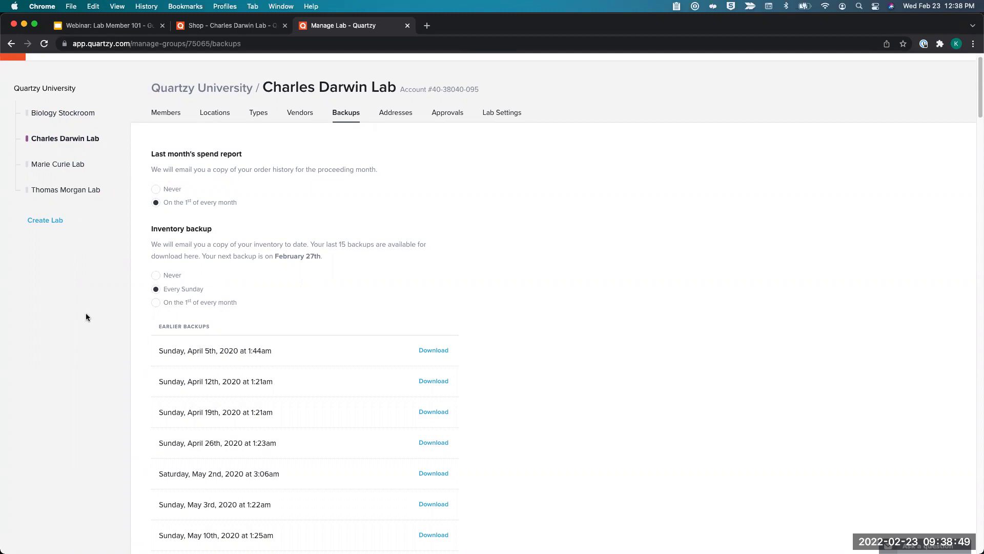
scroll(540, 298, "down", 2)
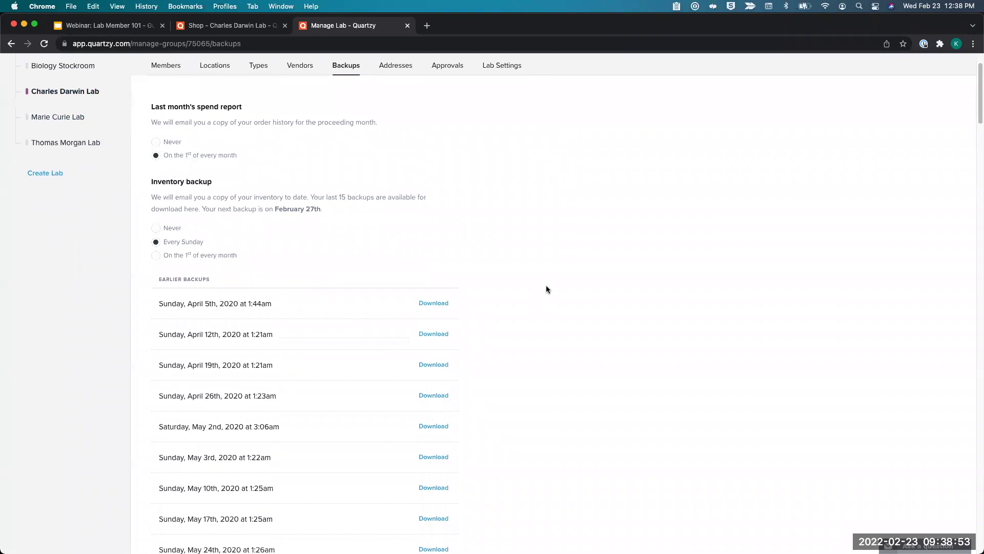
scroll(543, 286, "down", 1)
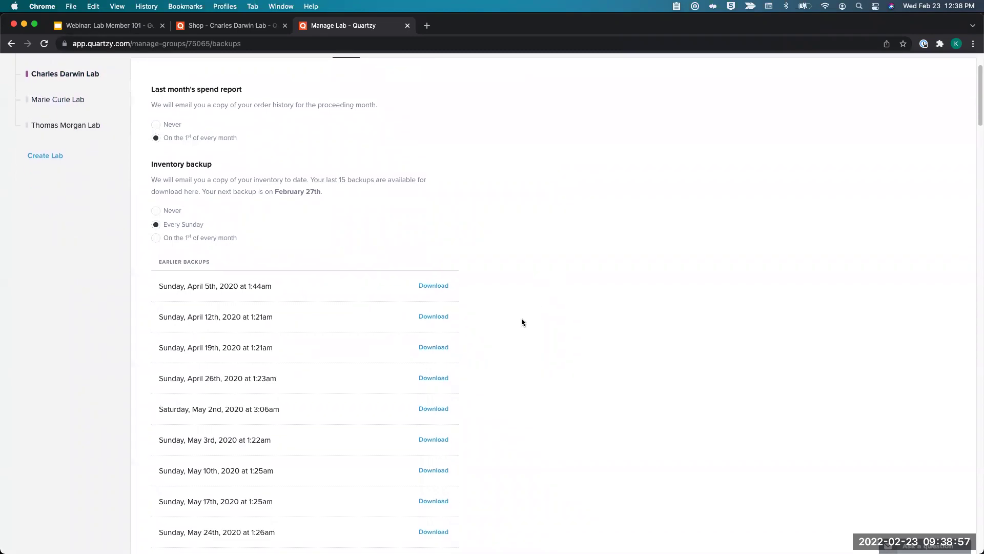
Download the inventory backup from Sunday, February 20th, 2022 and open it in Excel.
scroll(521, 319, "down", 20)
scroll(533, 340, "down", 15)
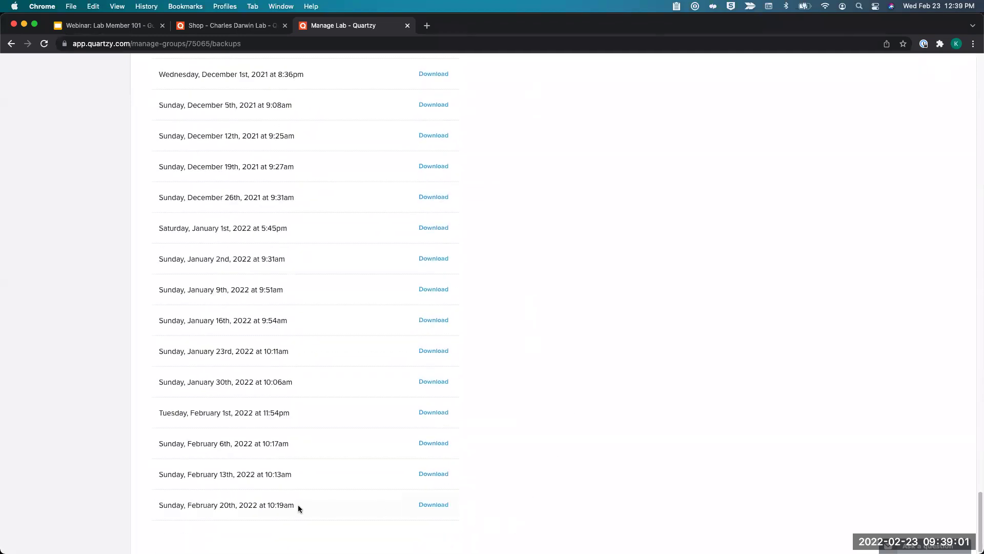
left_click(418, 505)
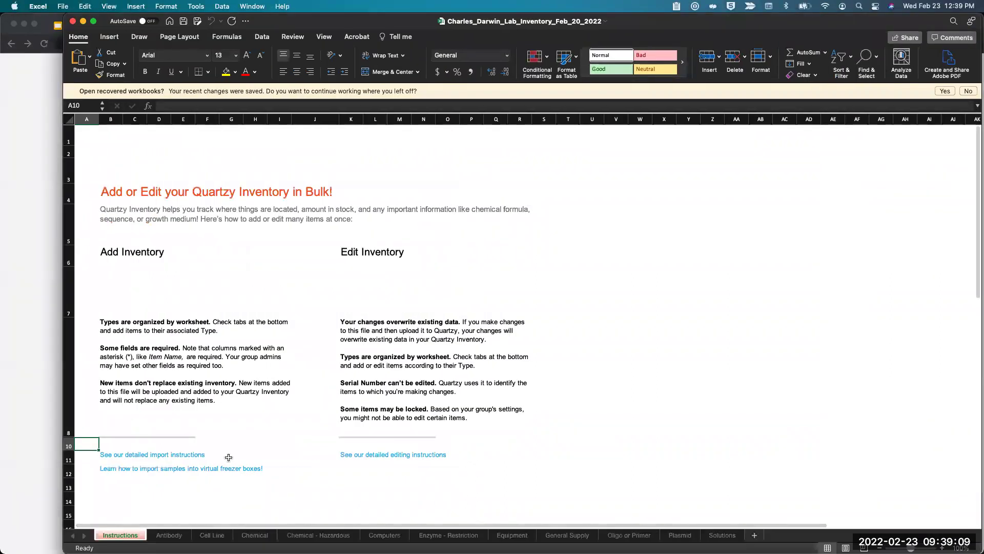
Look over the Antibody and Cell Line worksheets in the backup workbook, and switch back to Quartzy in Chrome.
left_click(172, 535)
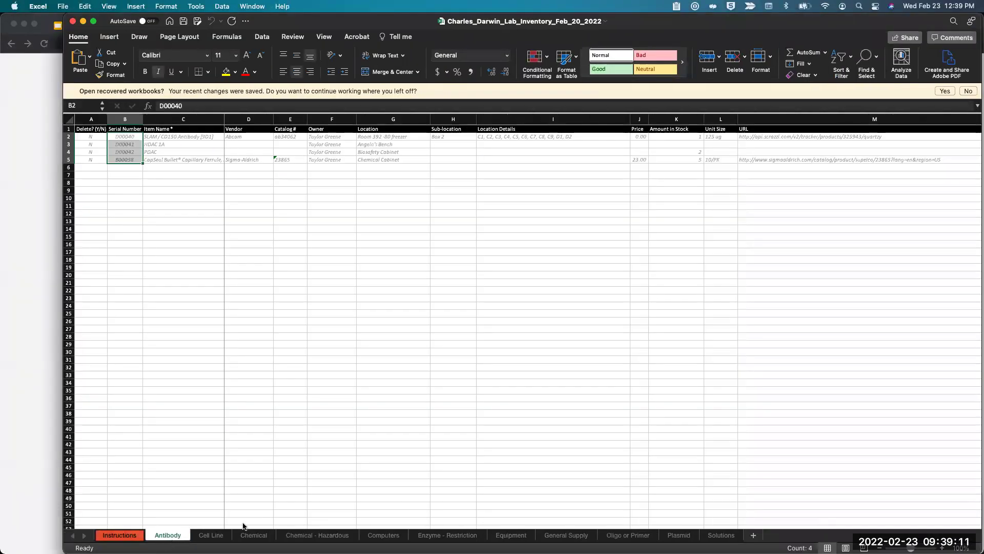
left_click(287, 366)
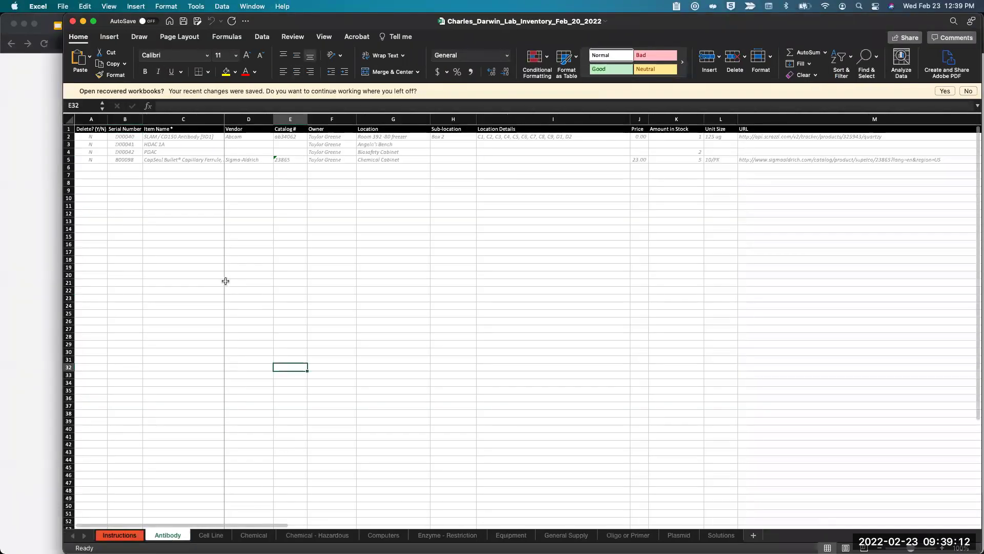
left_click(220, 535)
left_click(276, 254)
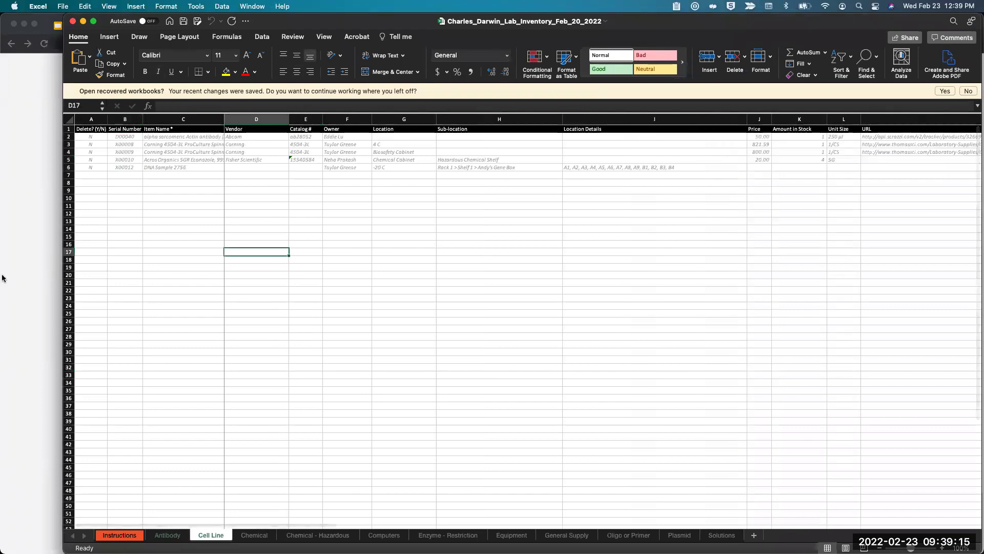
left_click(46, 304)
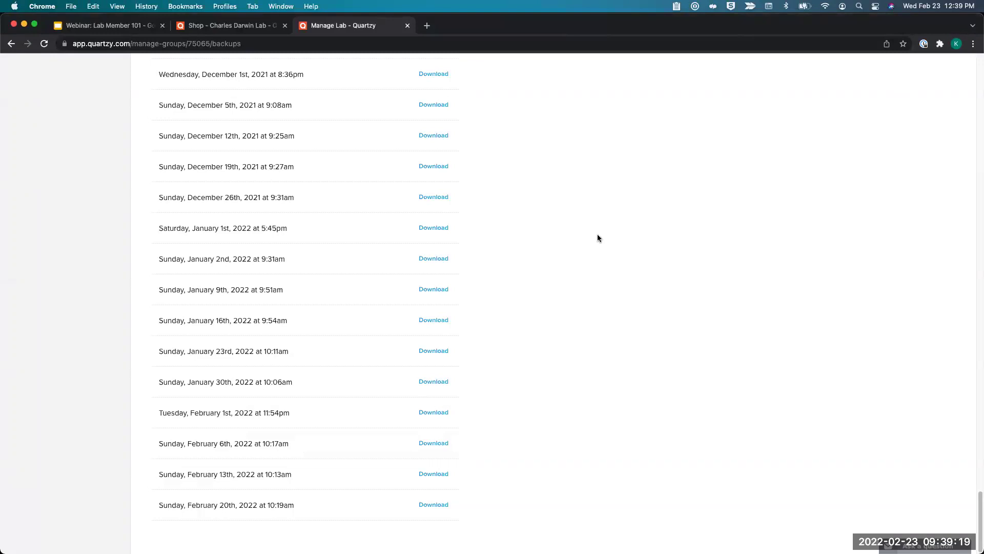
Return to the lab's requests page, and switch to the Google Slides webinar presentation to show its closing questions slide full screen.
scroll(597, 235, "up", 20)
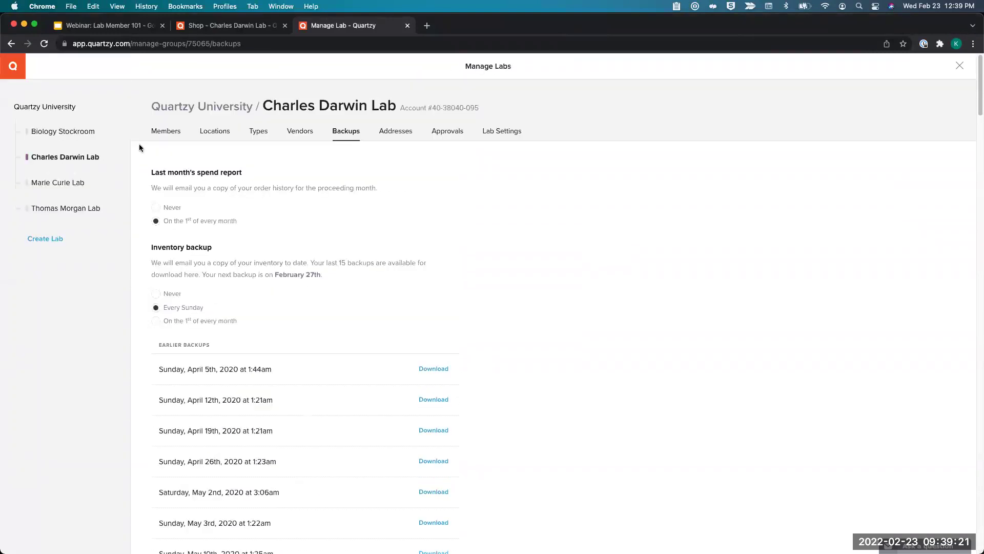
left_click(14, 68)
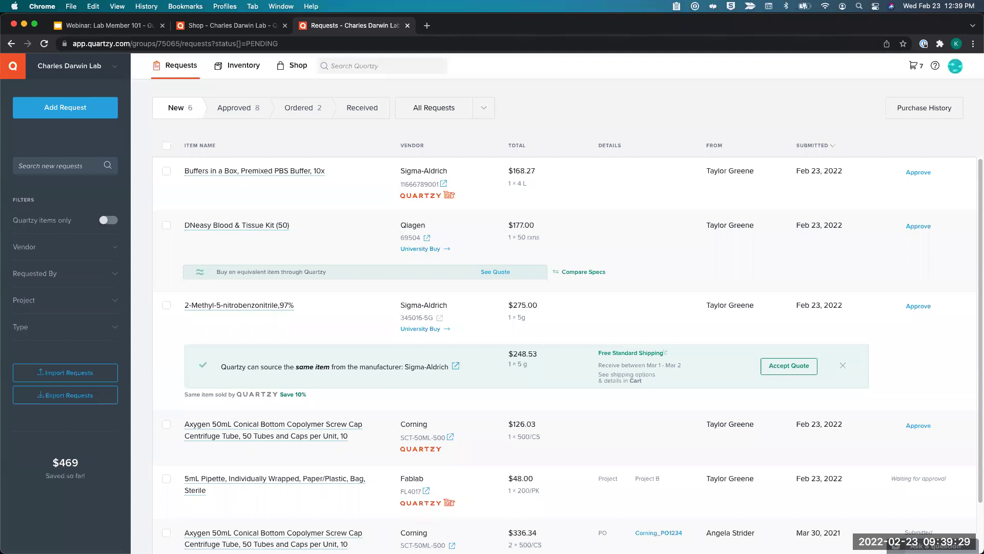
left_click(604, 87)
left_click(118, 27)
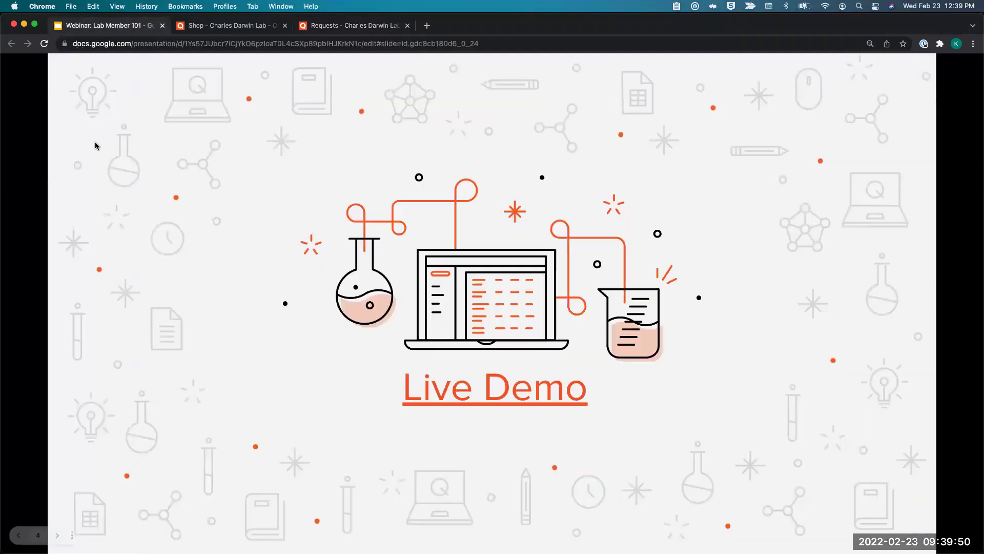
left_click(76, 215)
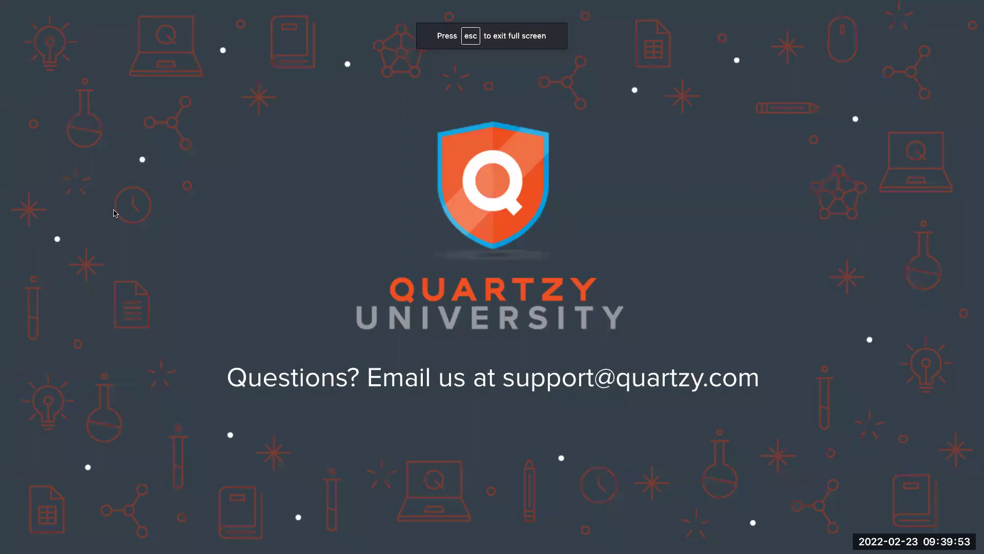